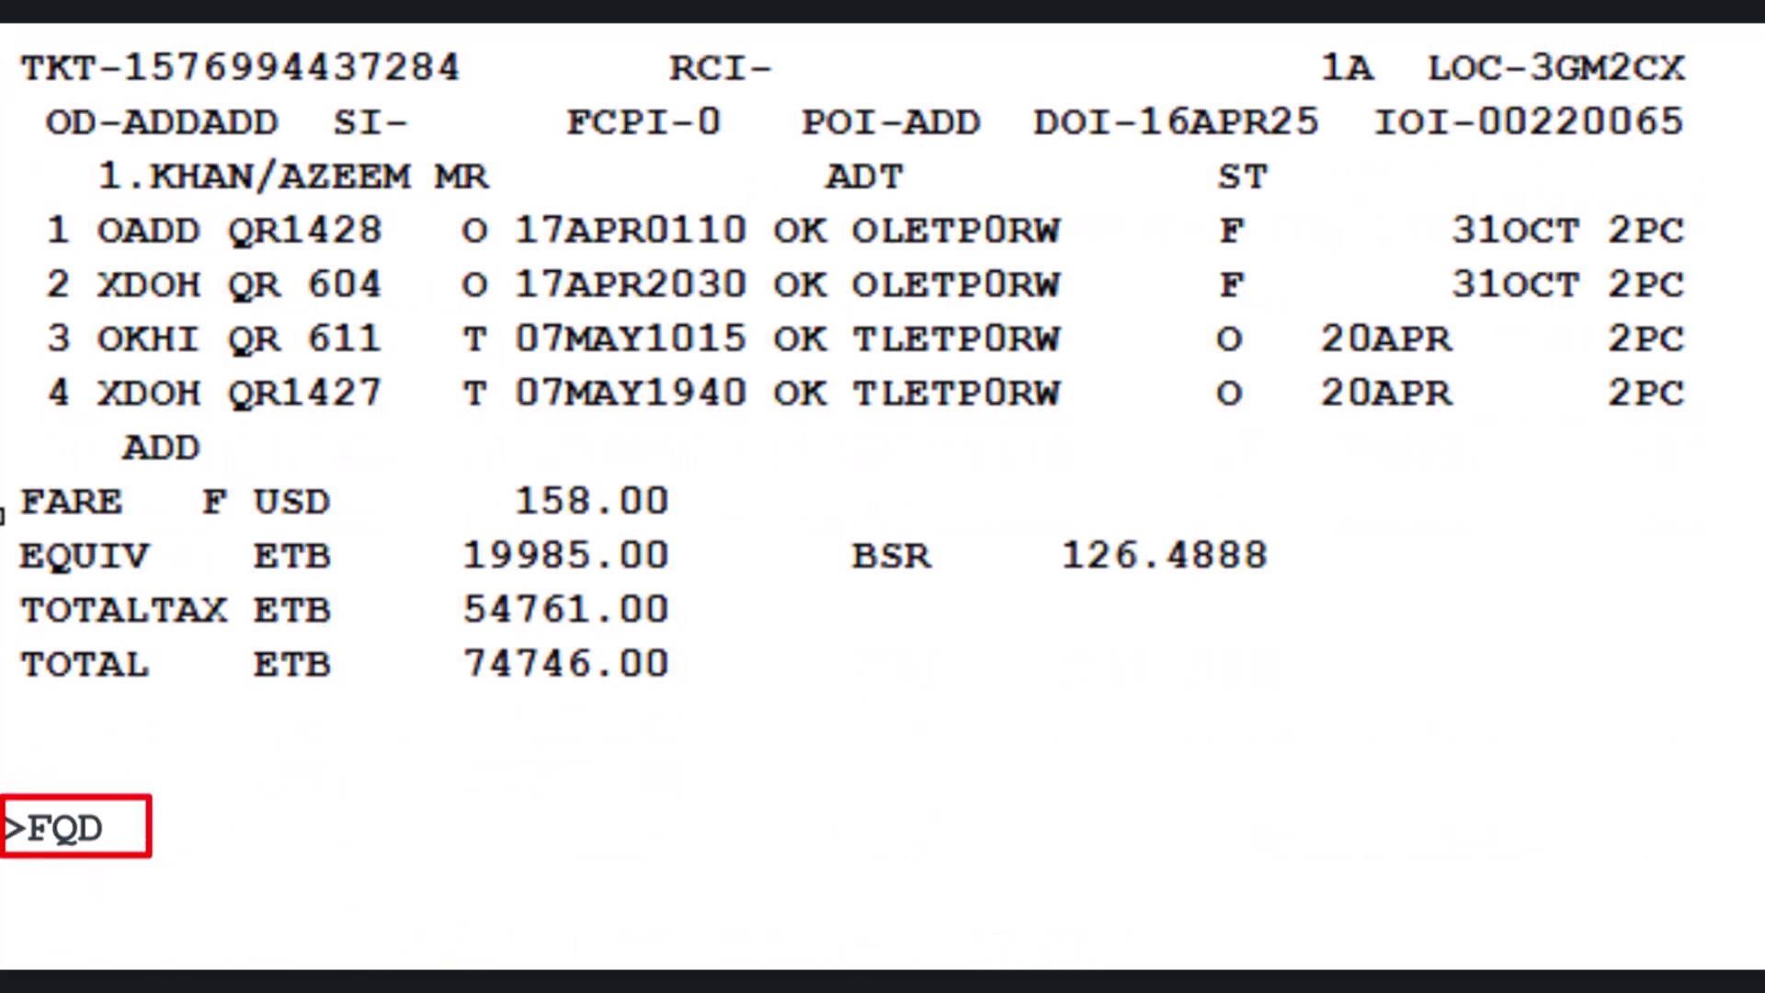
Step: Display QR fares for ADD–KHI on 17APR25, ticketed 16APR25 (FQD ADDKHI/AQR/CT/D17AP25/R,16APR25)
{"action": "type", "text": "ADD"}
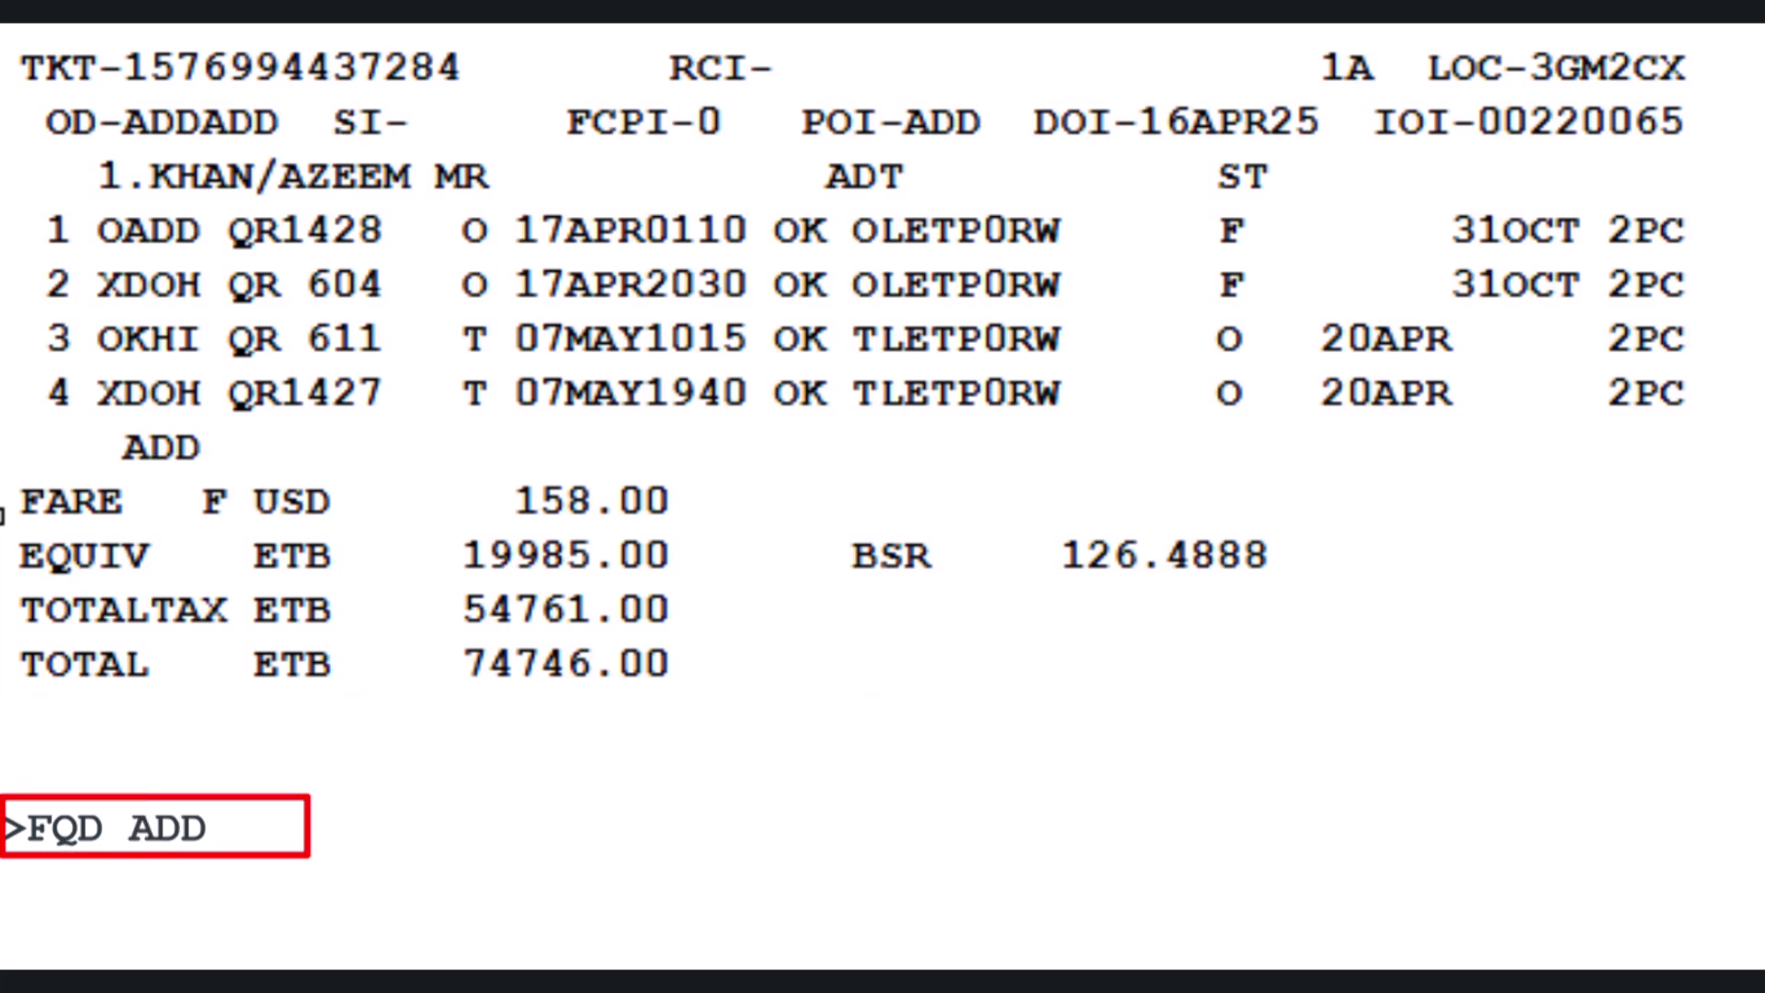
{"action": "type", "text": "KHI"}
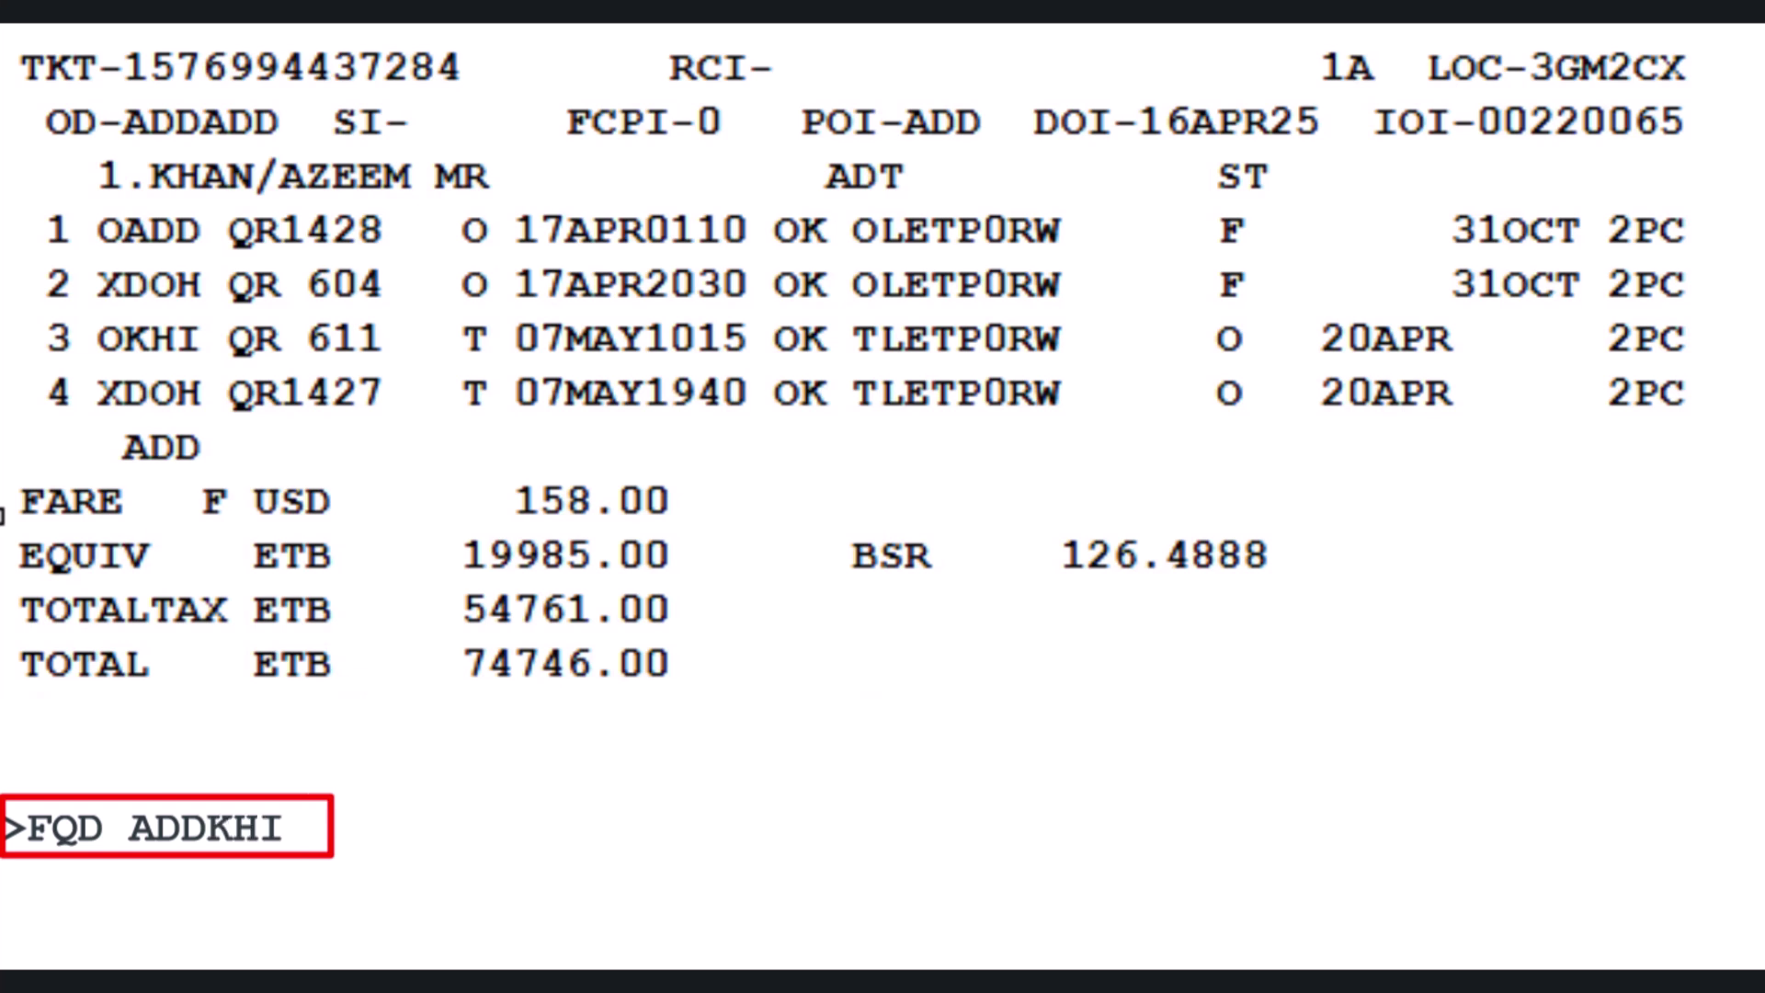
{"action": "type", "text": "/"}
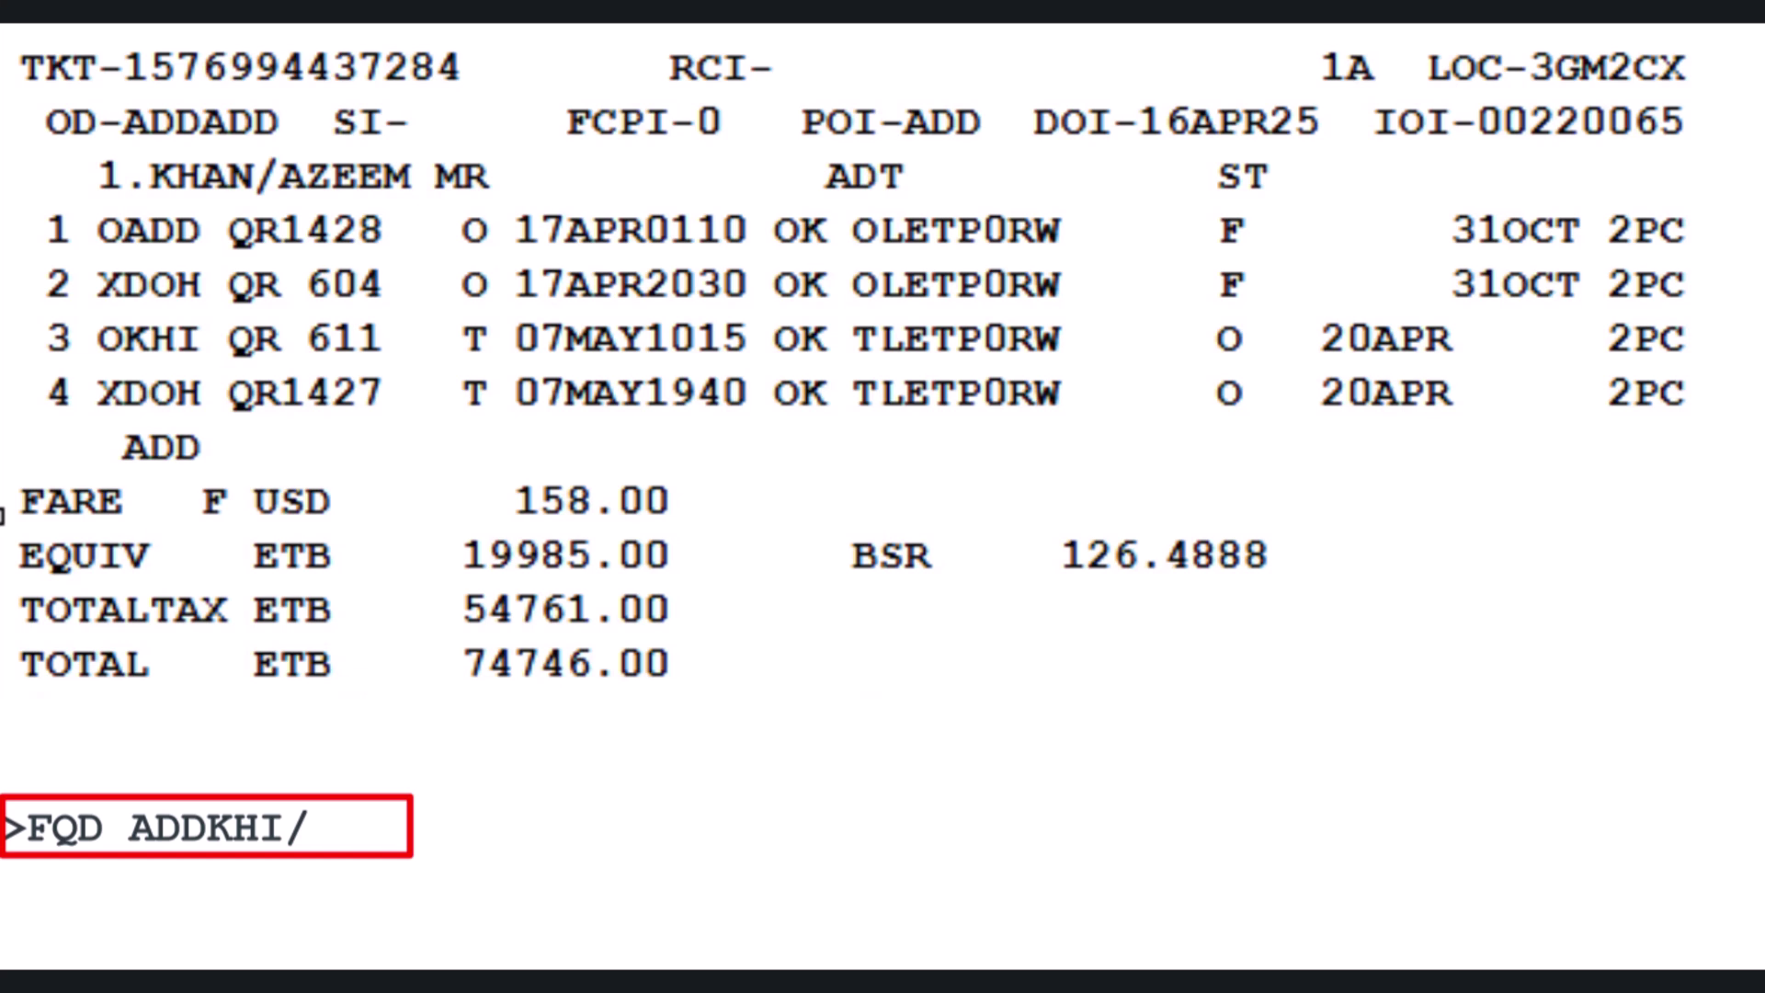
{"action": "type", "text": "A"}
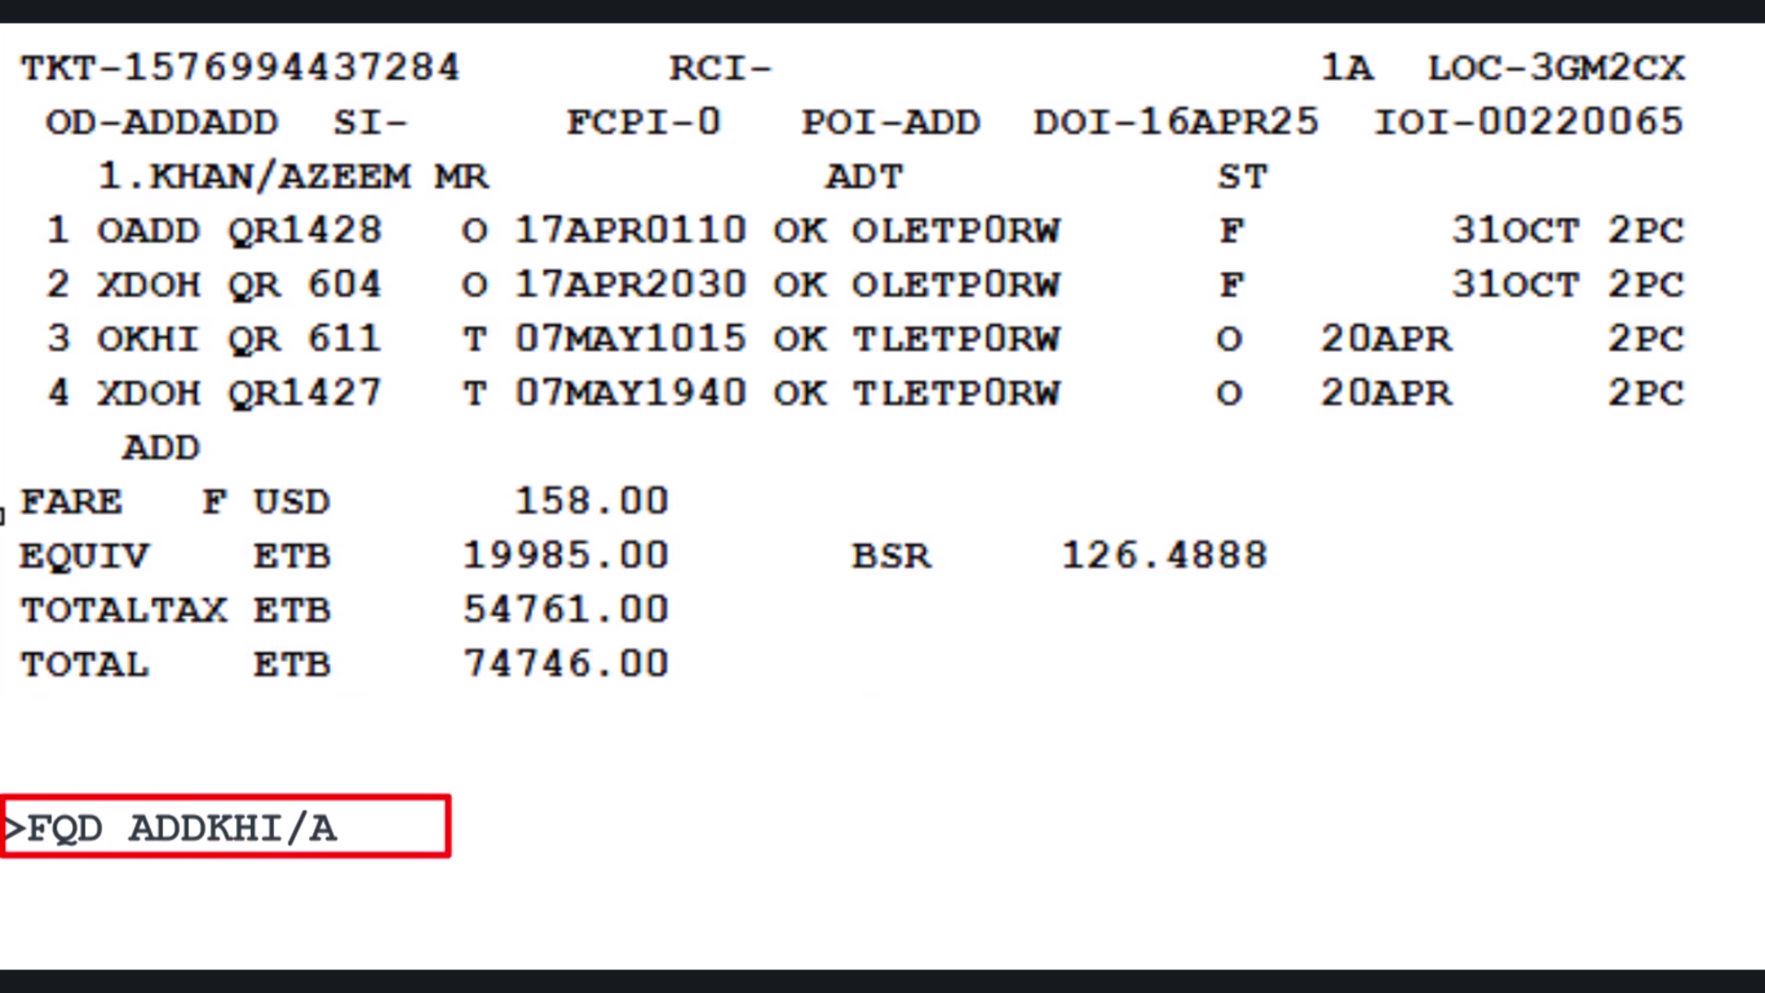
{"action": "type", "text": "QR"}
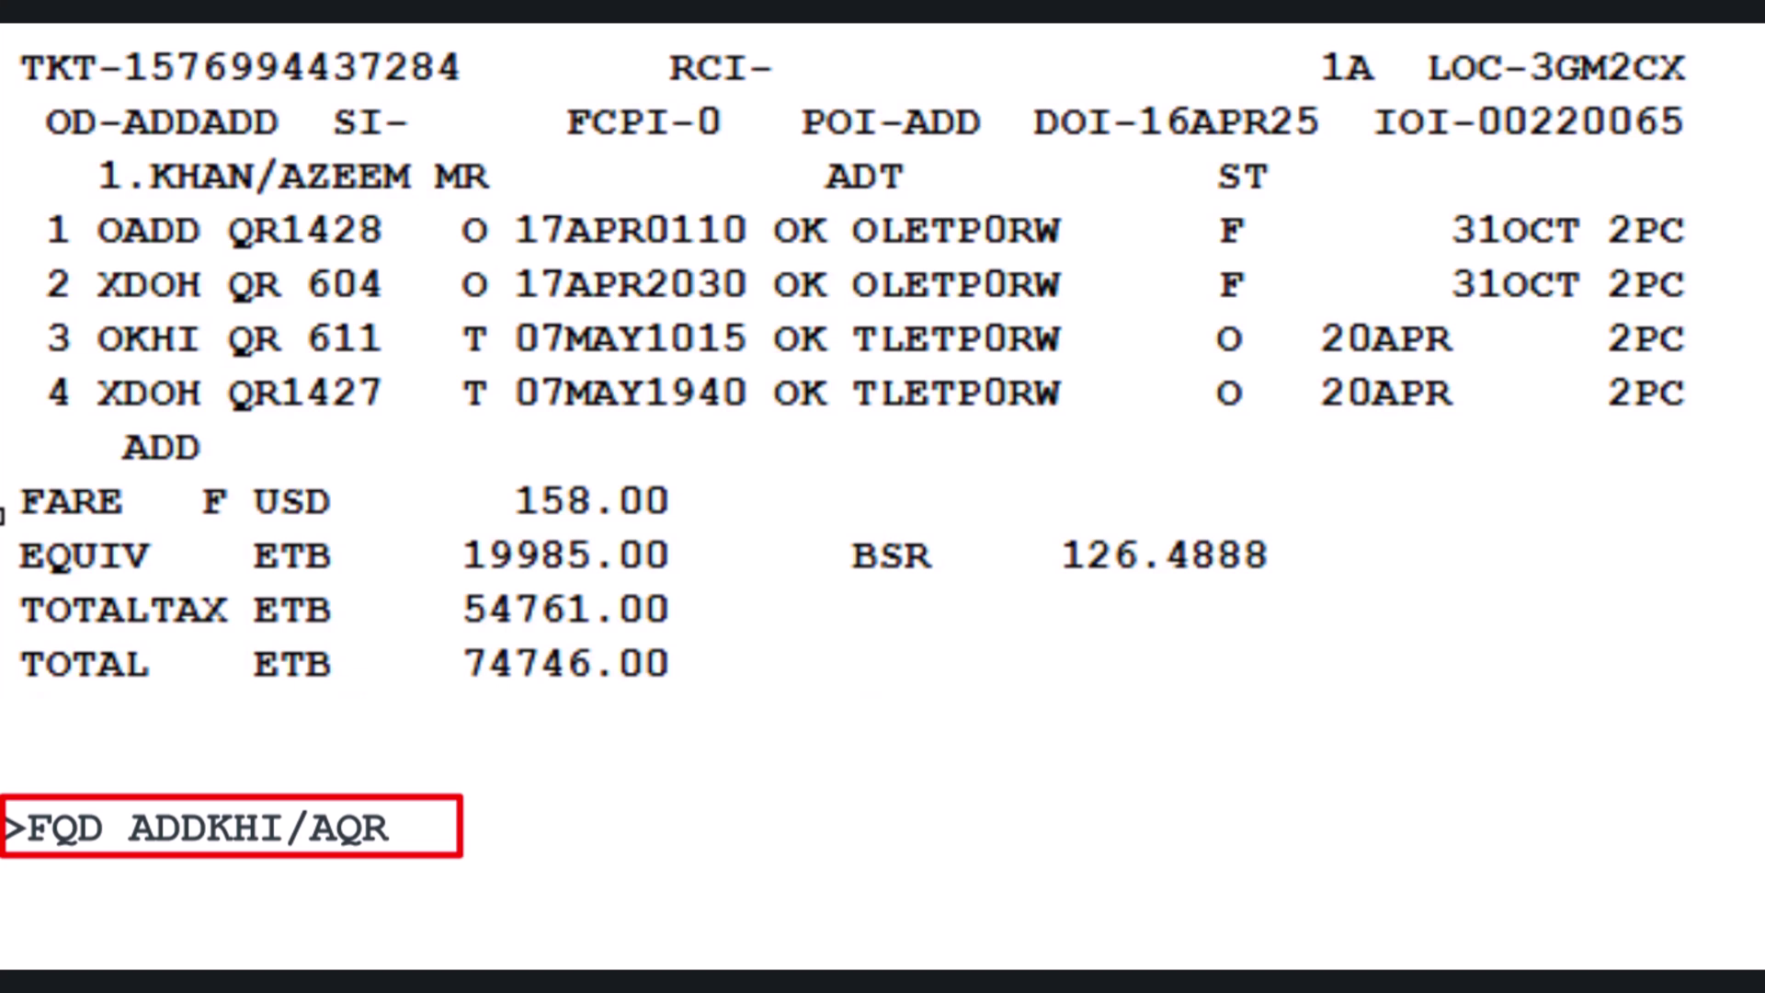
{"action": "type", "text": "/CT"}
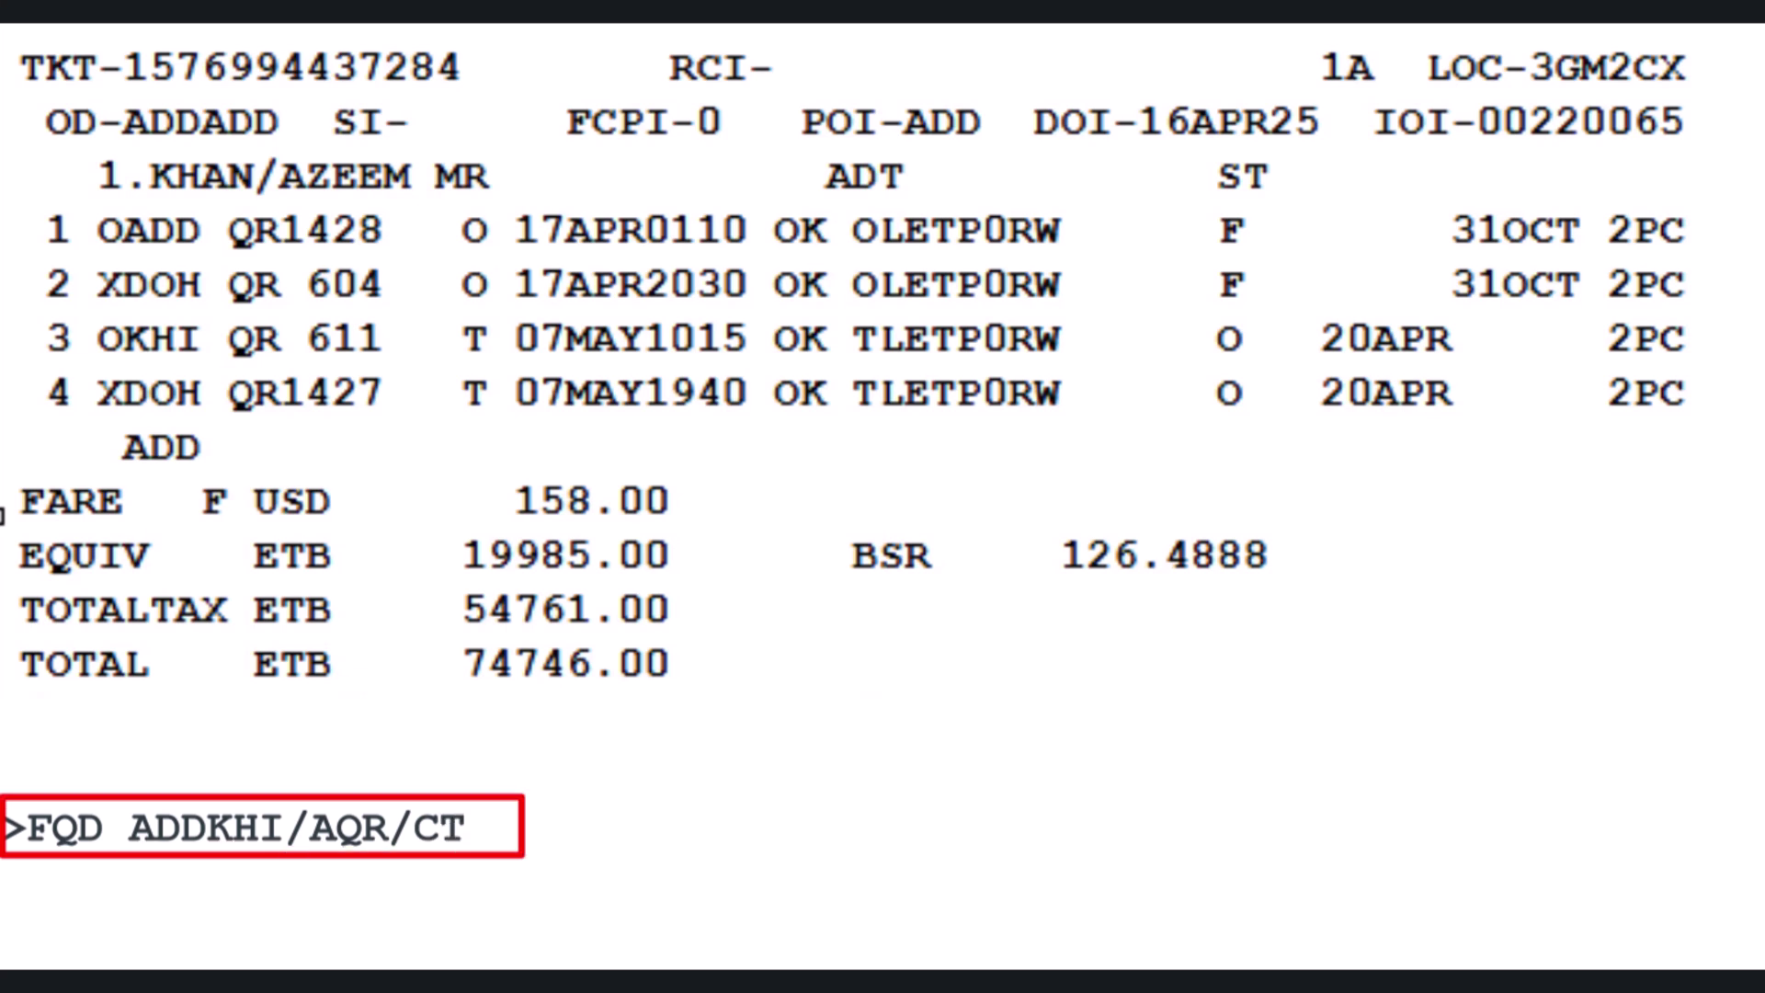
{"action": "type", "text": "/D"}
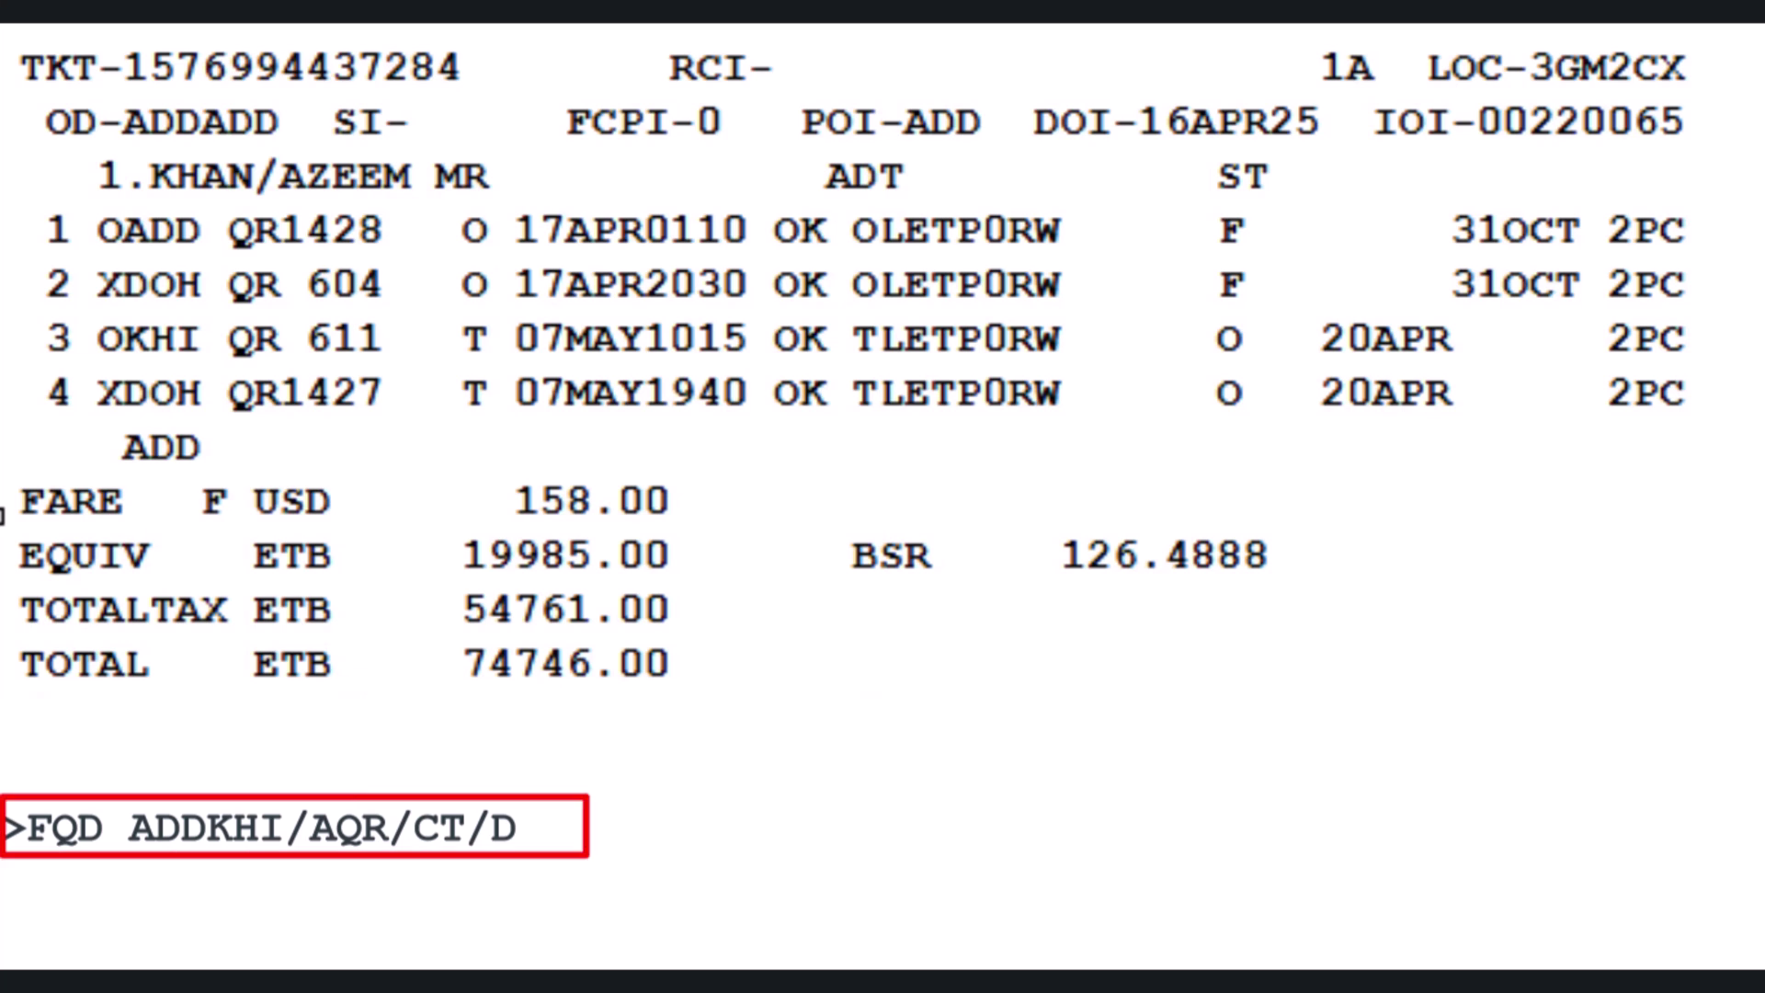
{"action": "type", "text": "17AP25"}
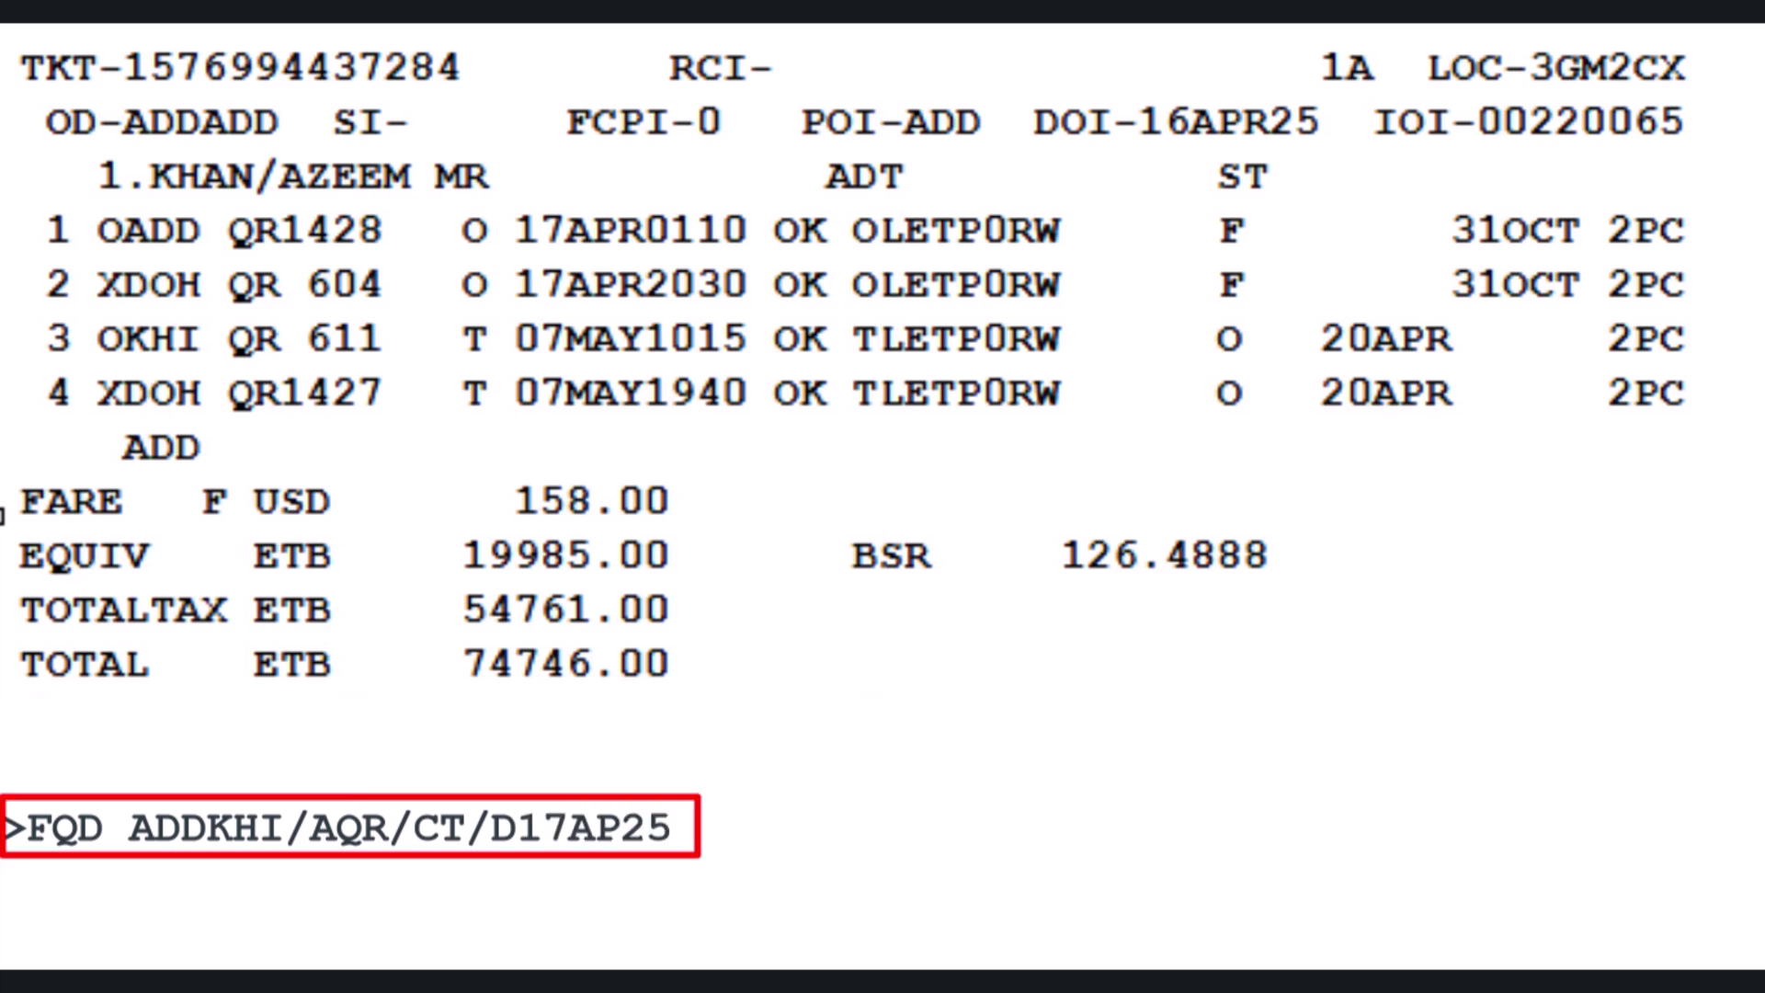
{"action": "type", "text": "/"}
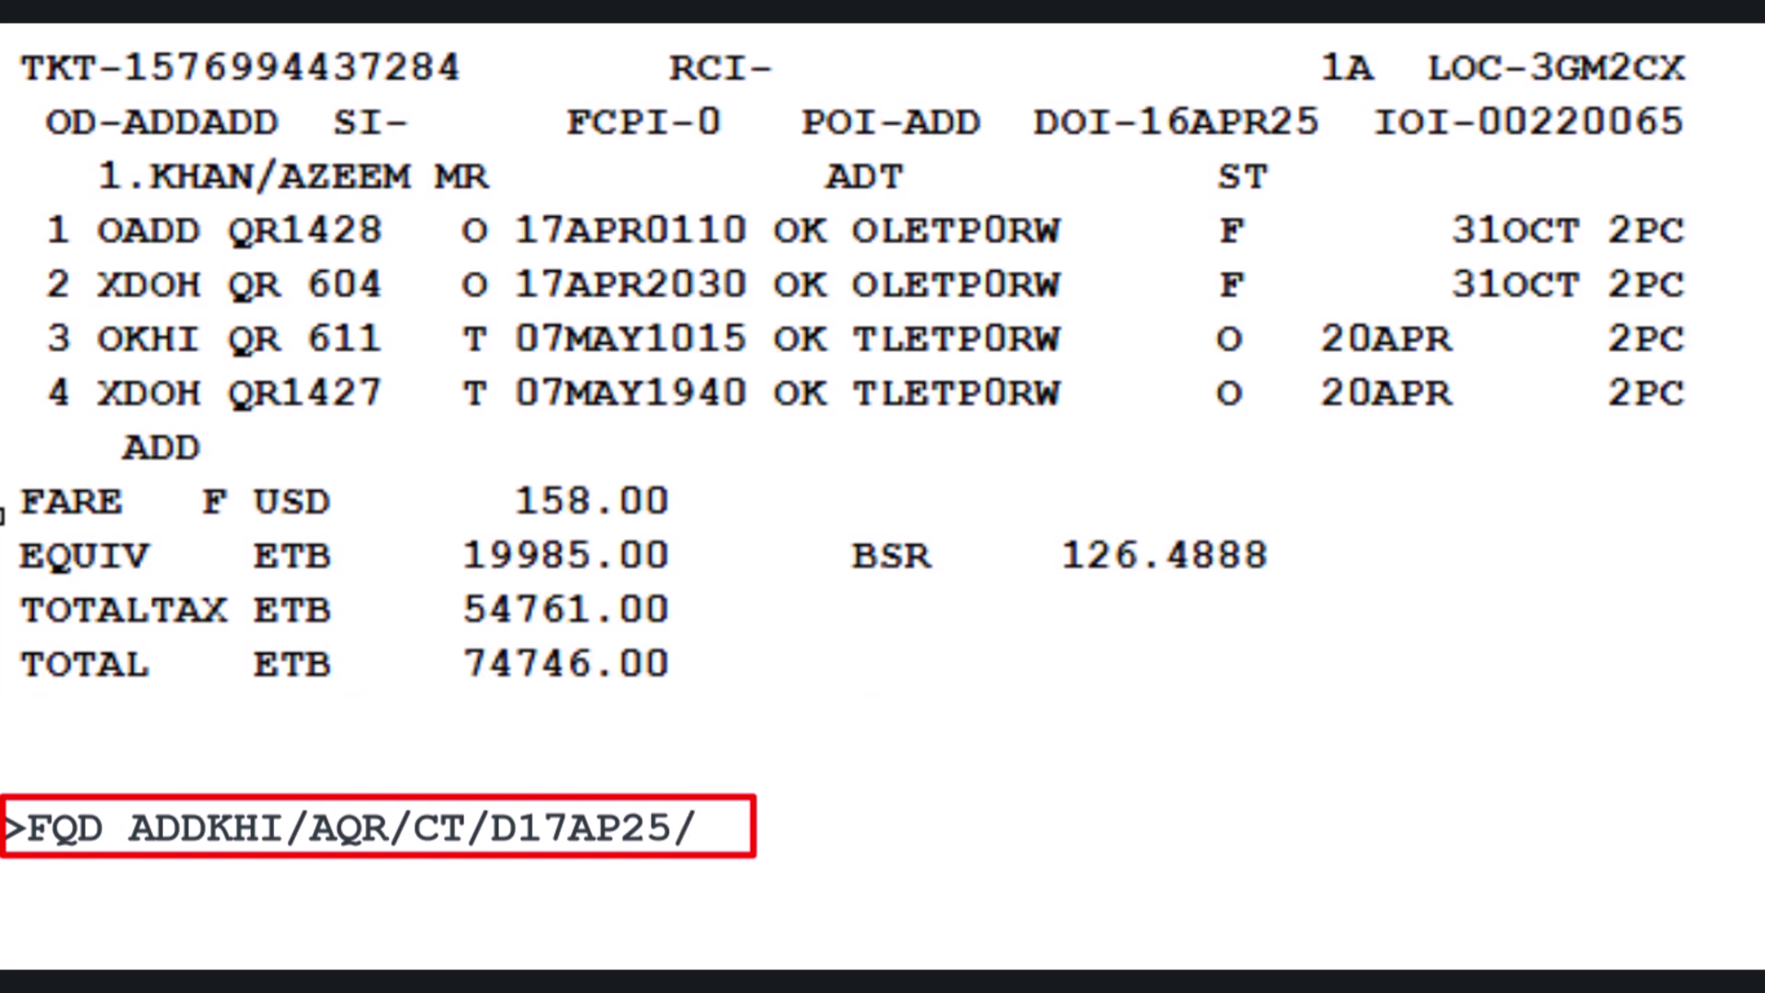
{"action": "type", "text": "R,"}
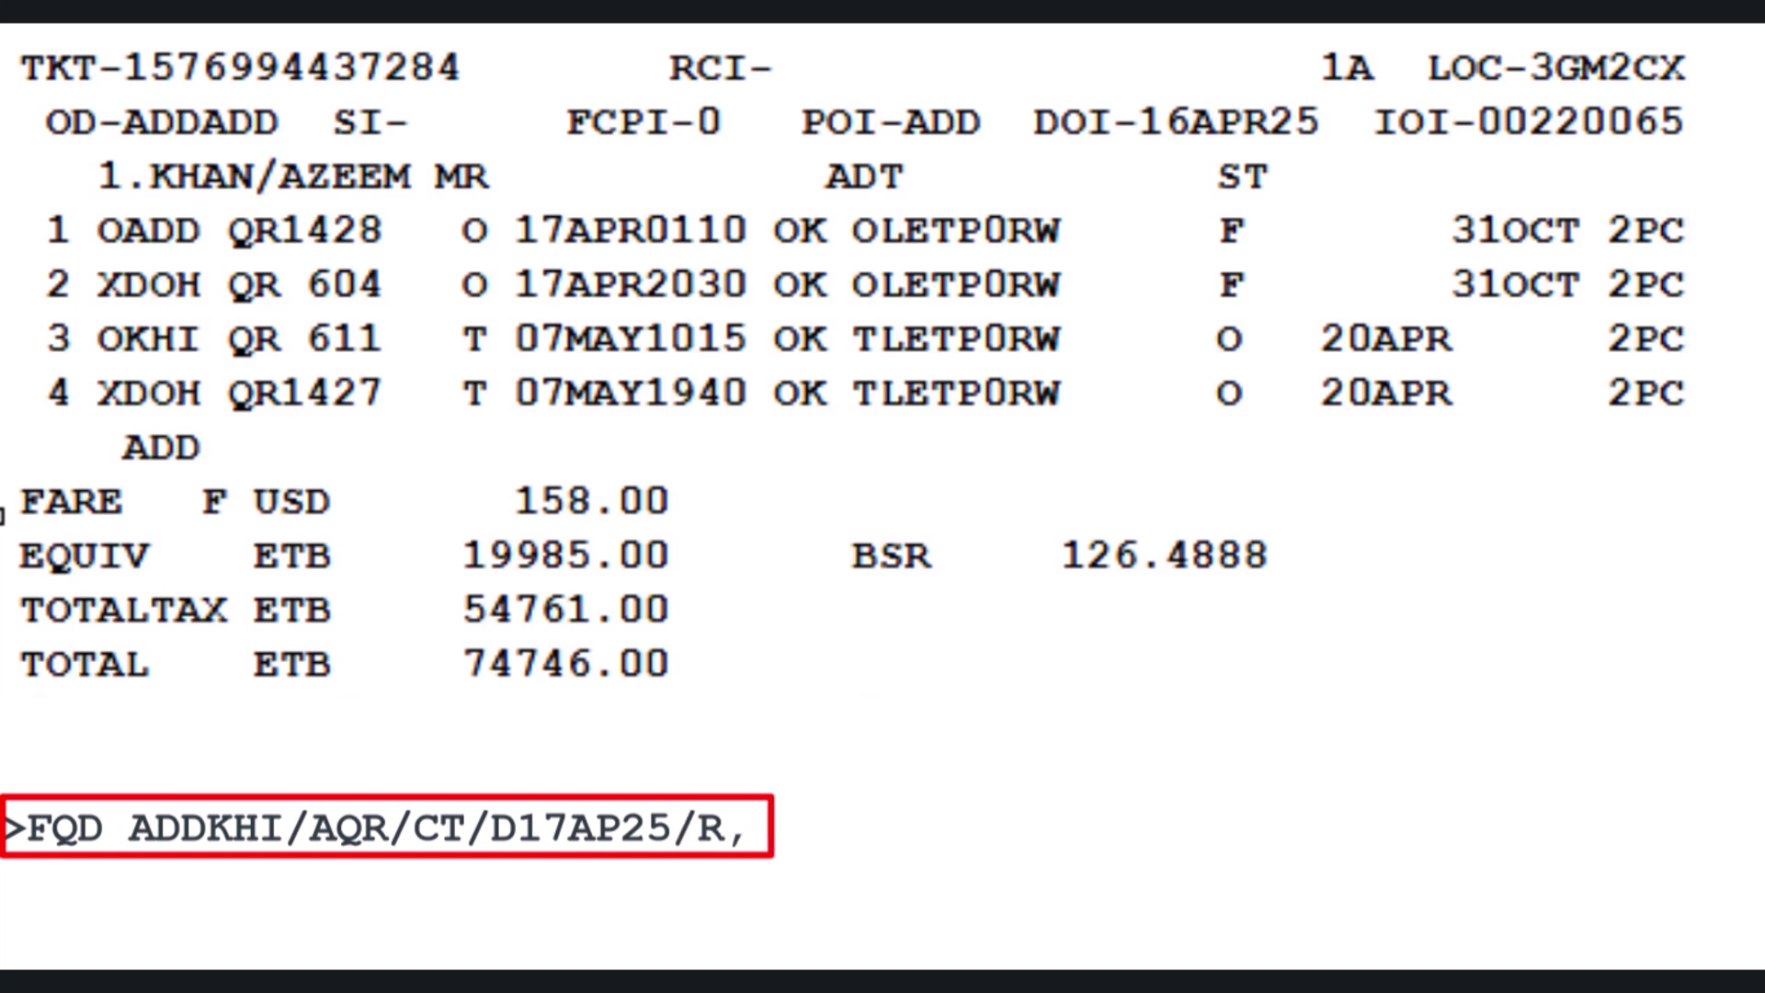
{"action": "type", "text": "16APR25"}
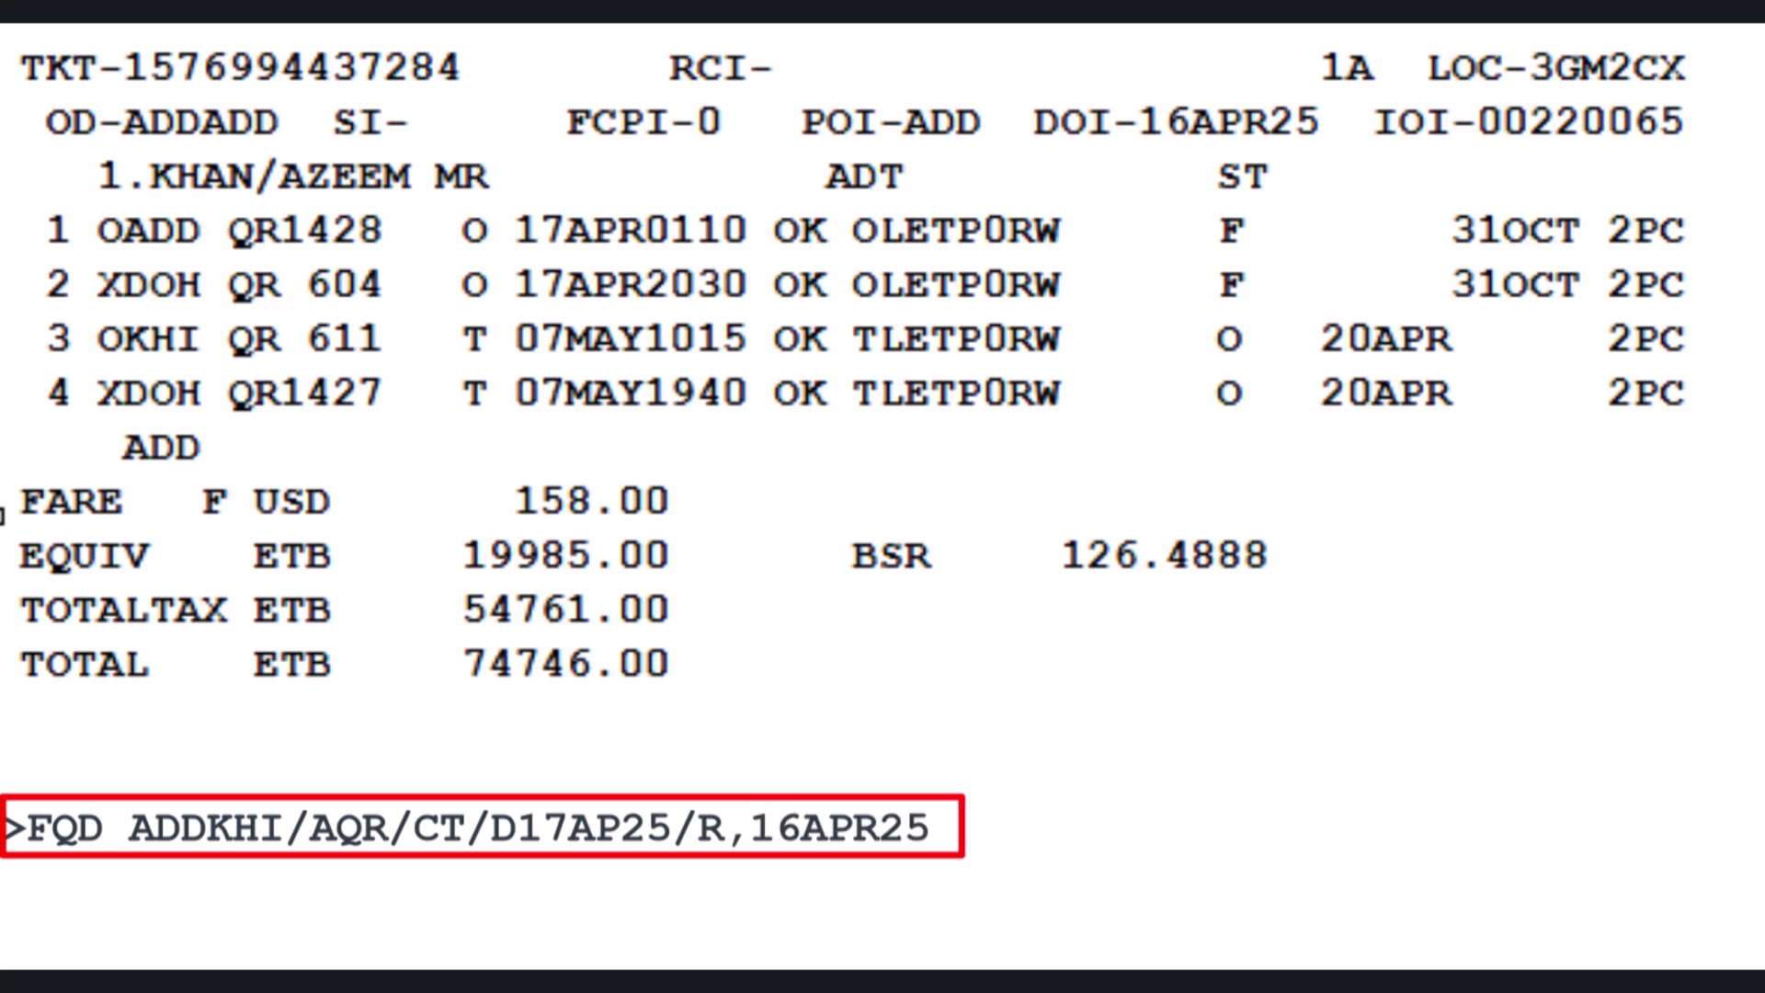
{"action": "key", "text": "Return"}
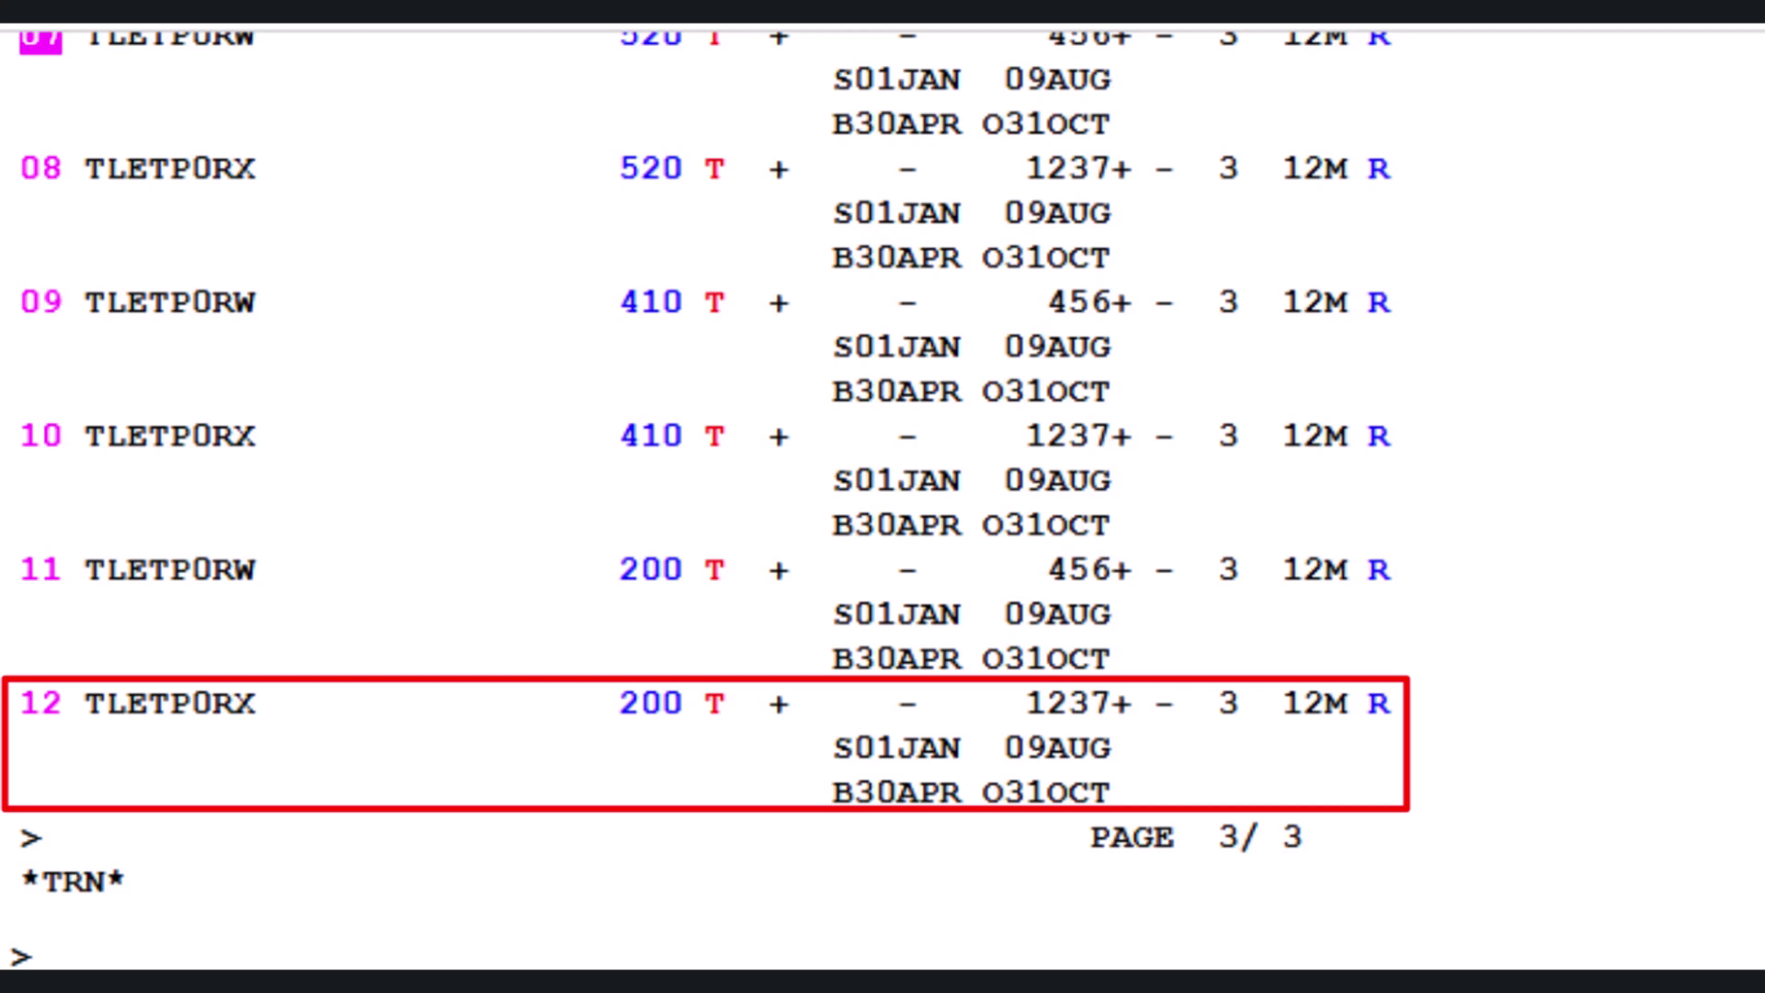
Step: Show the fare line 12 penalty rules with FQN12*PE, listing a USD 60.00 change fee
{"action": "type", "text": "FQN"}
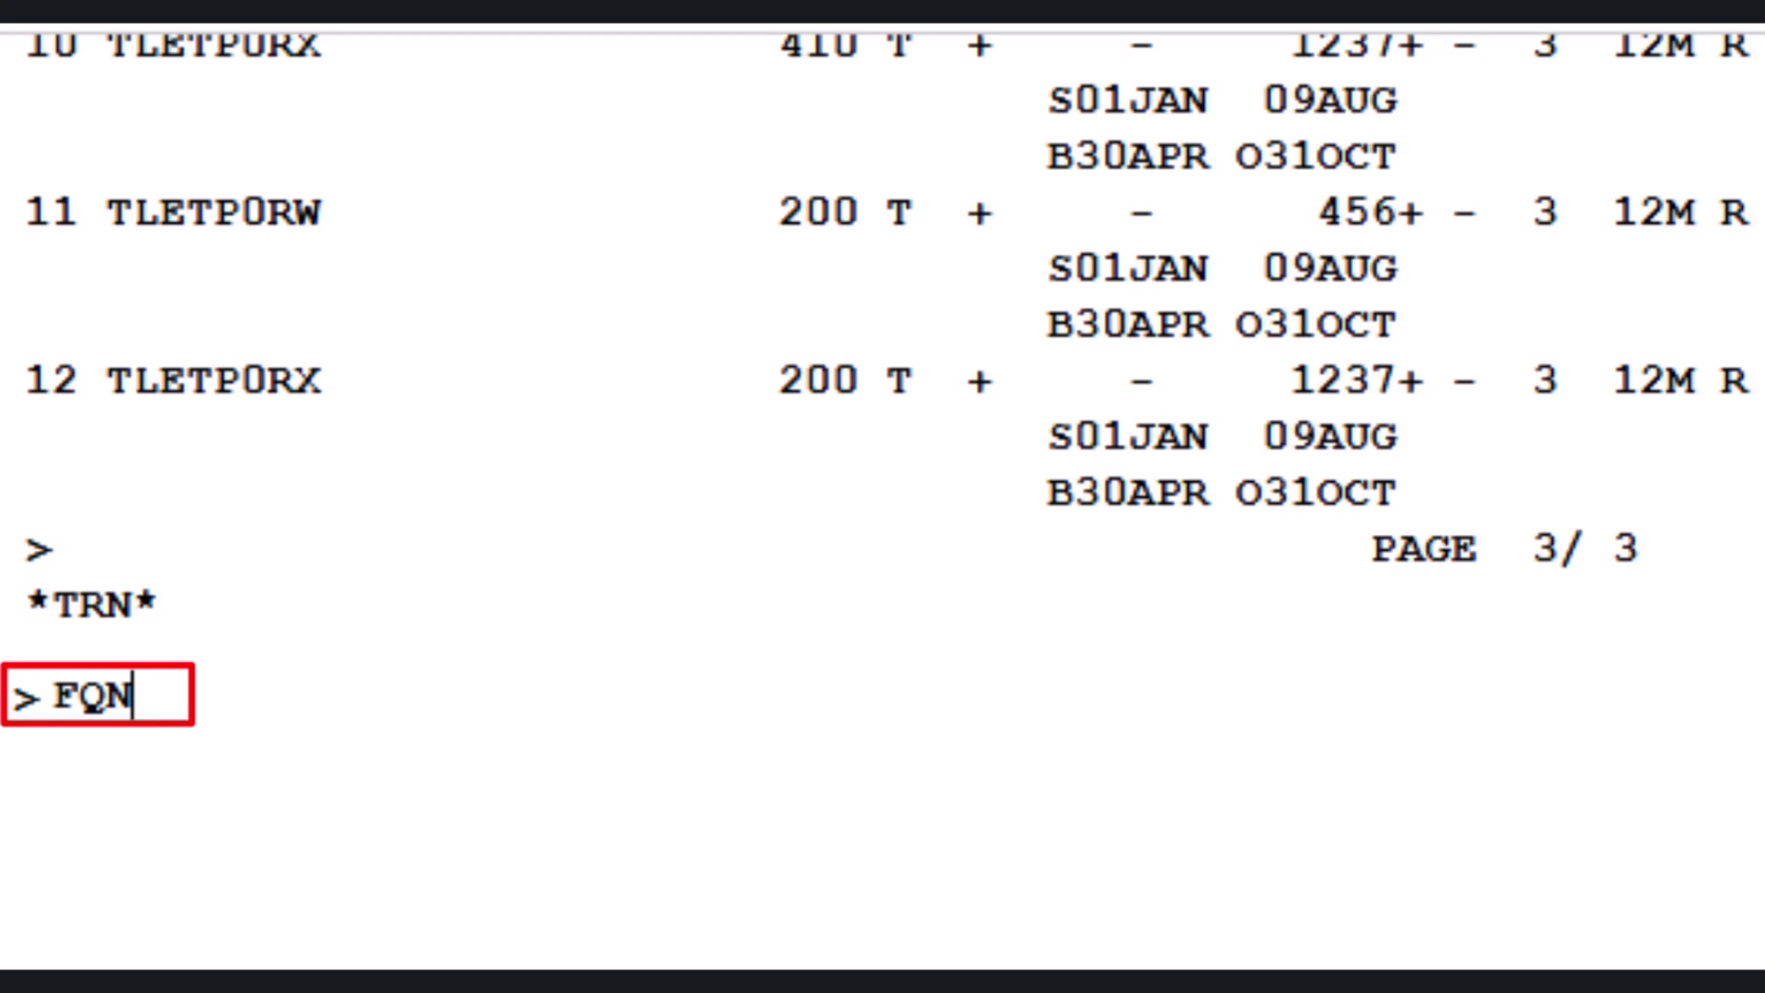
{"action": "type", "text": "12"}
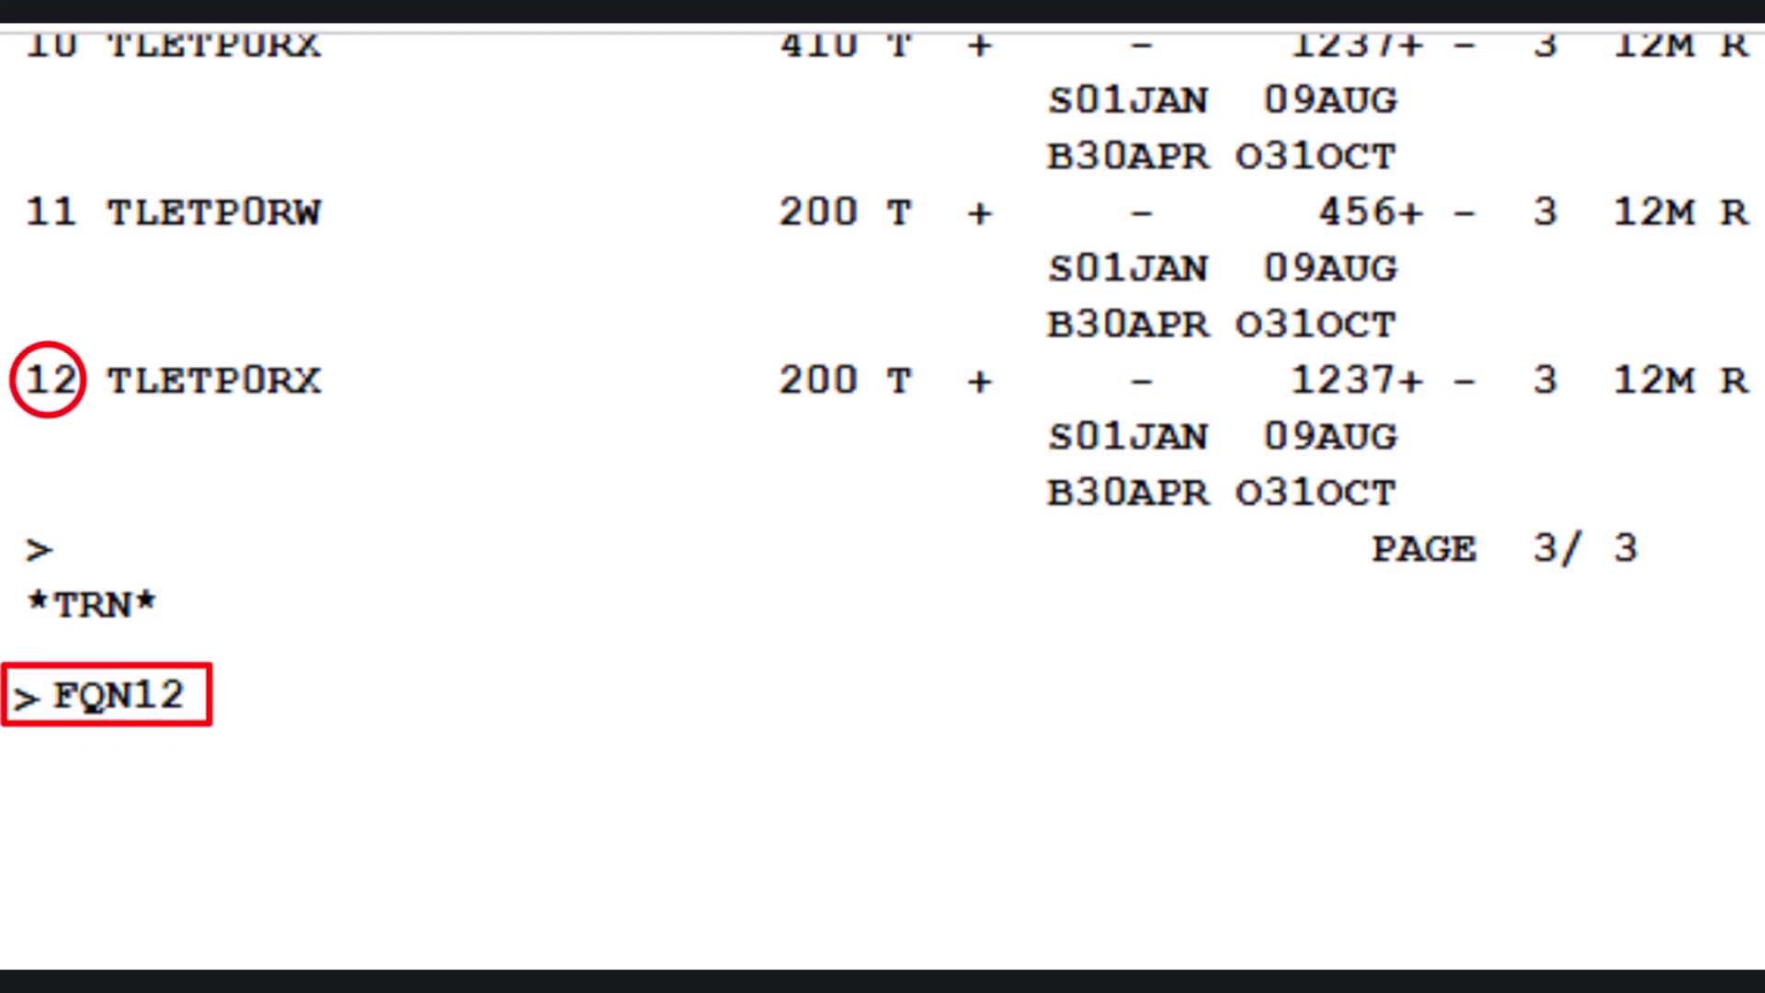
{"action": "type", "text": "*"}
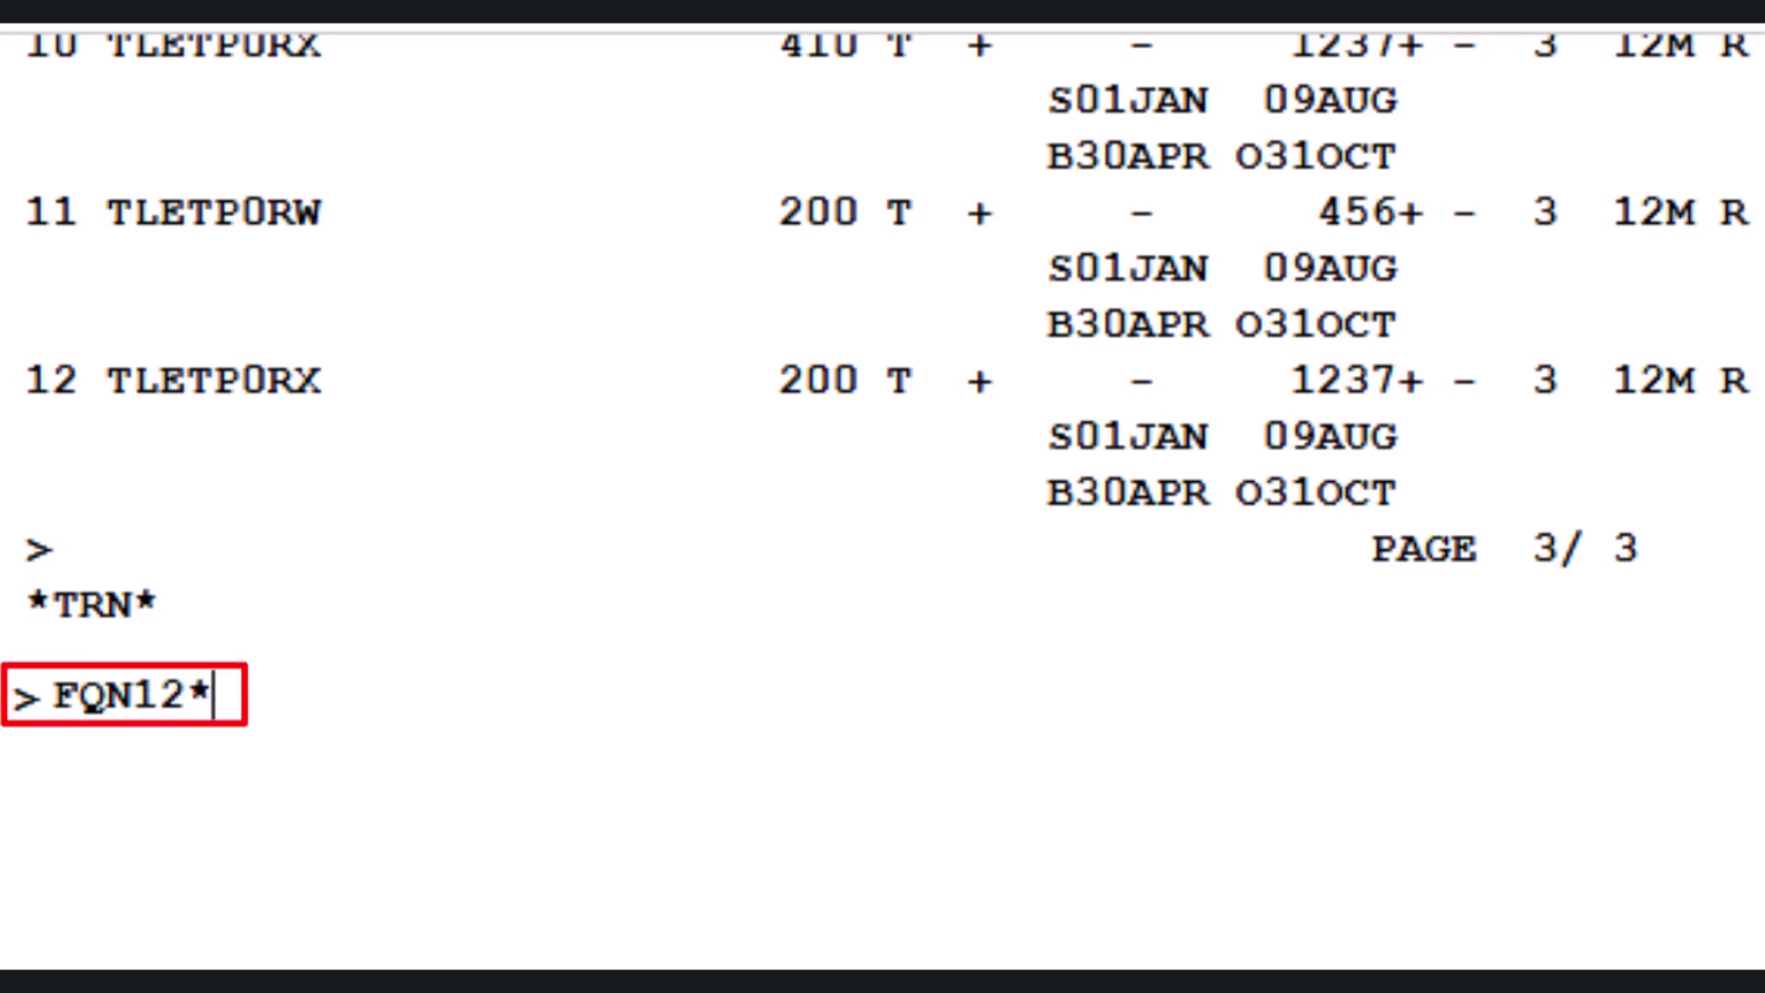
{"action": "type", "text": "PE"}
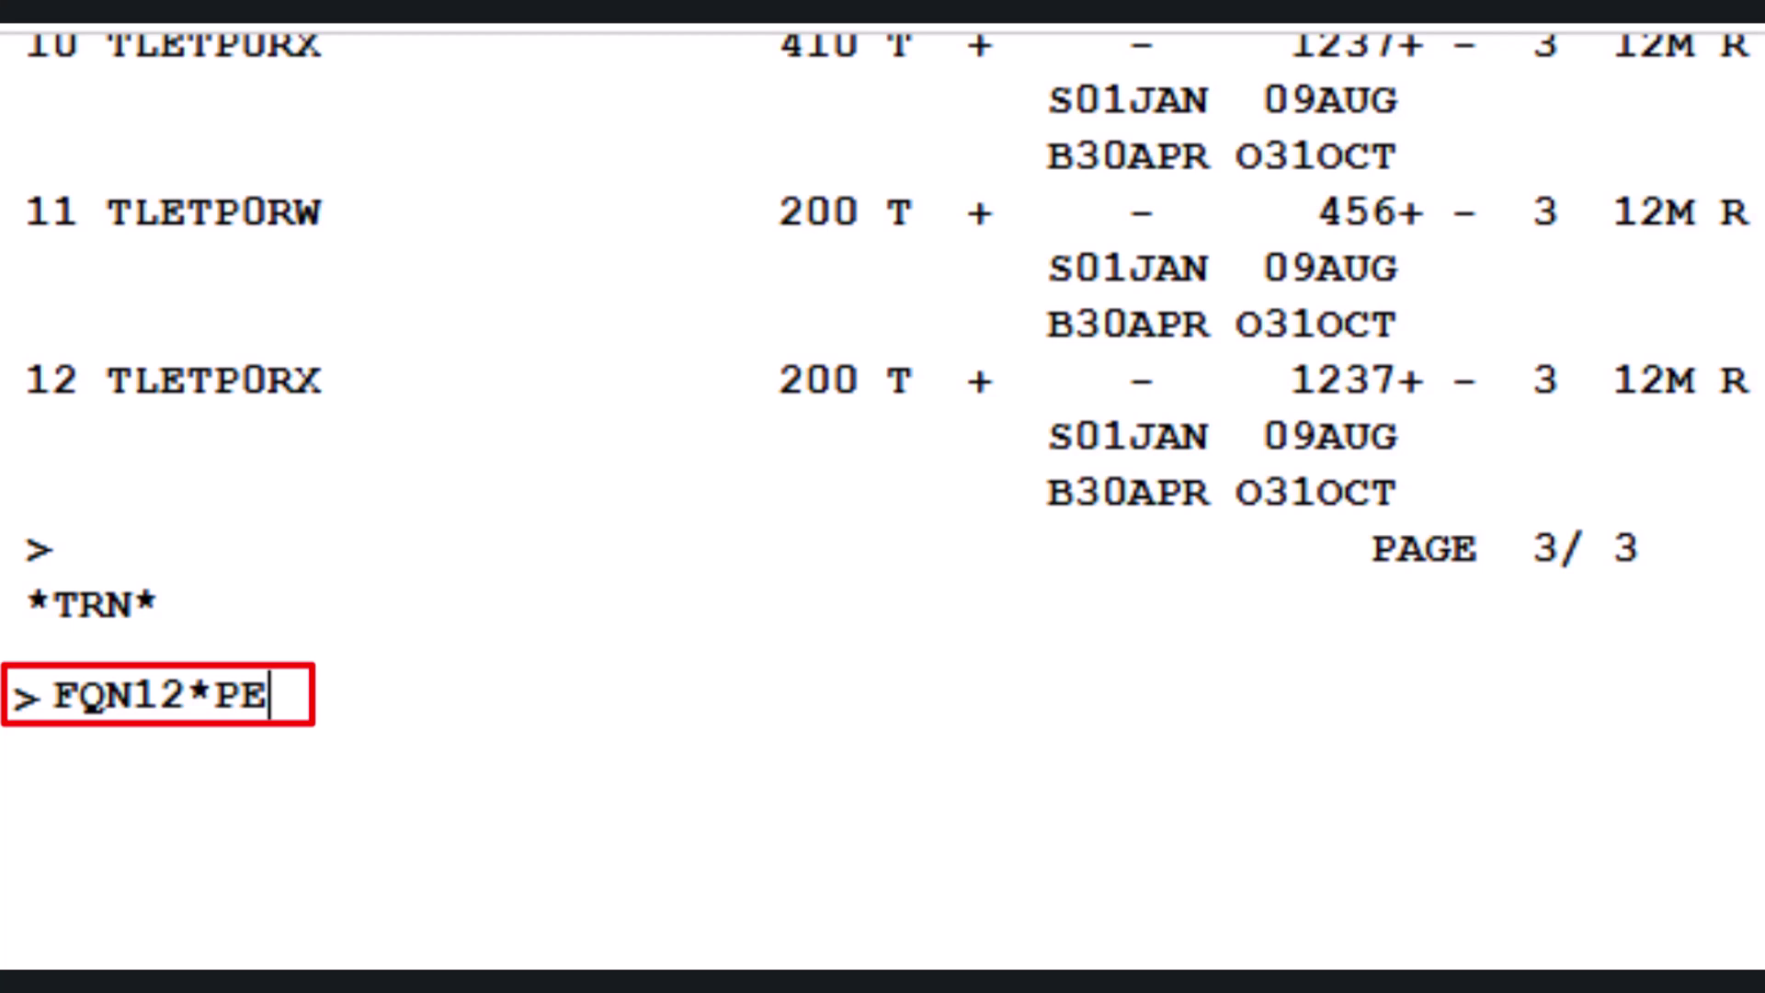
{"action": "key", "text": "Return"}
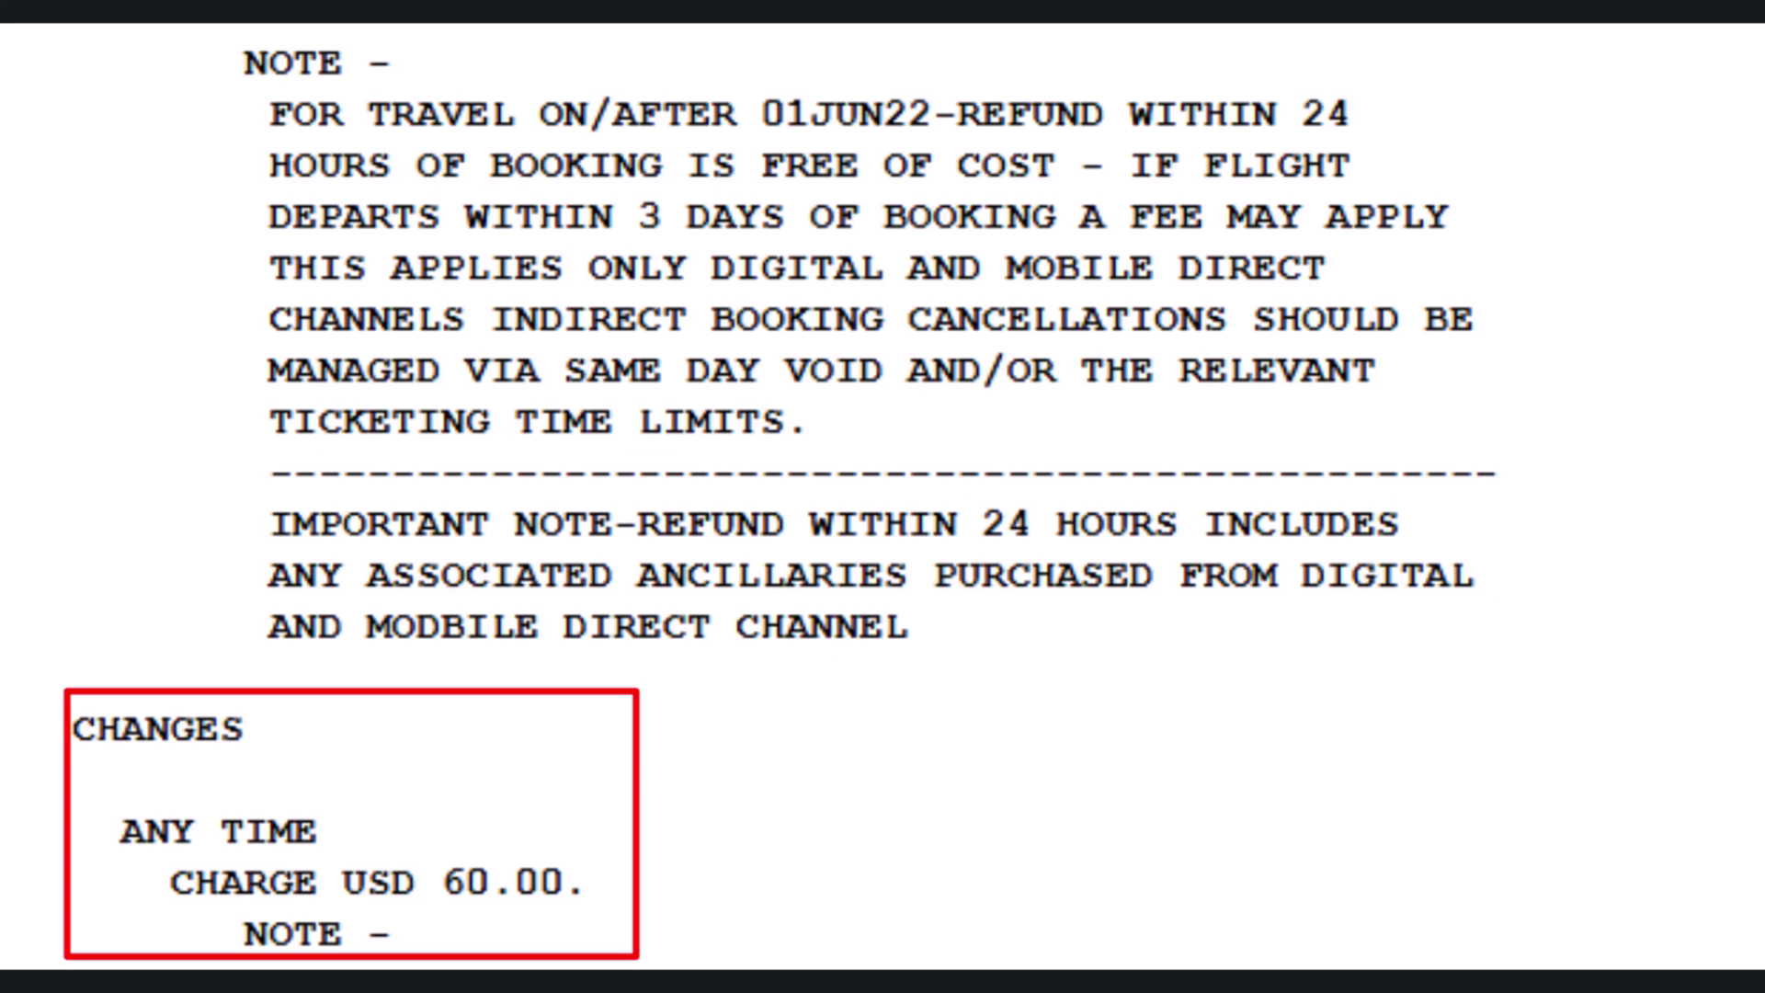
Step: Convert the USD 60 change fee to Ethiopian birr with FQC 60USD/ETB
{"action": "type", "text": "FQ"}
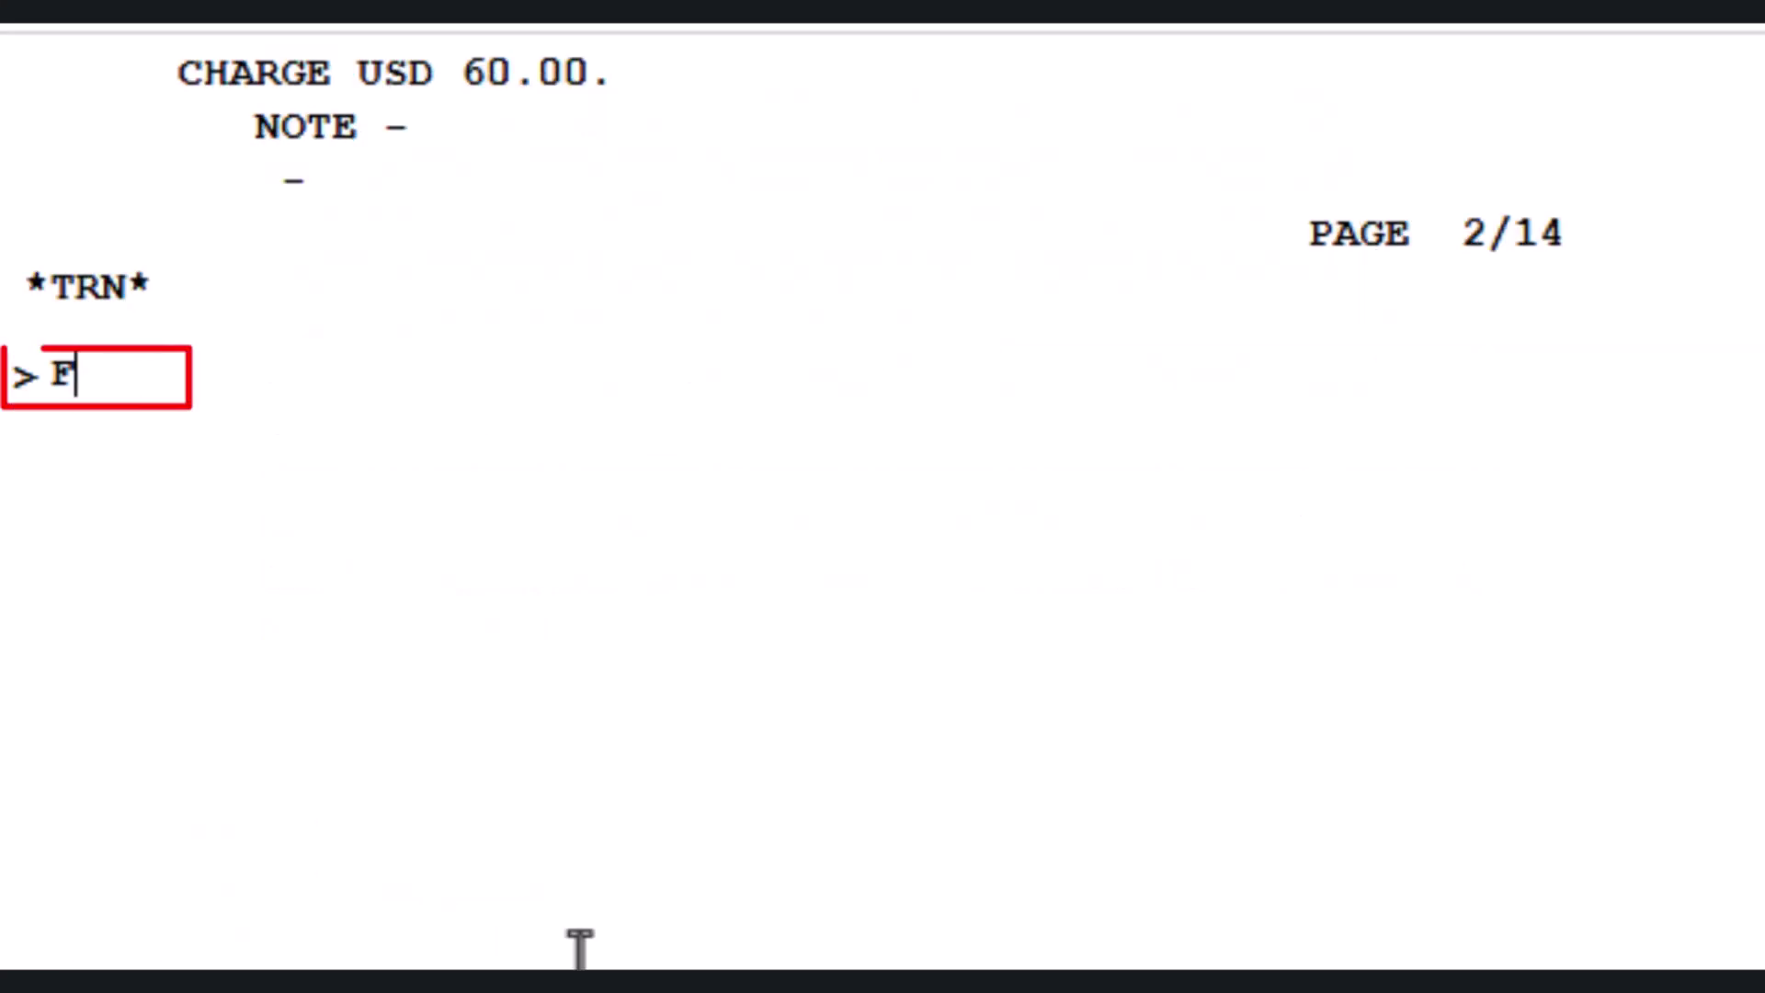
{"action": "type", "text": "C "}
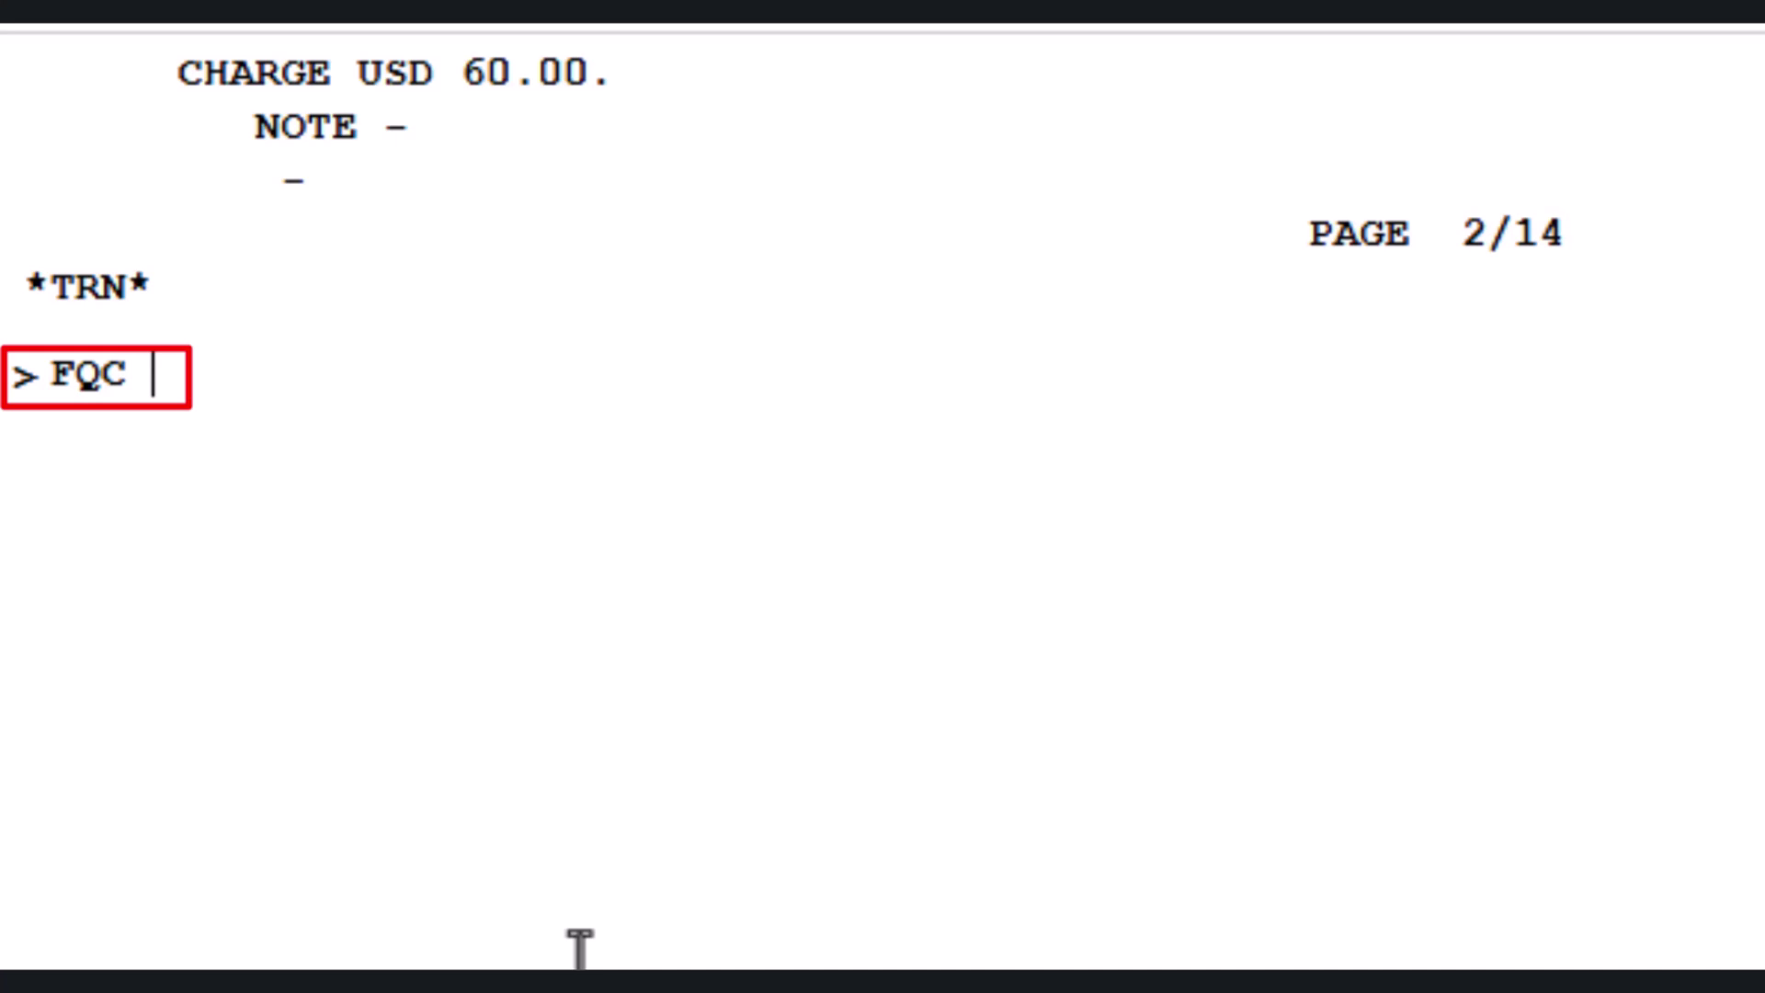
{"action": "type", "text": "60USD/ETB"}
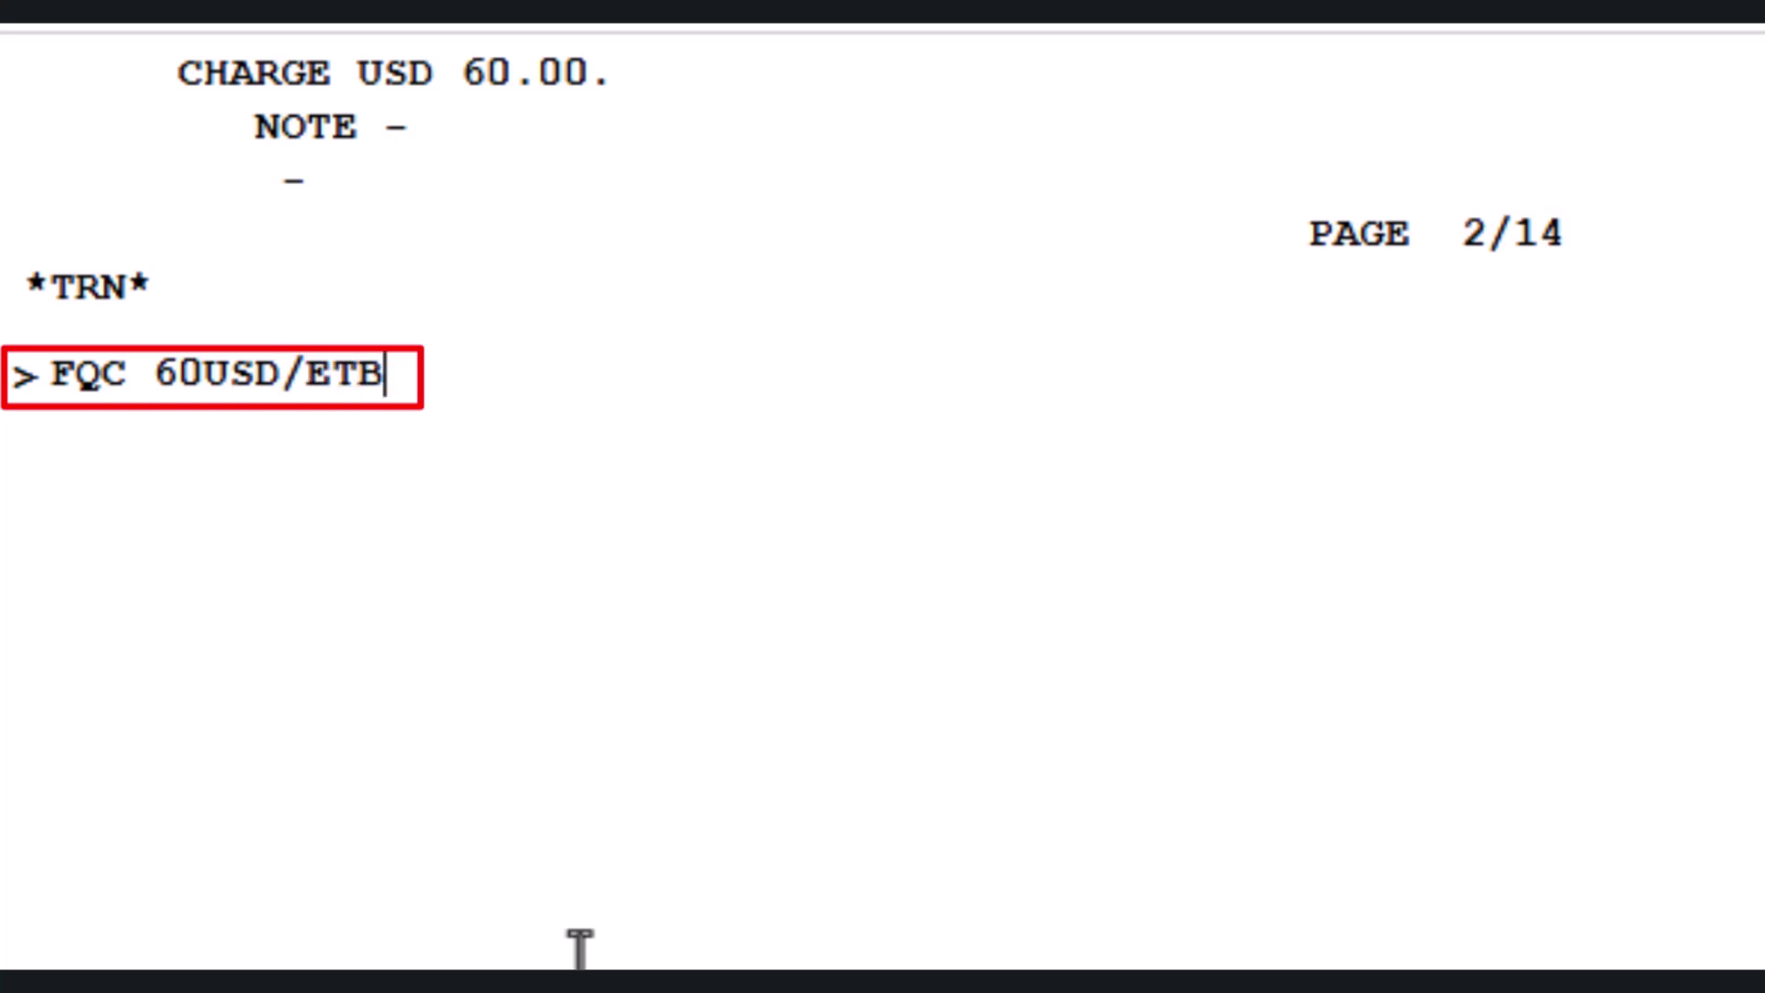
{"action": "key", "text": "Return"}
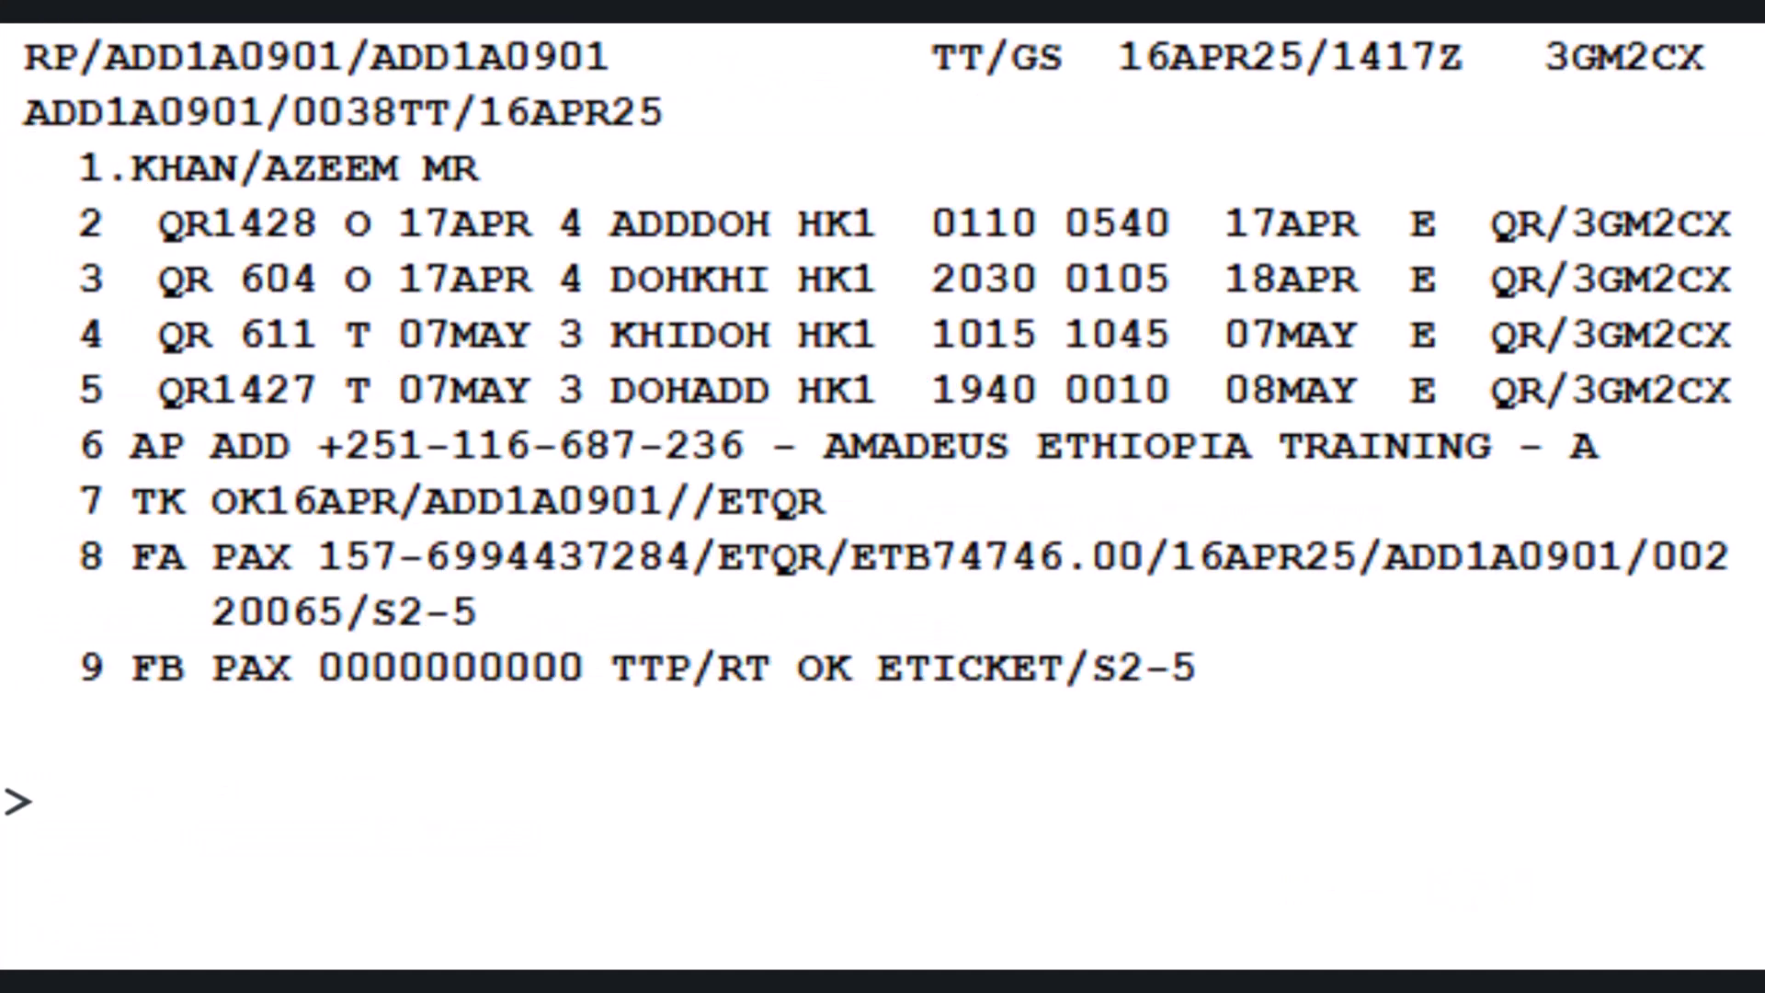
Step: Rebook return segments 4–5, QR 611 and QR1427, to 10MAY with SB10MAY4-5
{"action": "type", "text": "SB"}
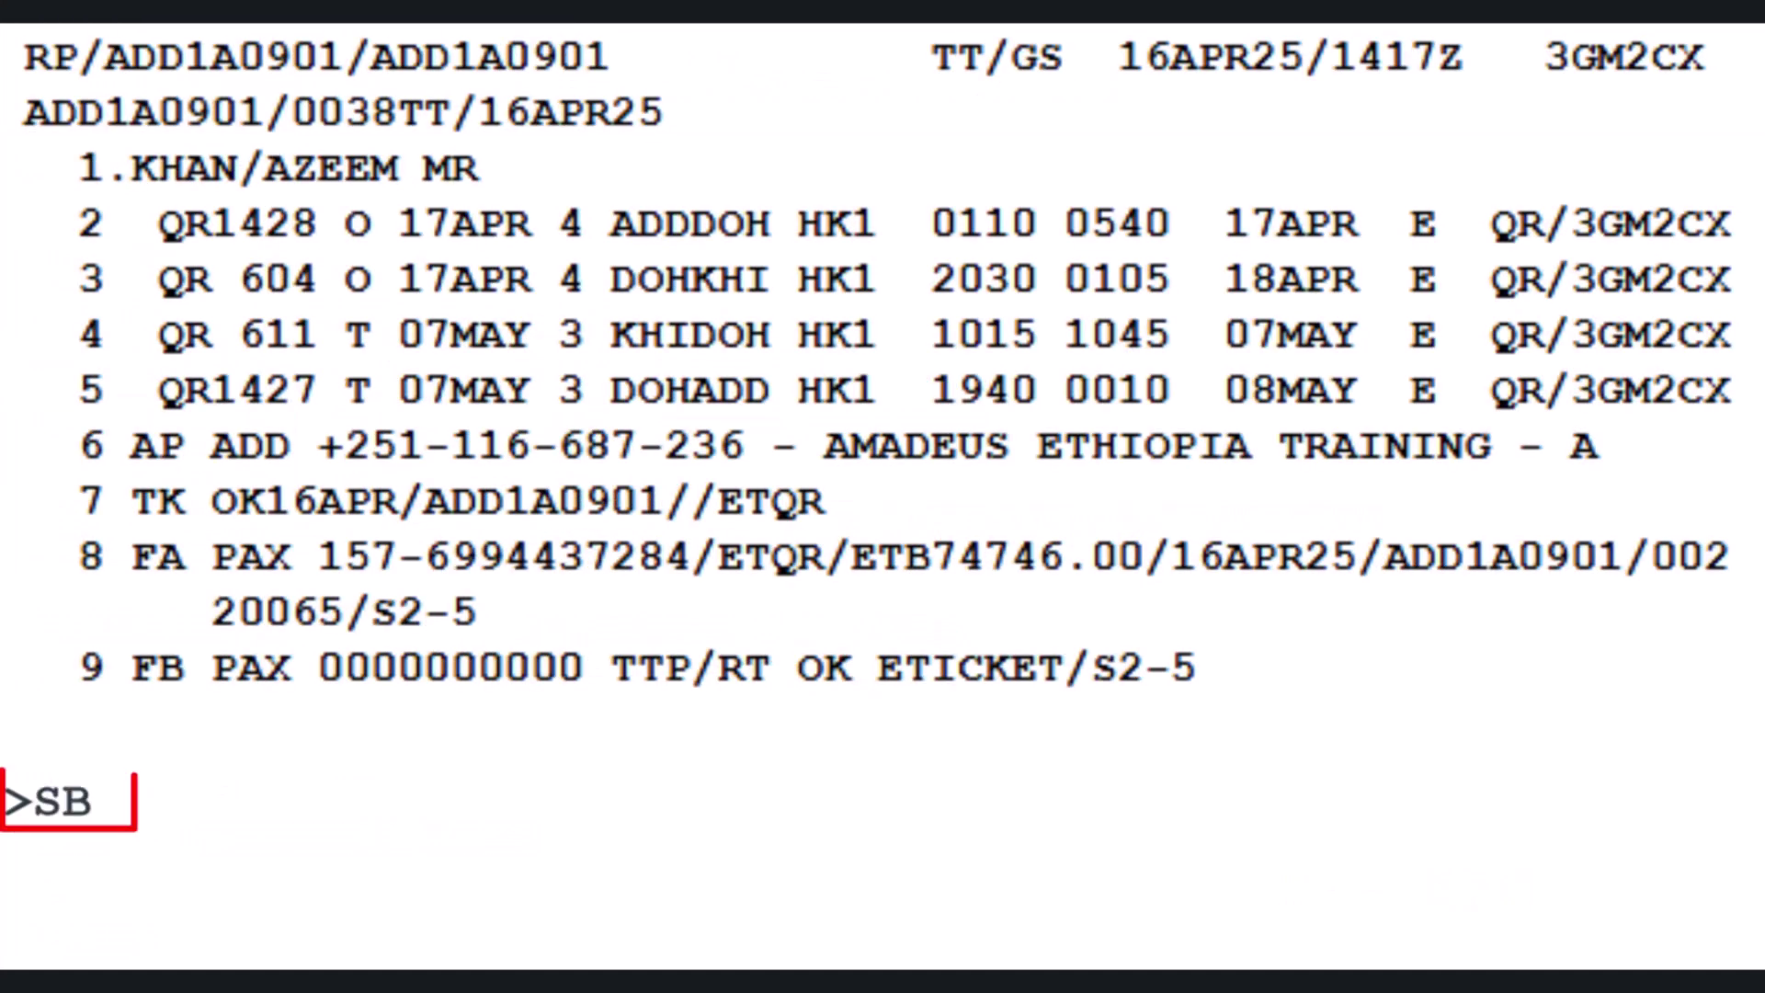
{"action": "type", "text": "10MAY"}
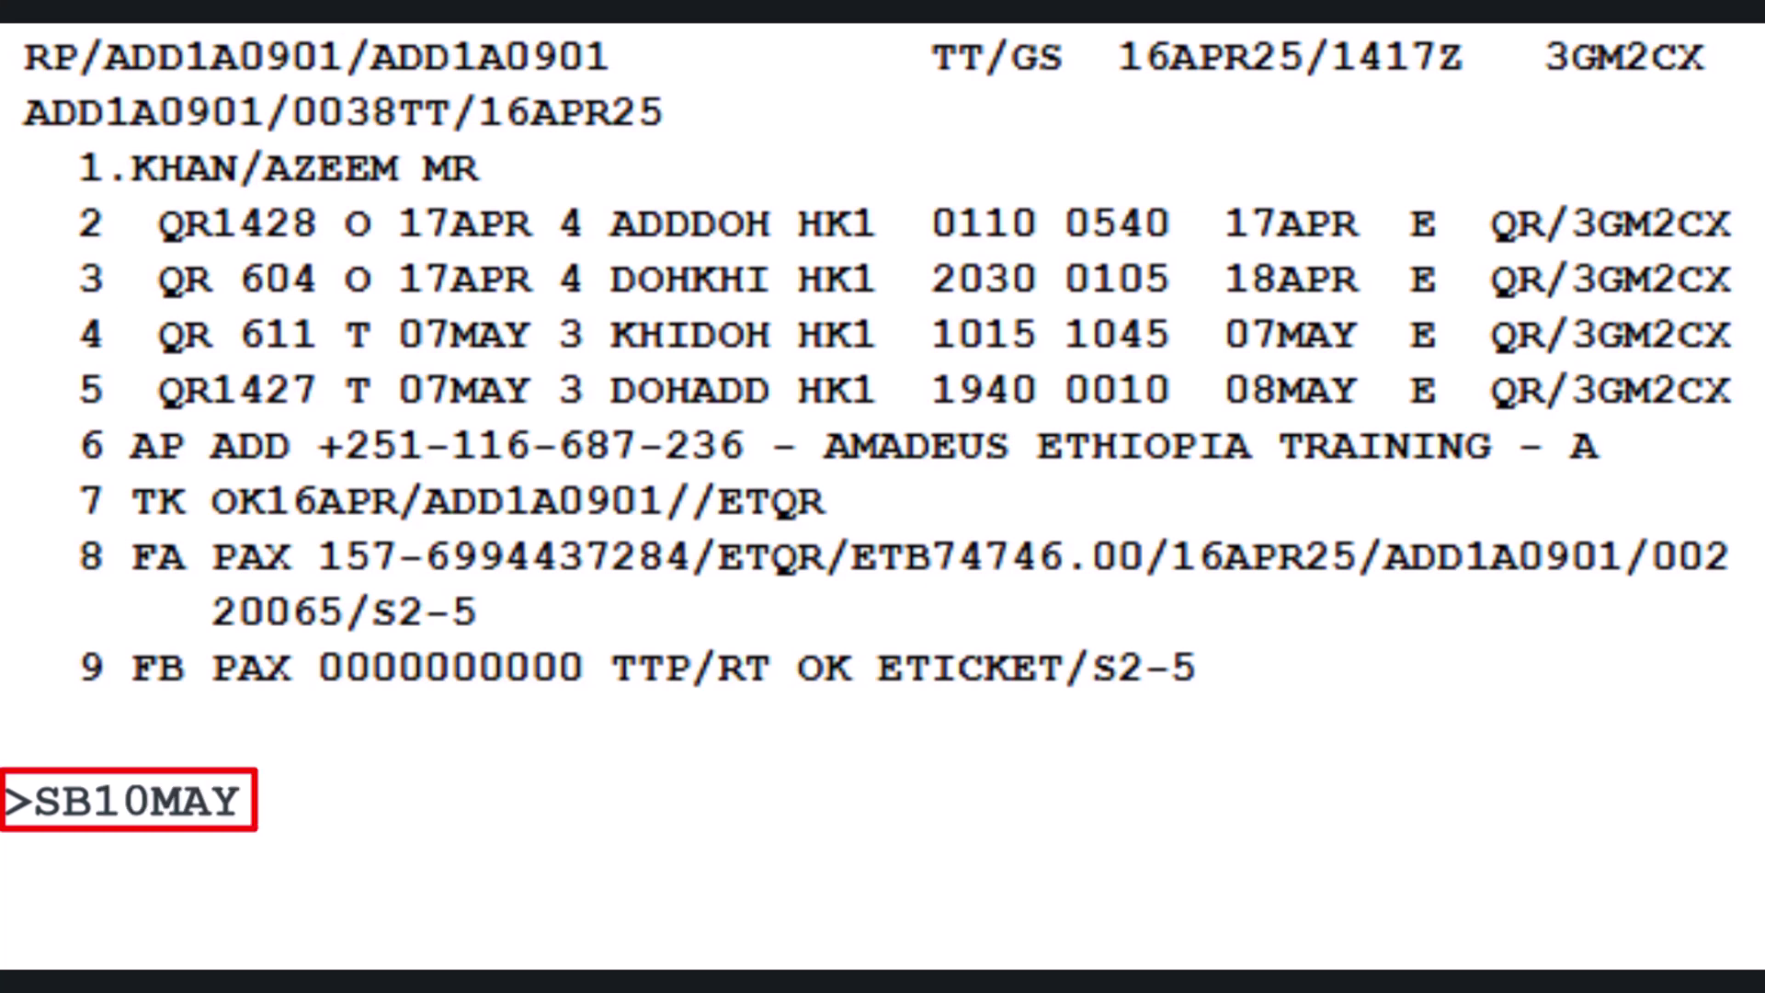
{"action": "type", "text": "4-5"}
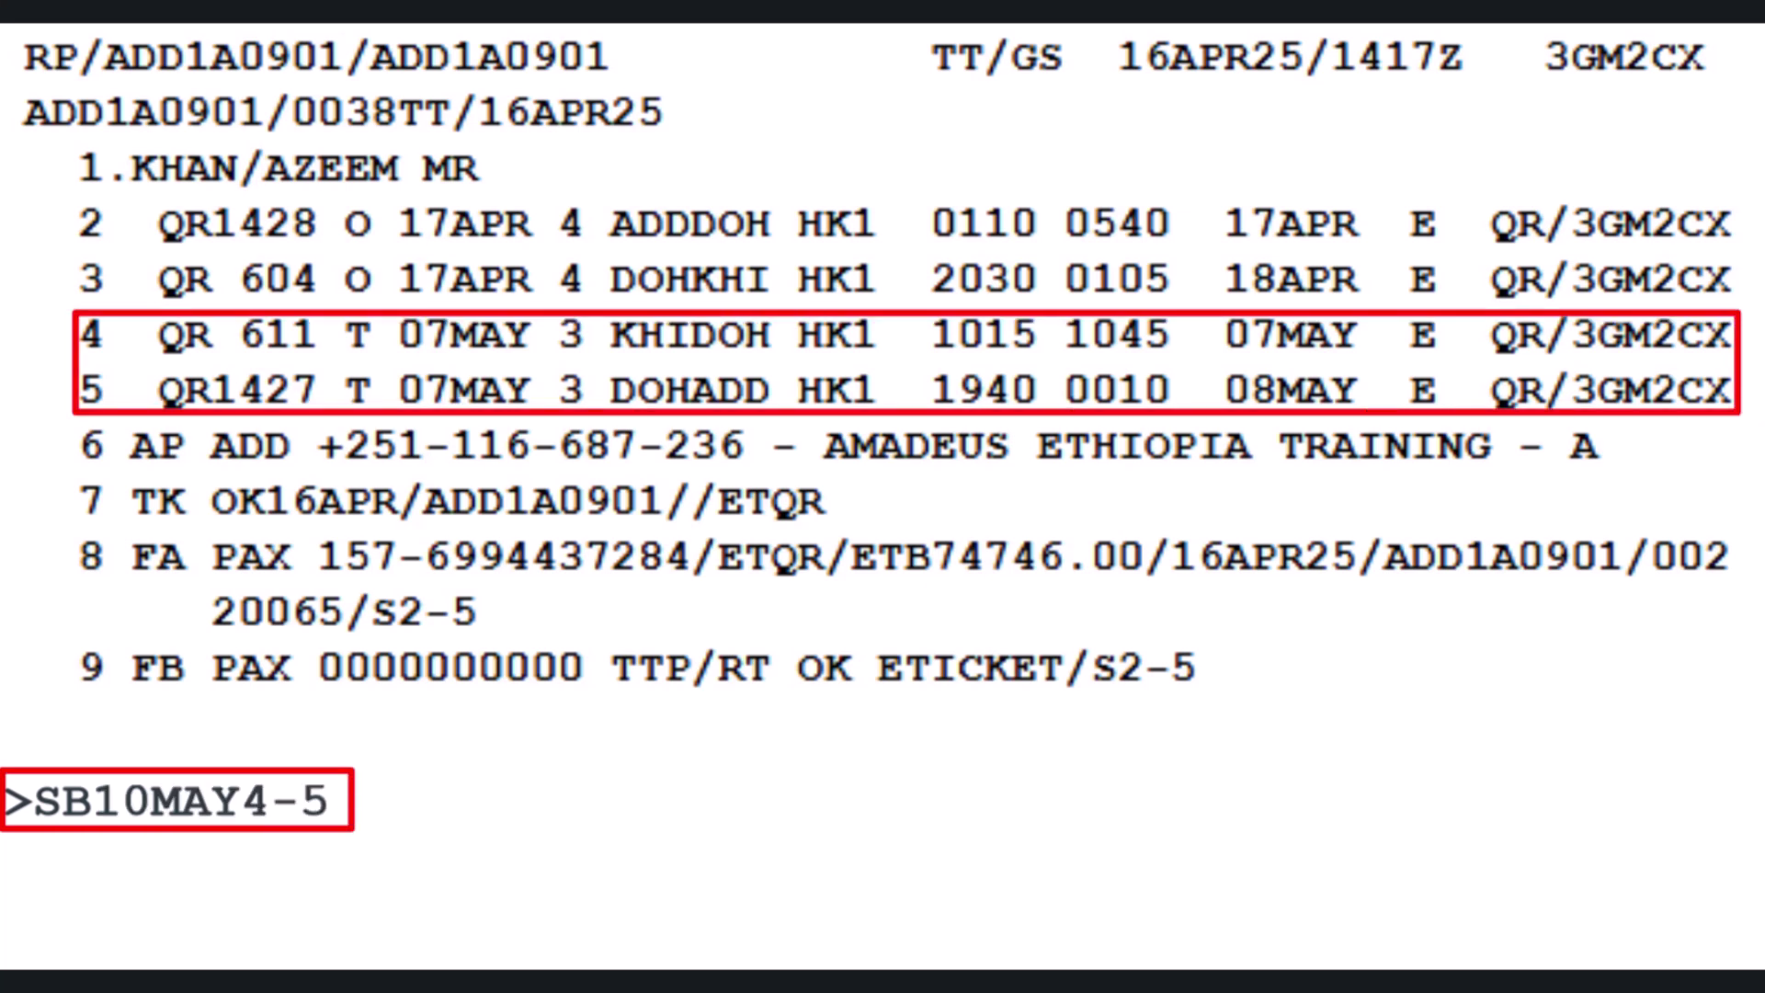
{"action": "key", "text": "Return"}
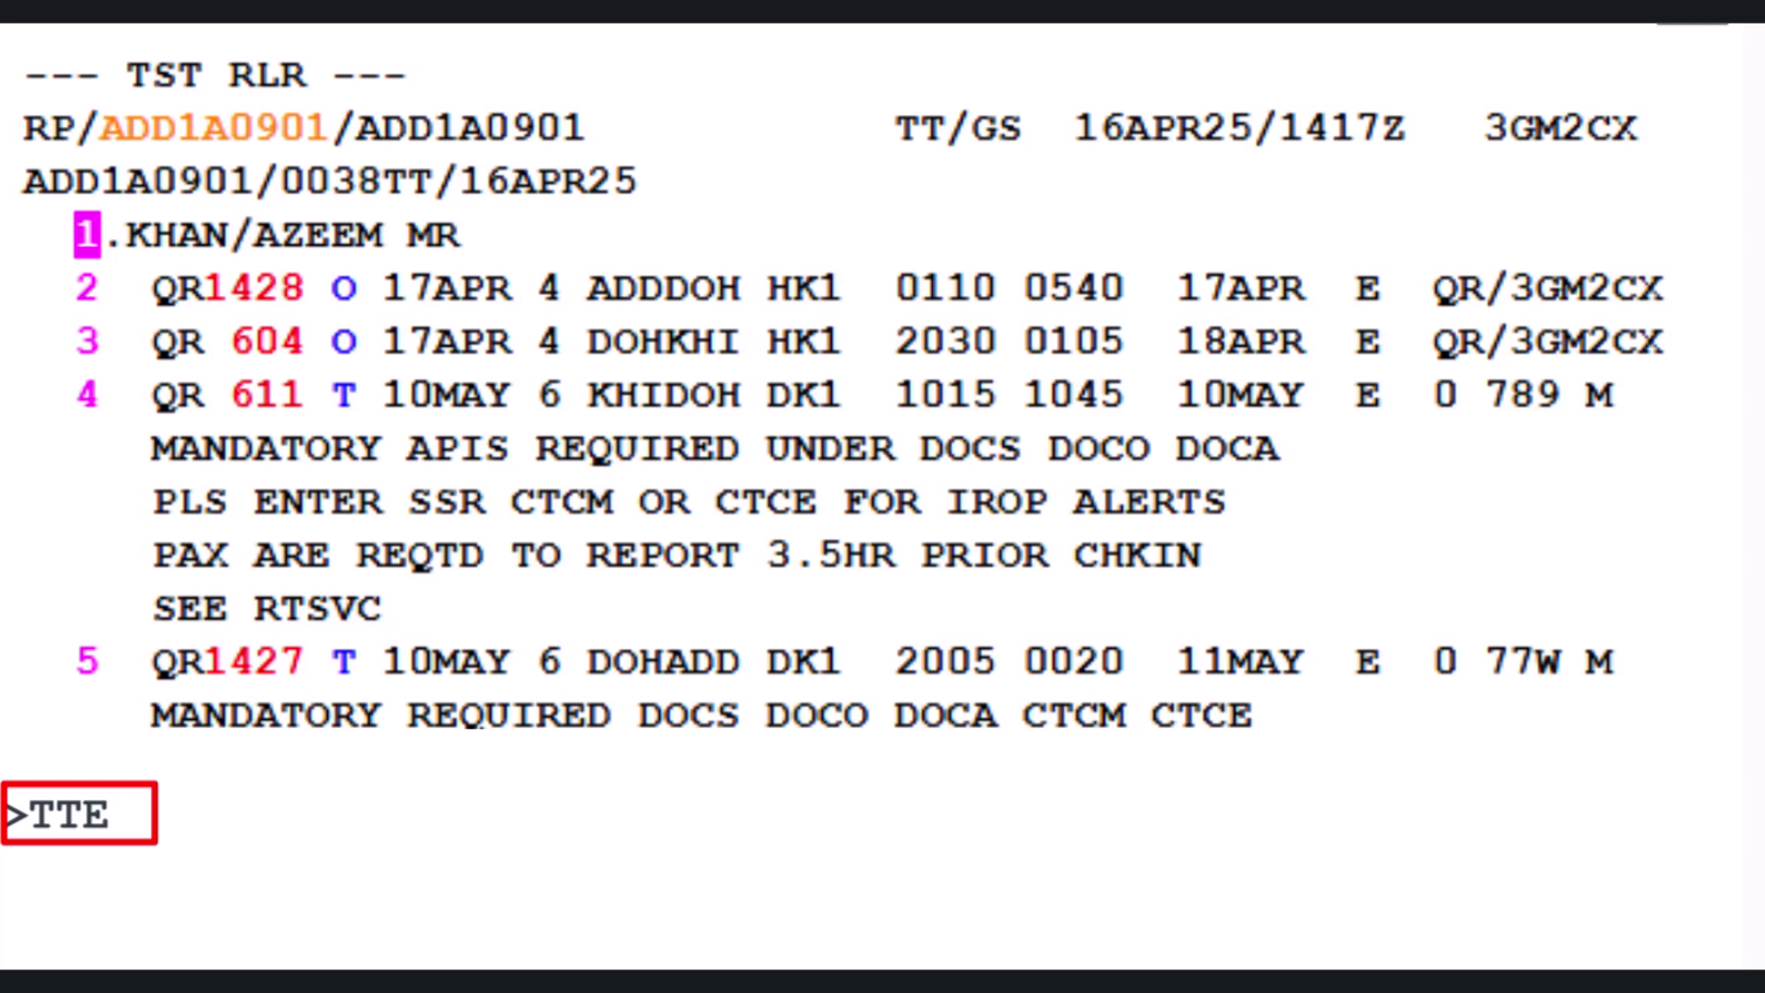
Step: Delete the old stored fare record TST 1 with TTE/T1
{"action": "type", "text": "/T1"}
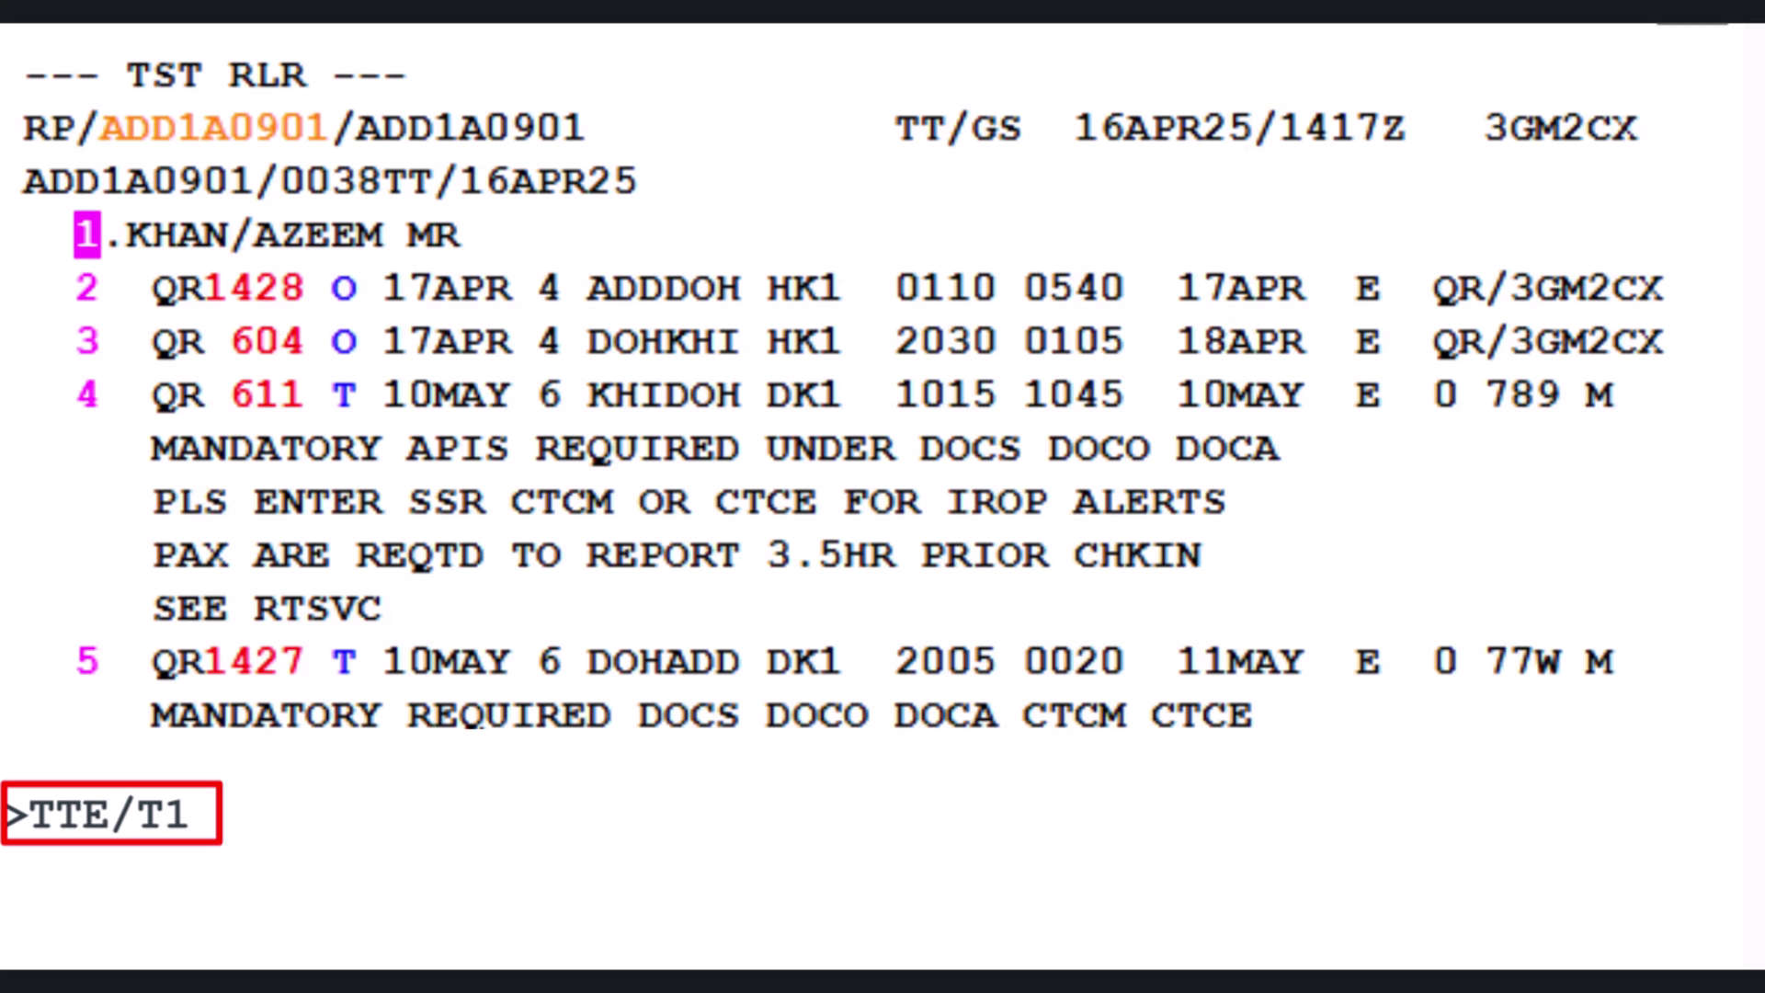
{"action": "key", "text": "Return"}
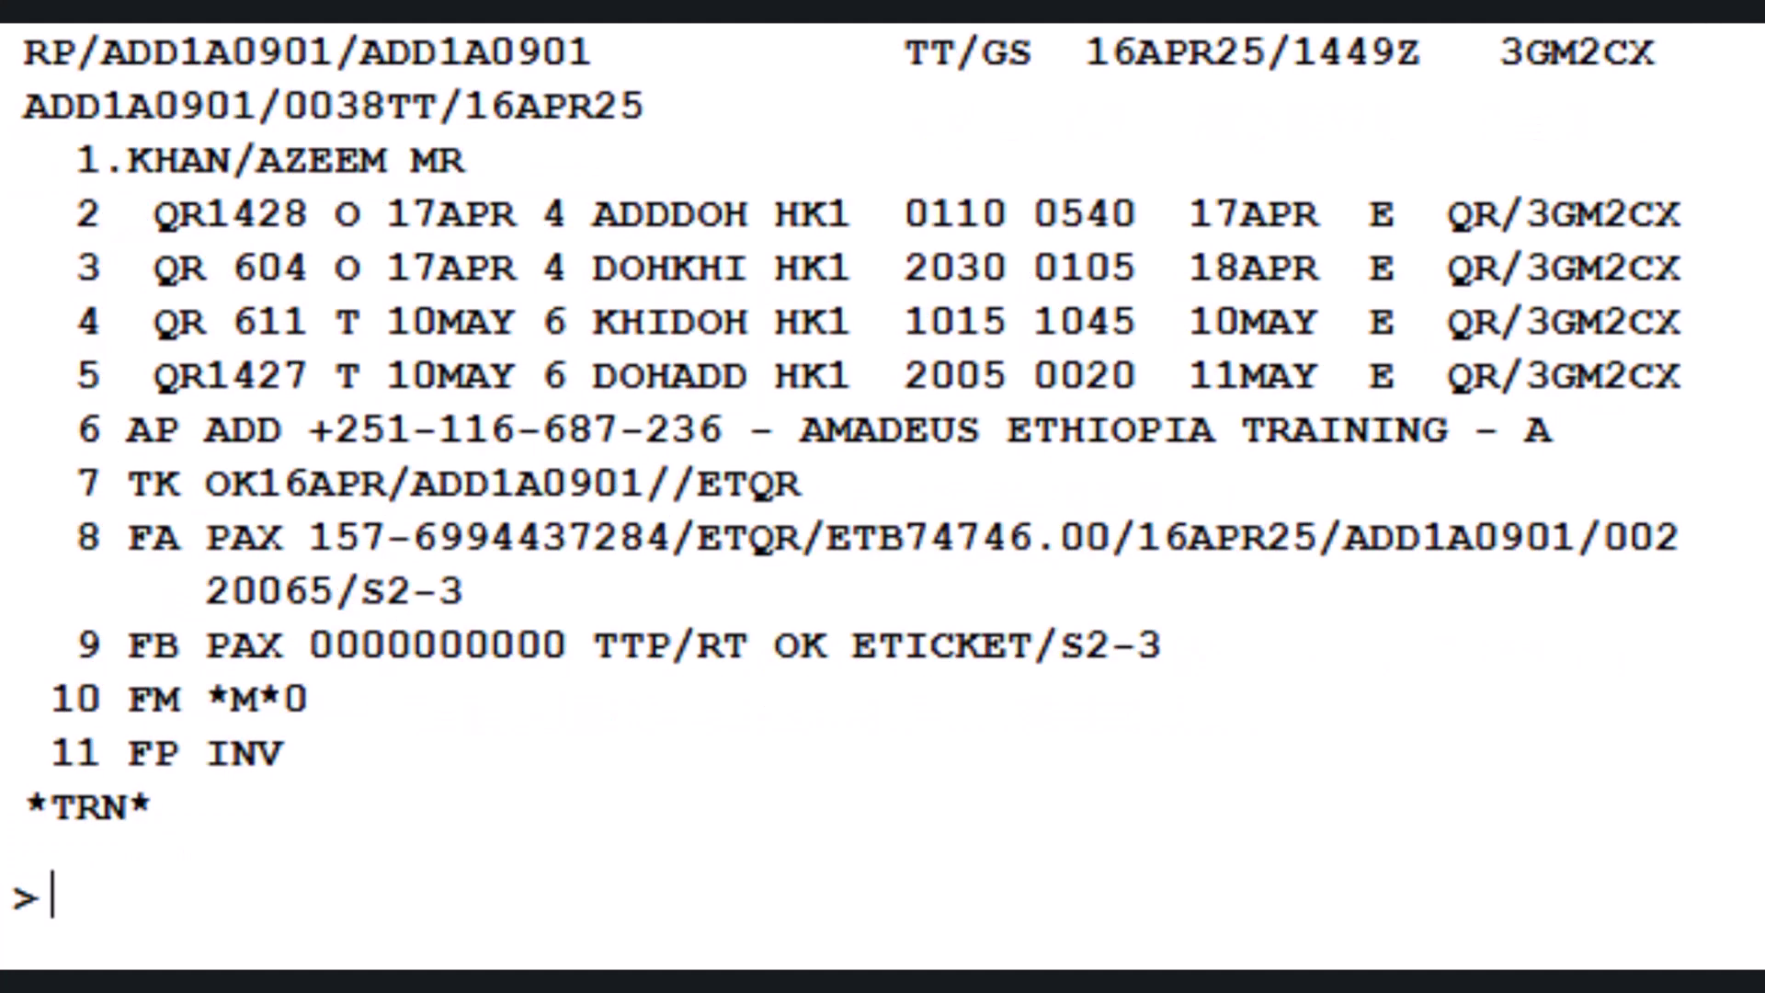
{"action": "type", "text": "FXP/S"}
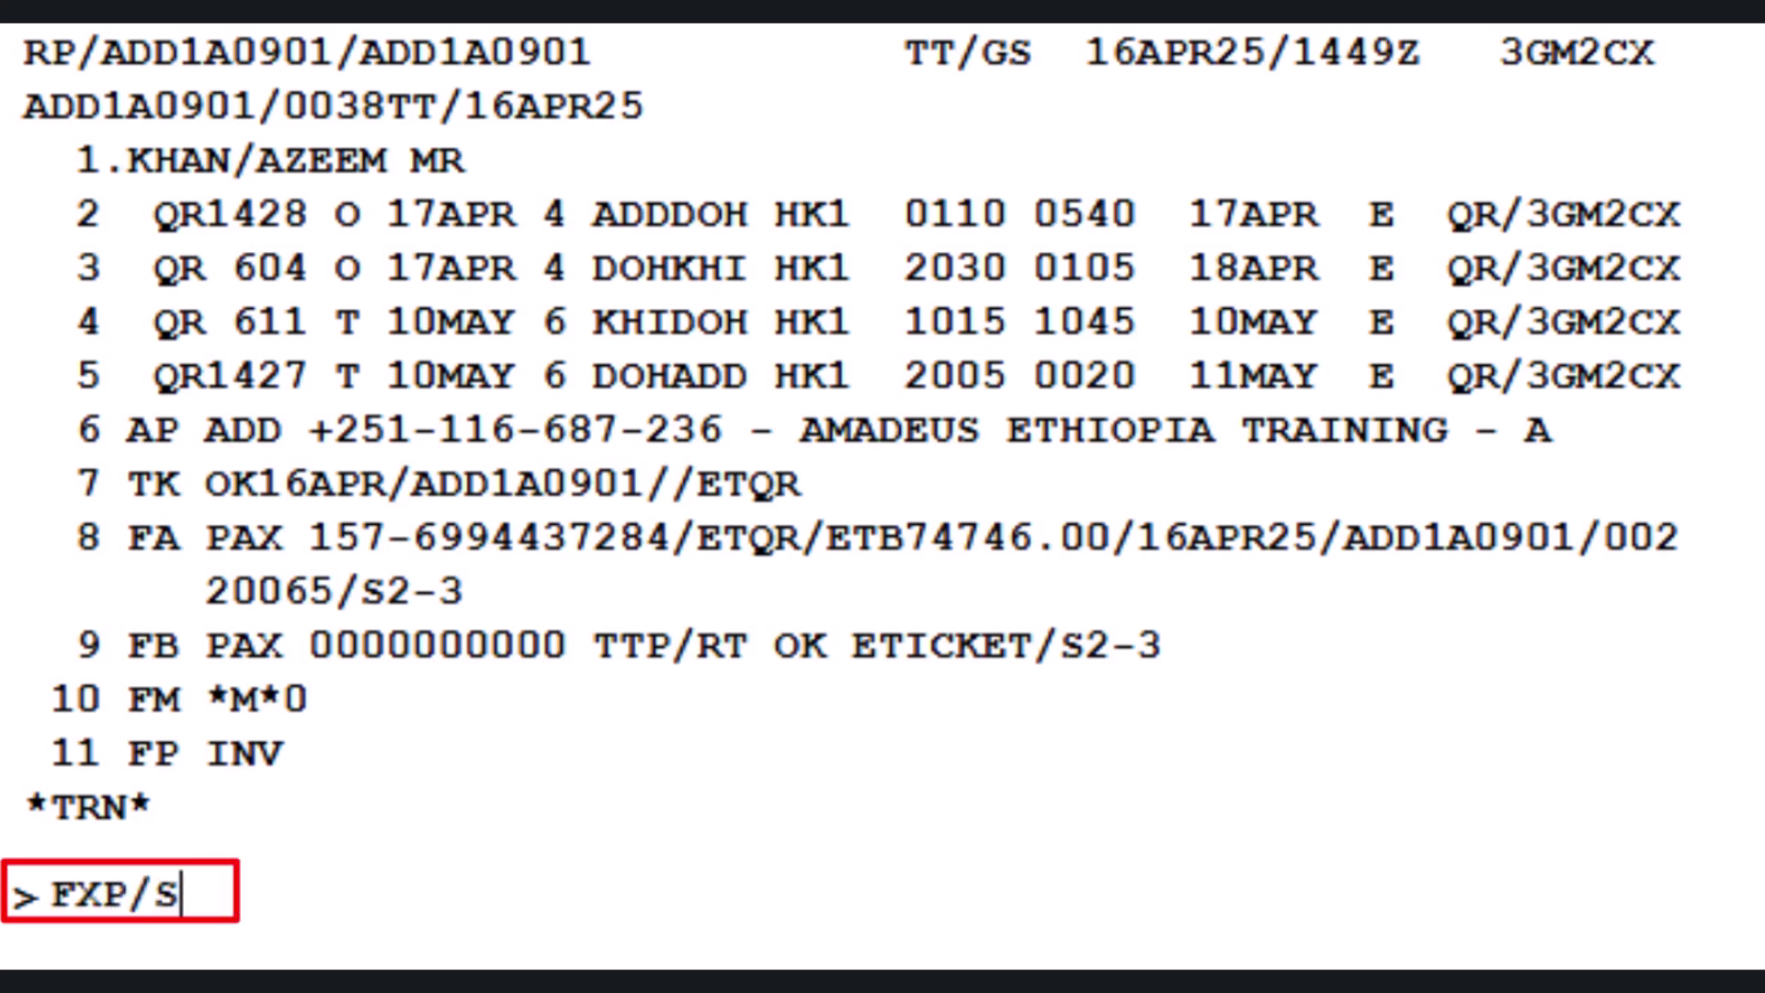
{"action": "type", "text": "2-5"}
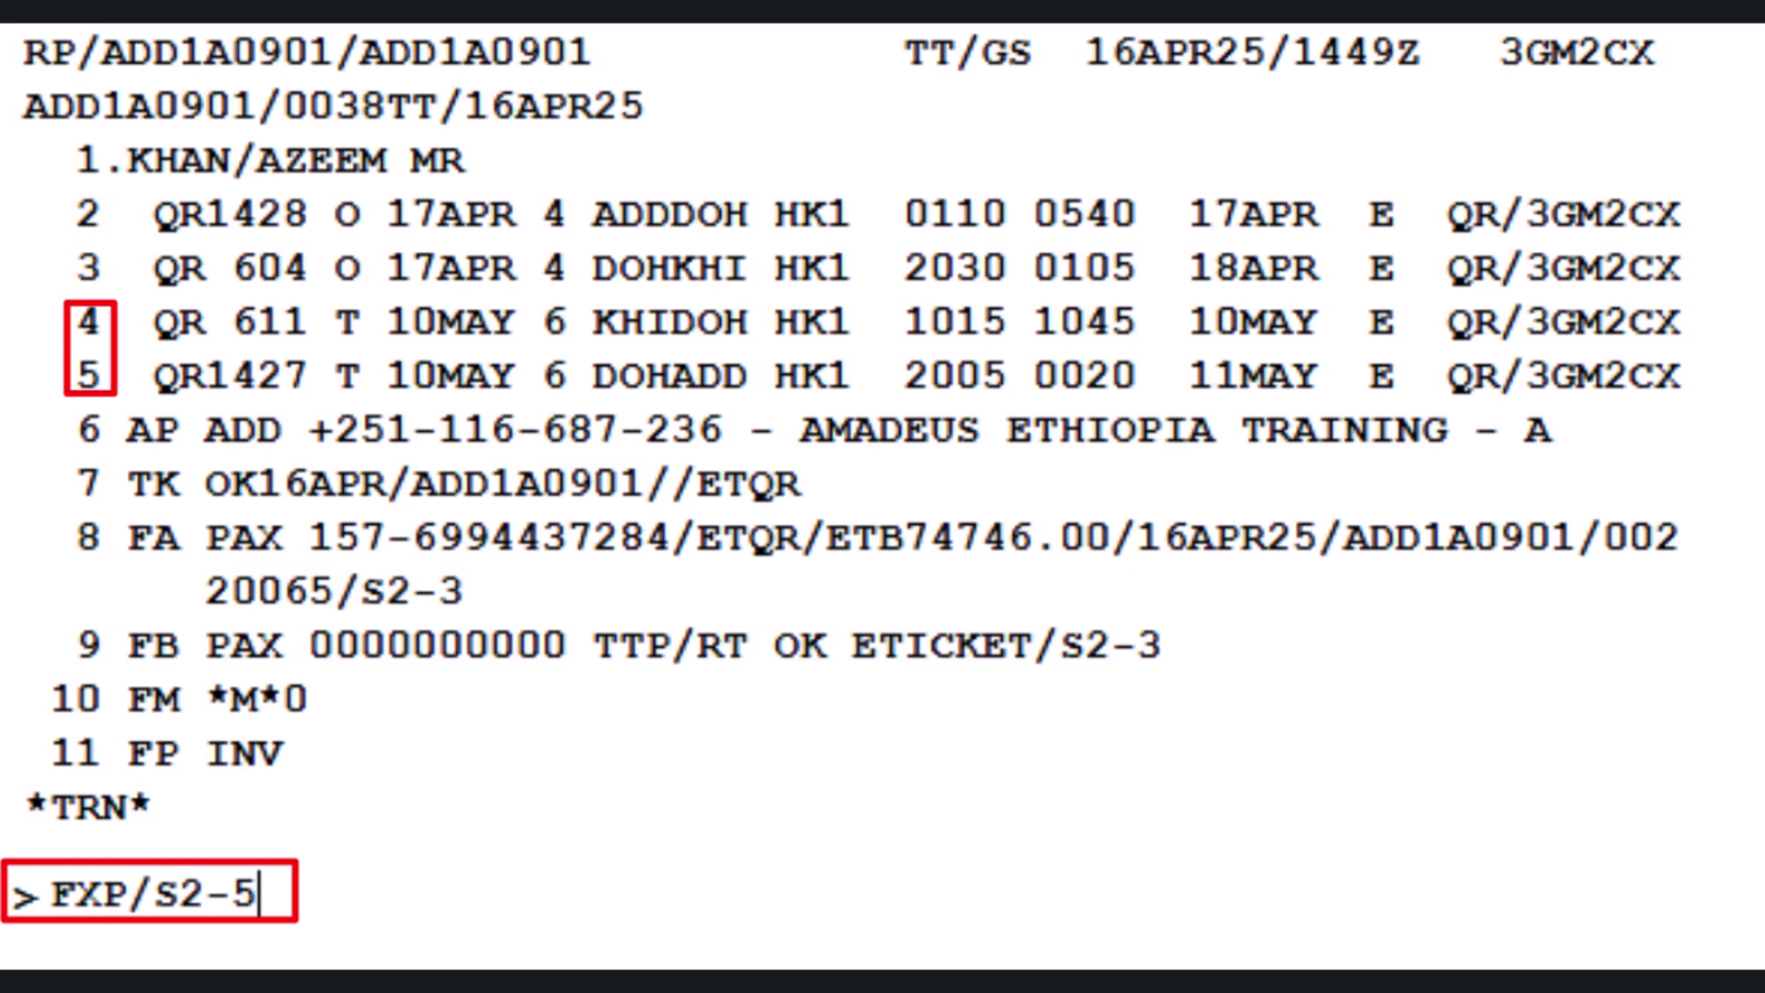
Step: Reprice segments 2–5 for passenger 1 as of 16APR25 with FXP/S2-5/P1/R,16APR25
{"action": "type", "text": "/P1"}
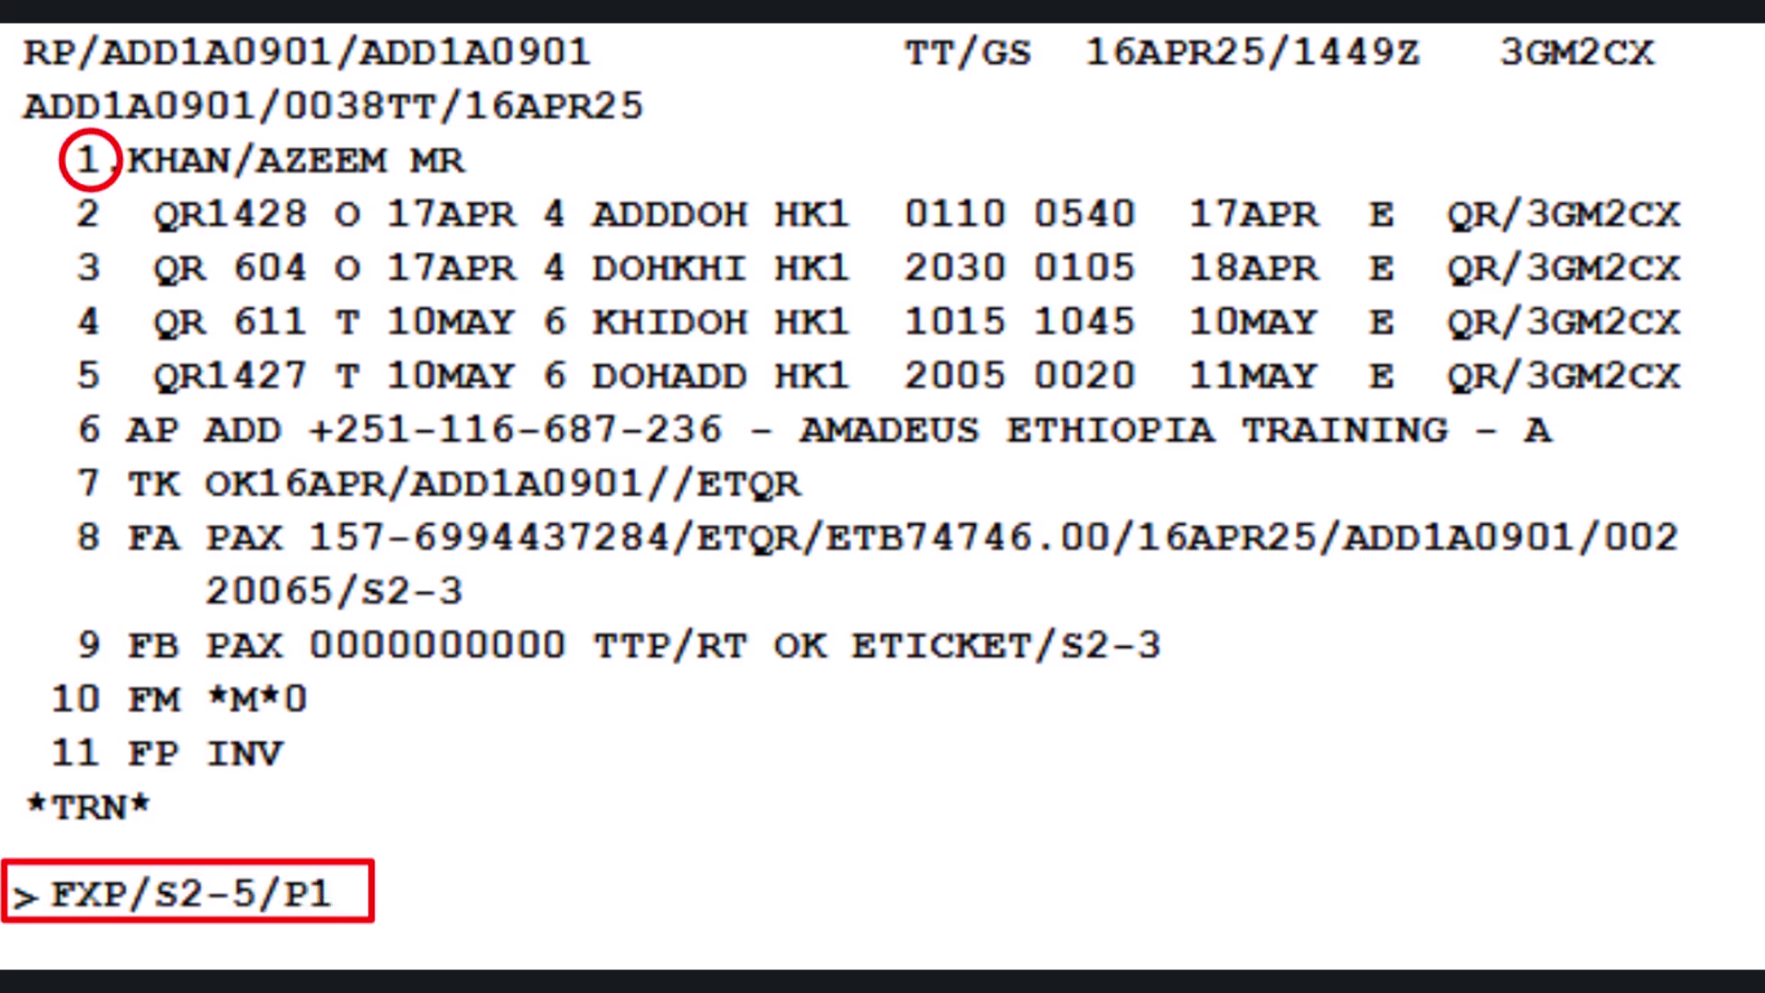
{"action": "type", "text": "/R"}
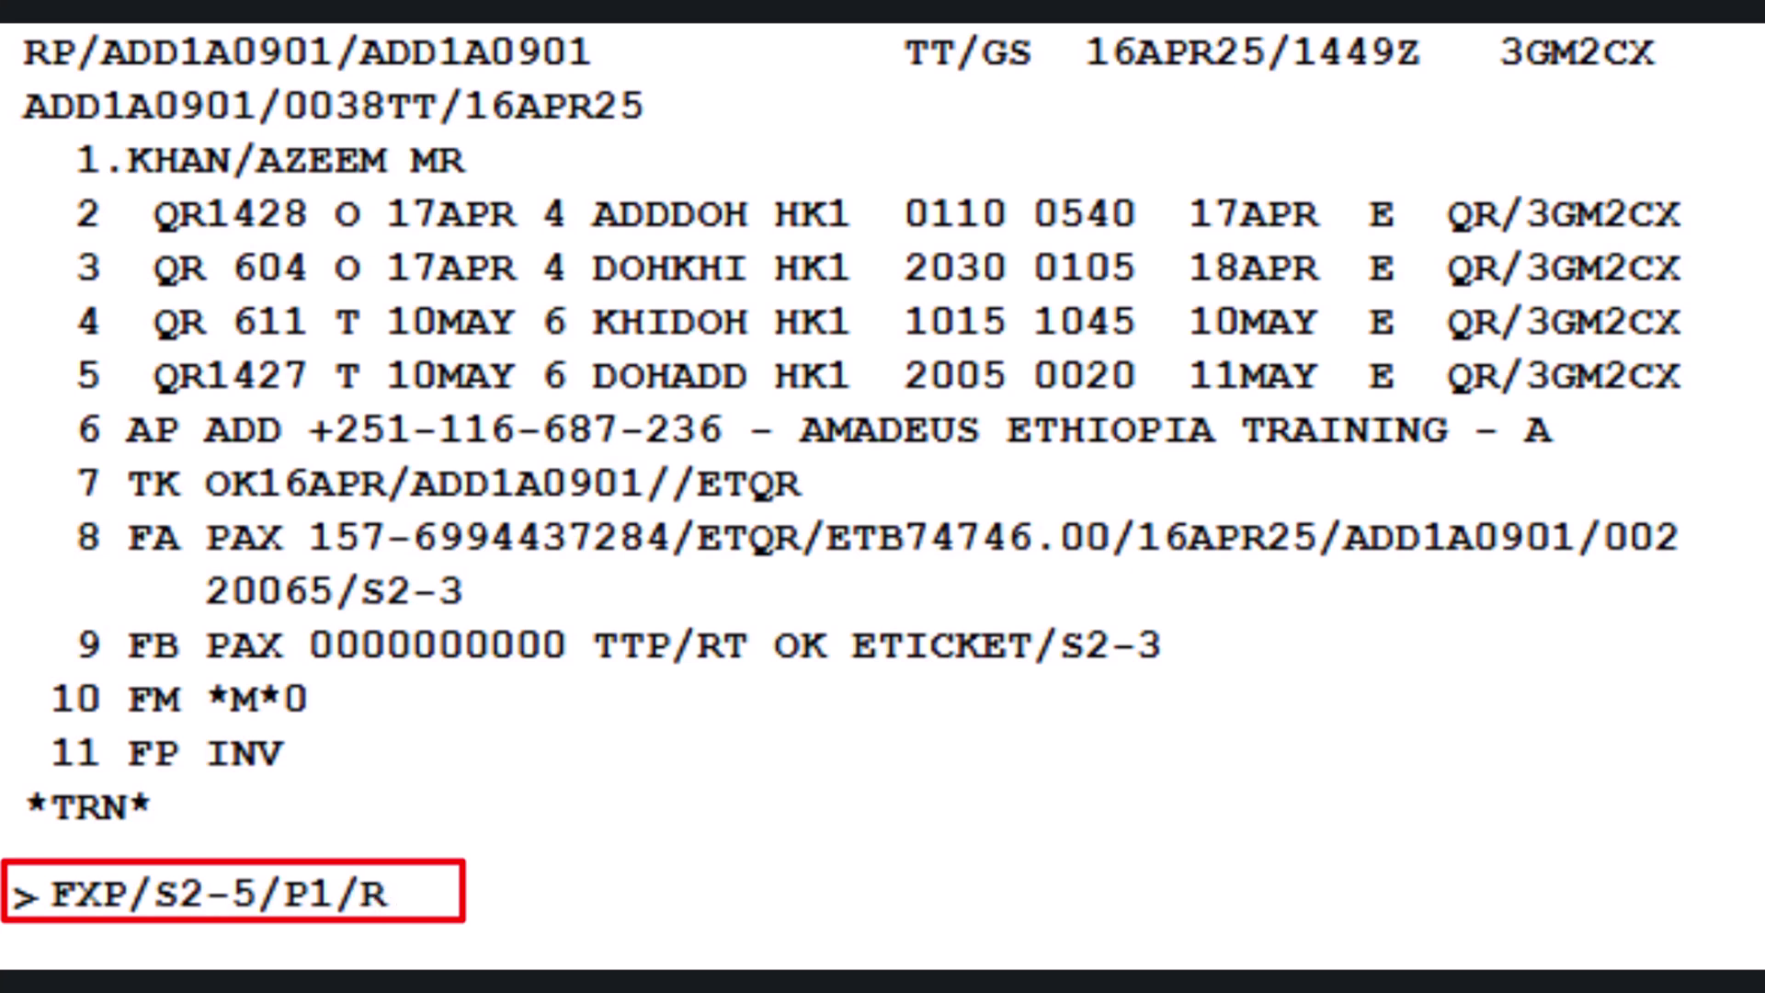
{"action": "type", "text": ",16APR25"}
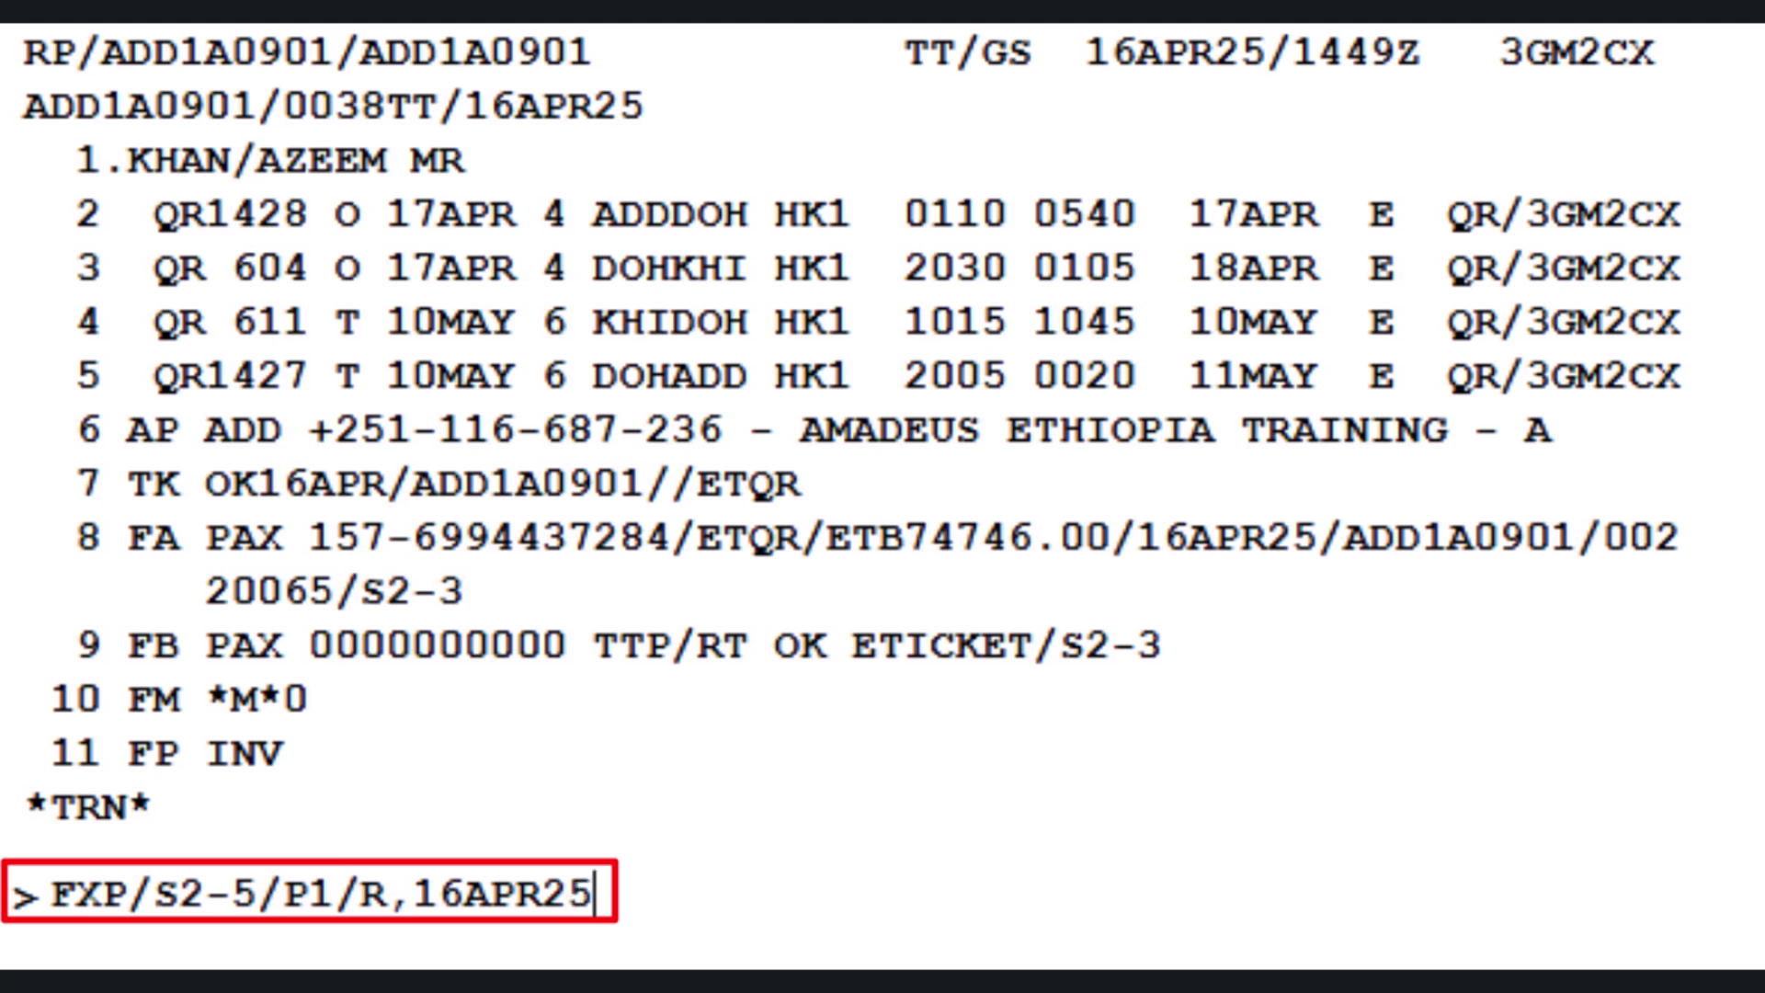
{"action": "key", "text": "Return"}
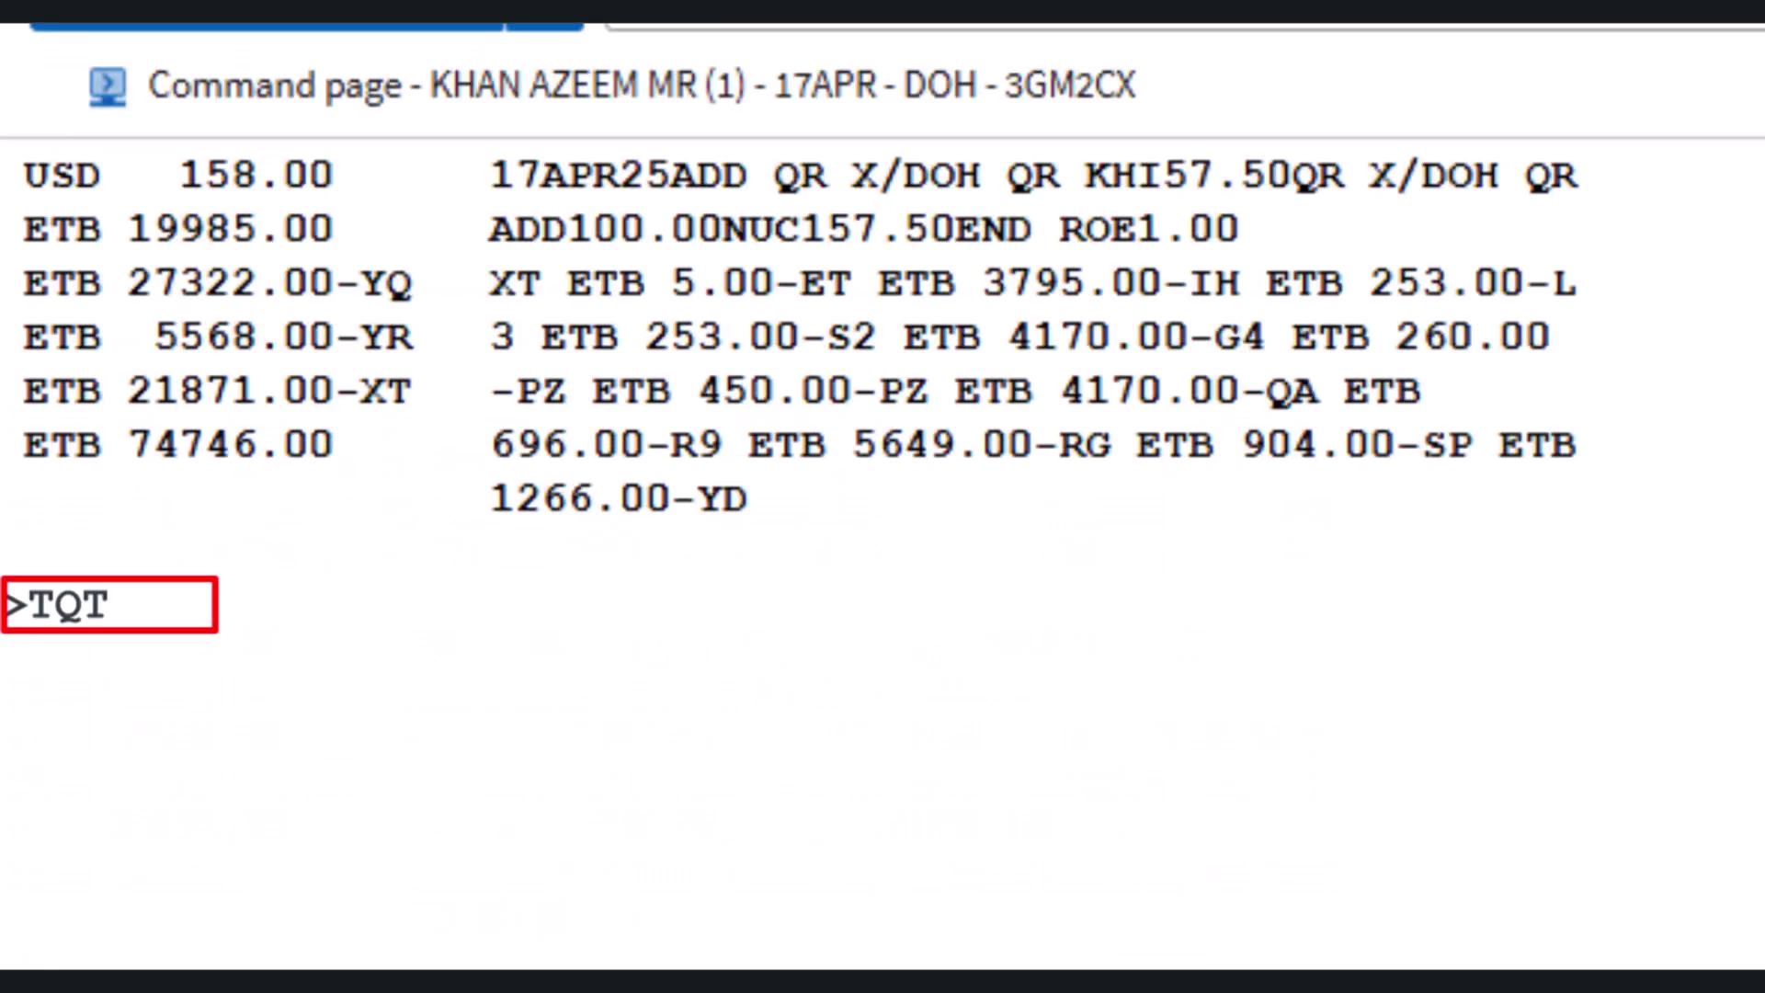
Step: Review TST 2's four repriced segments, fare and taxes totalling ETB 74746.00
{"action": "type", "text": "/T2"}
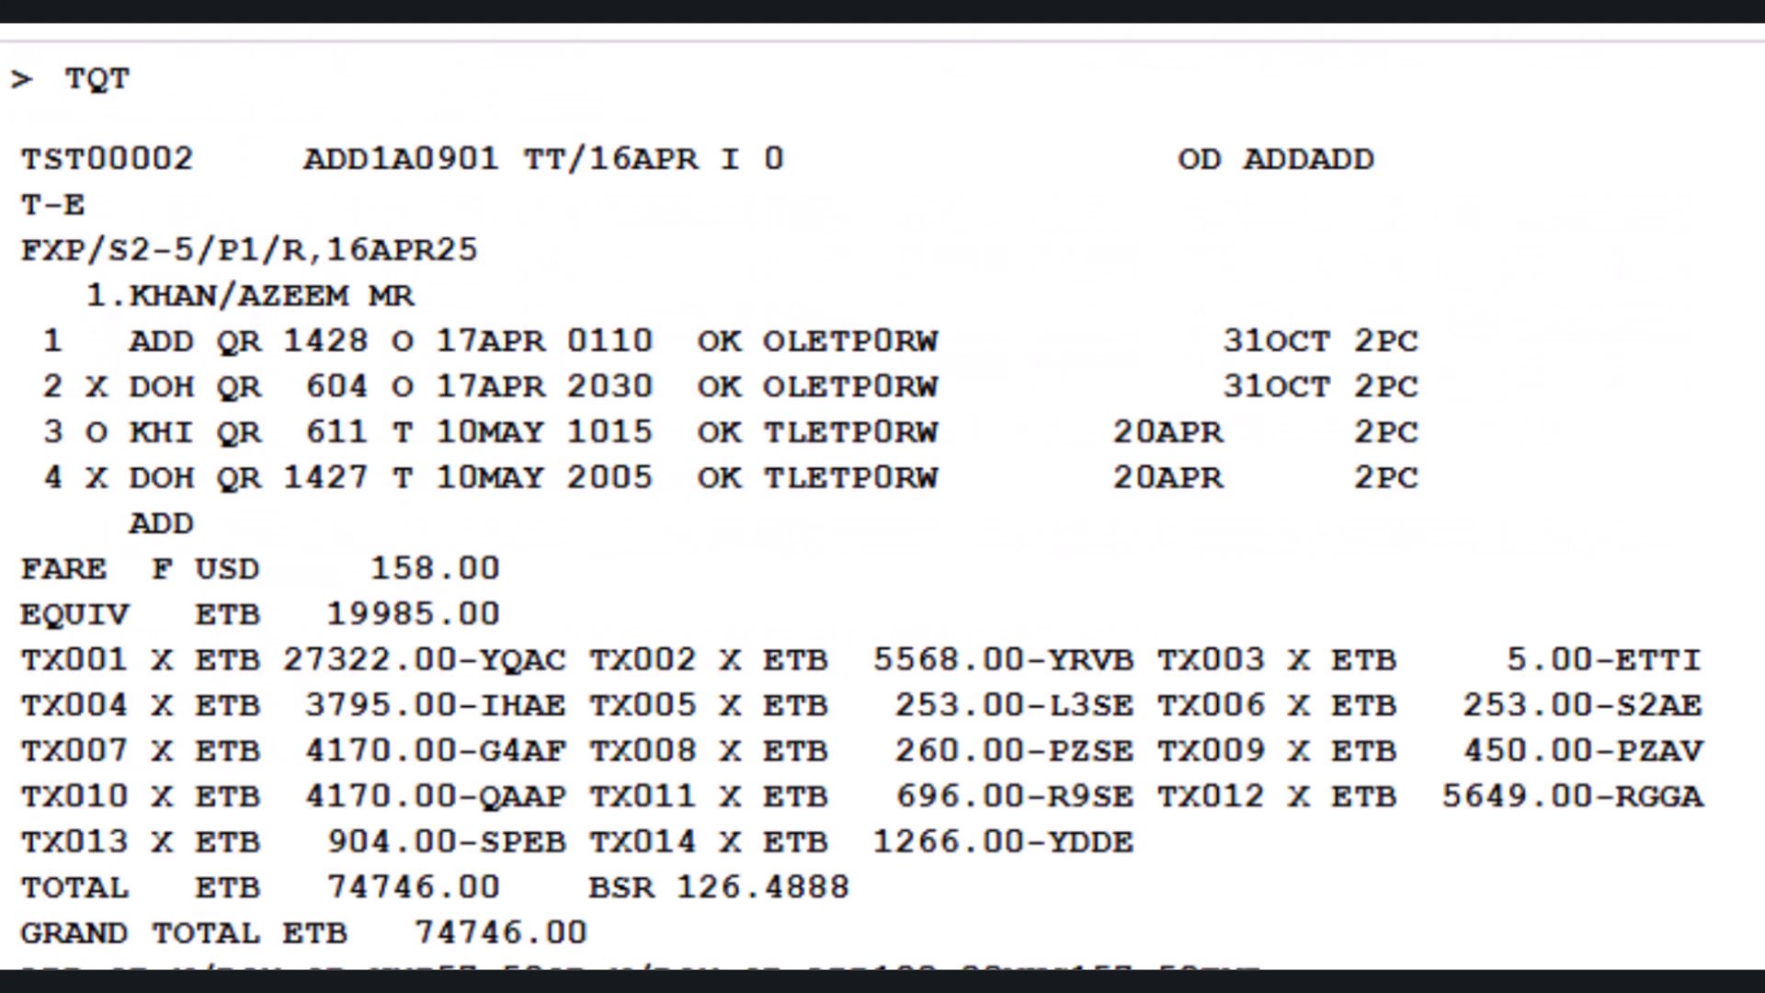
{"action": "scroll", "coordinate": [883, 496], "scroll_direction": "down", "scroll_amount": 2}
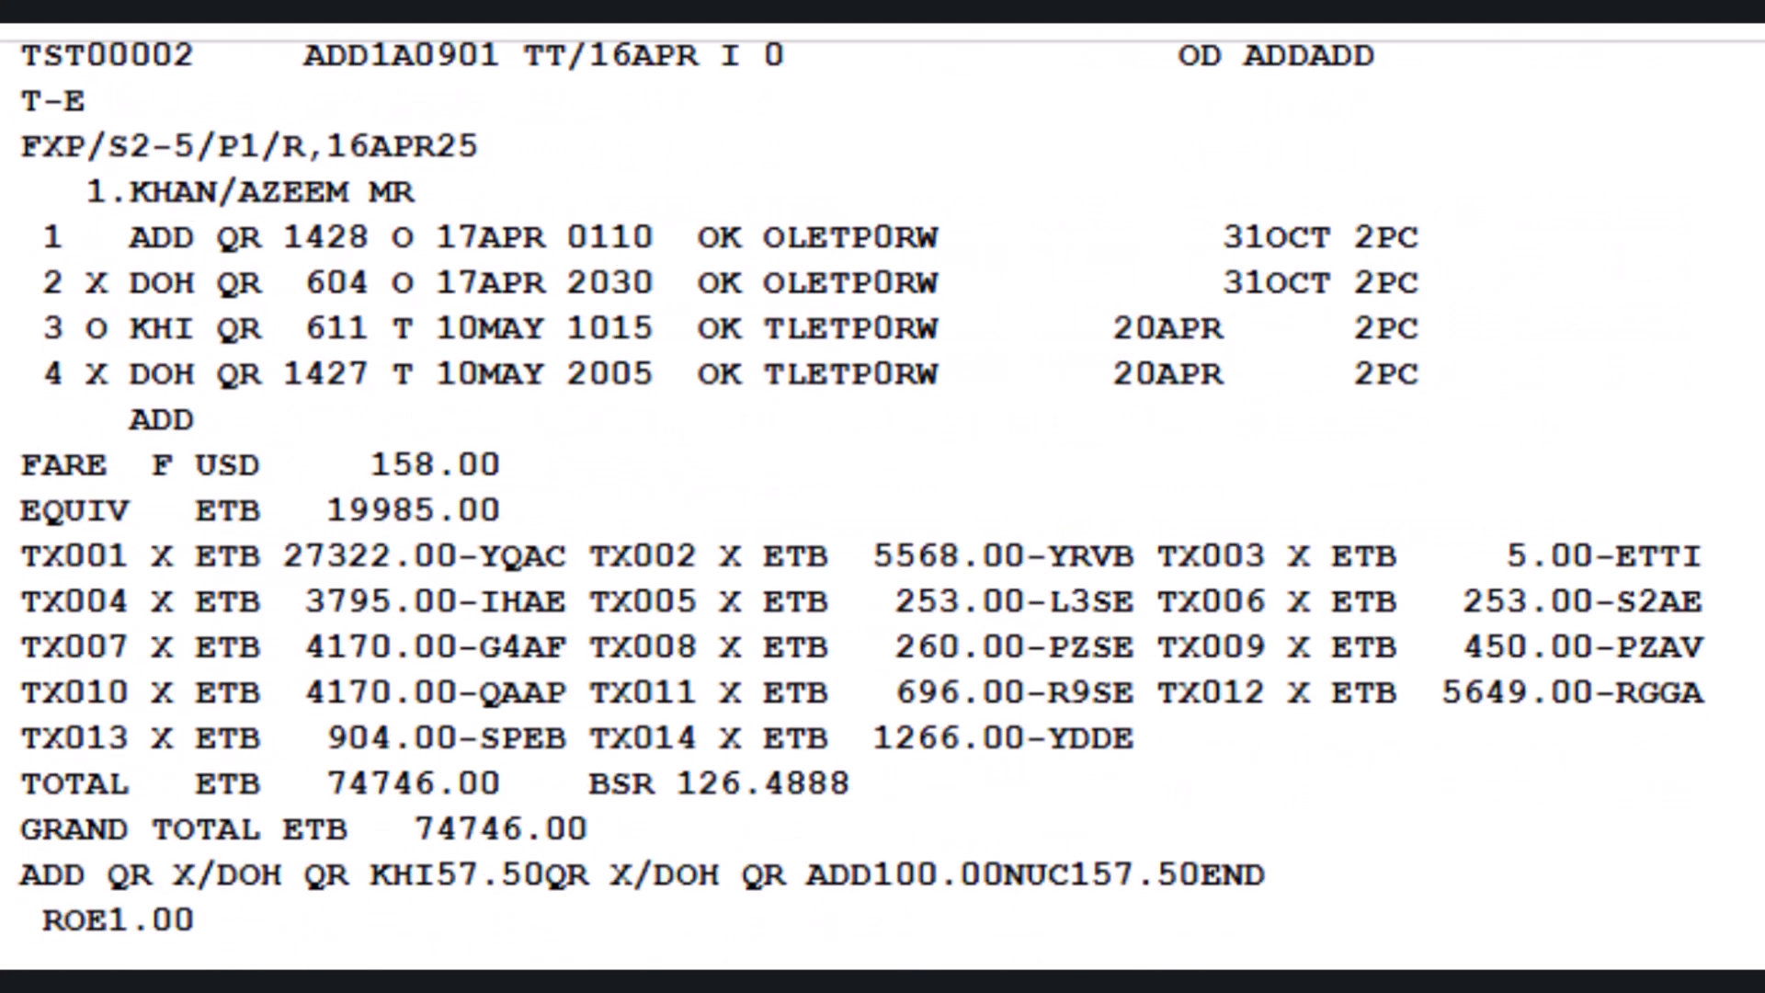
{"action": "scroll", "coordinate": [883, 498], "scroll_direction": "up", "scroll_amount": 2}
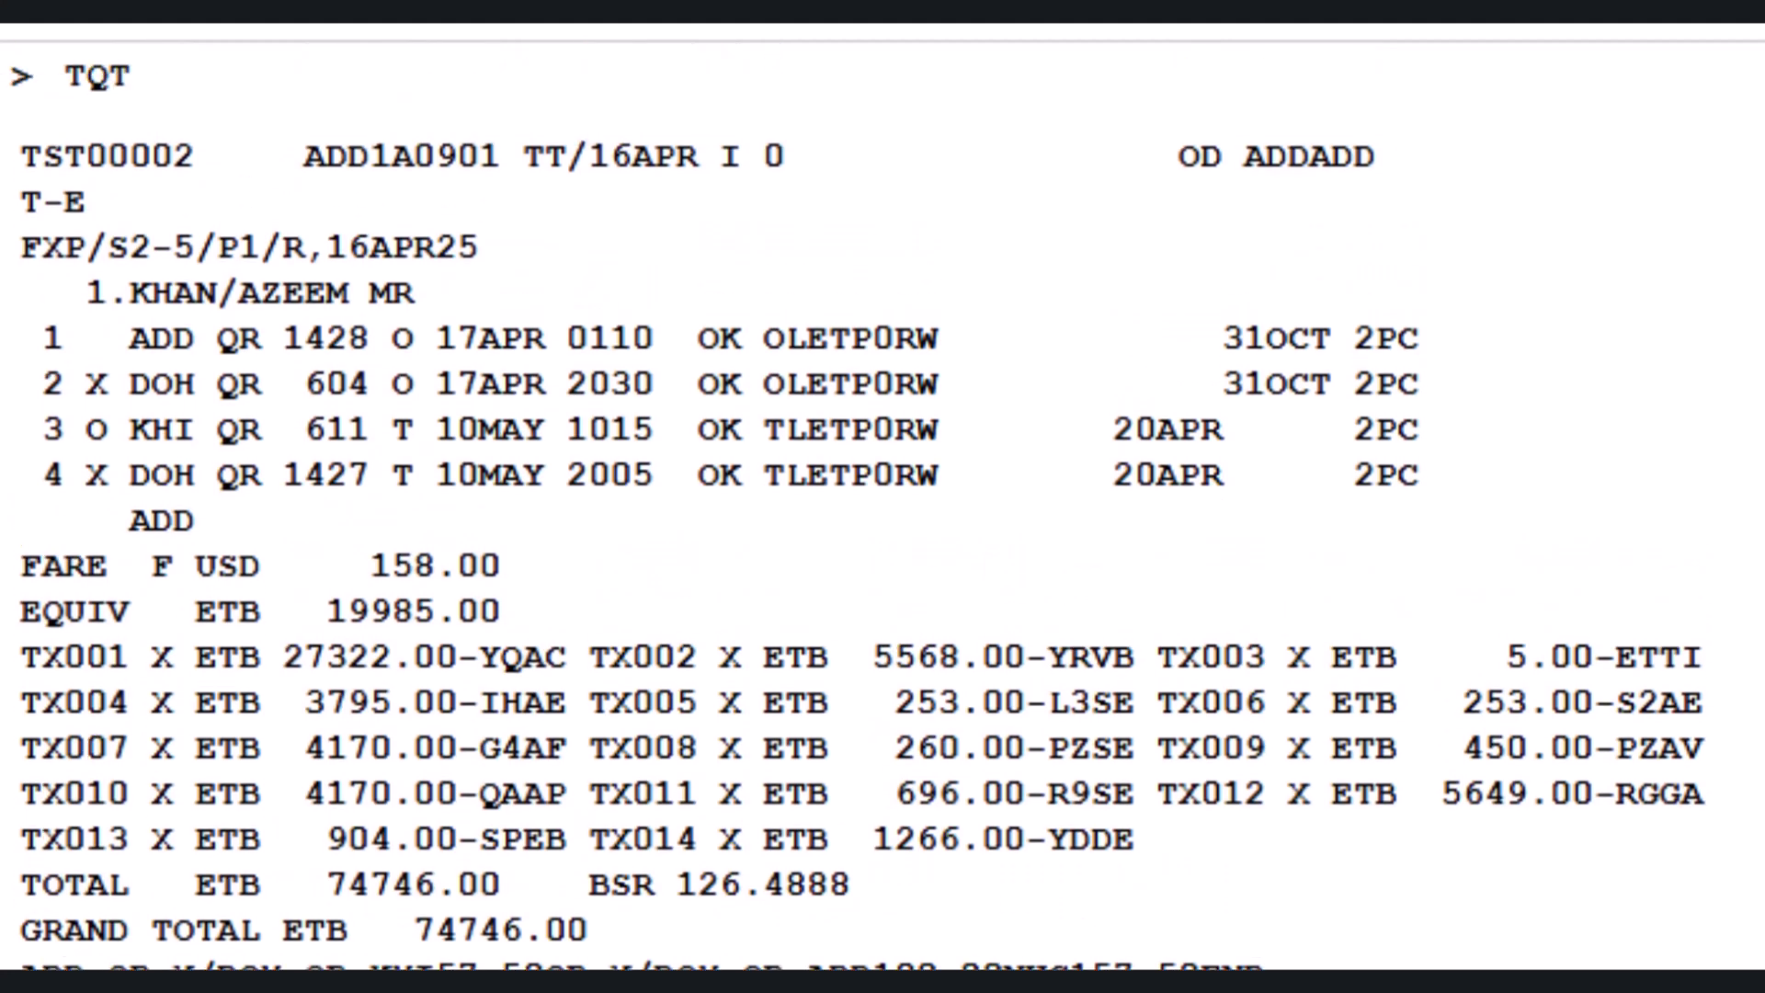
{"action": "scroll", "coordinate": [883, 496], "scroll_direction": "down", "scroll_amount": 2}
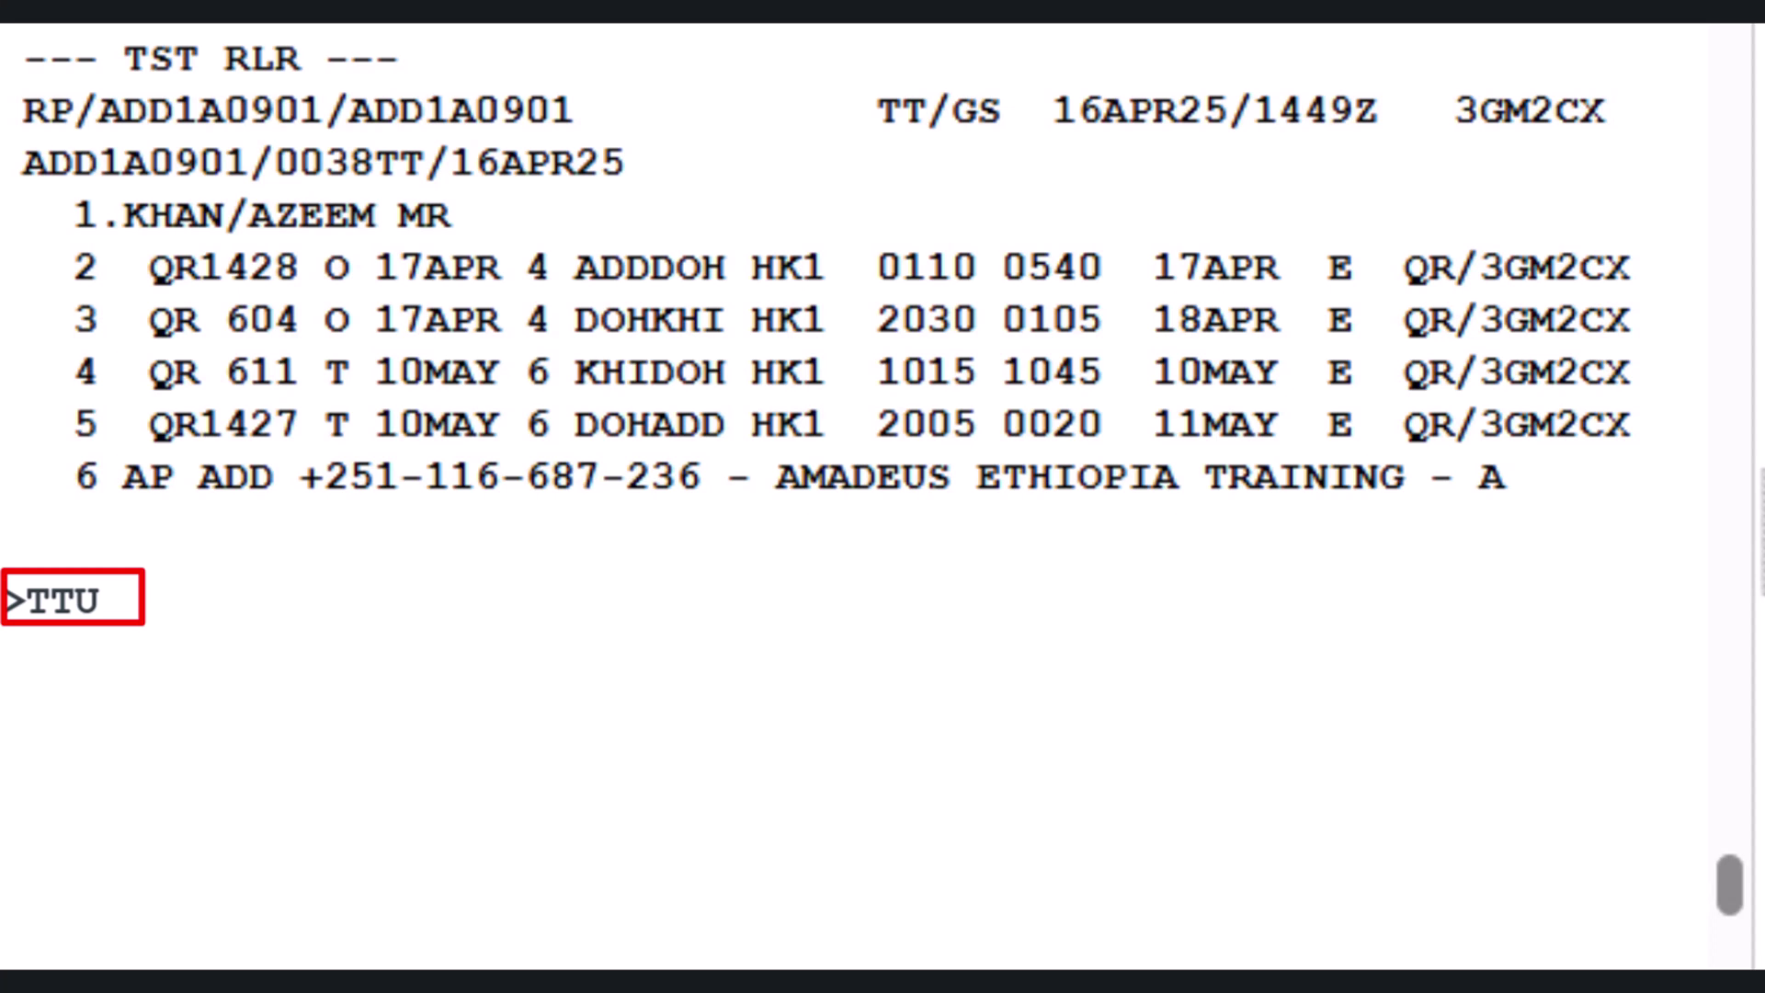
{"action": "type", "text": "/T2"}
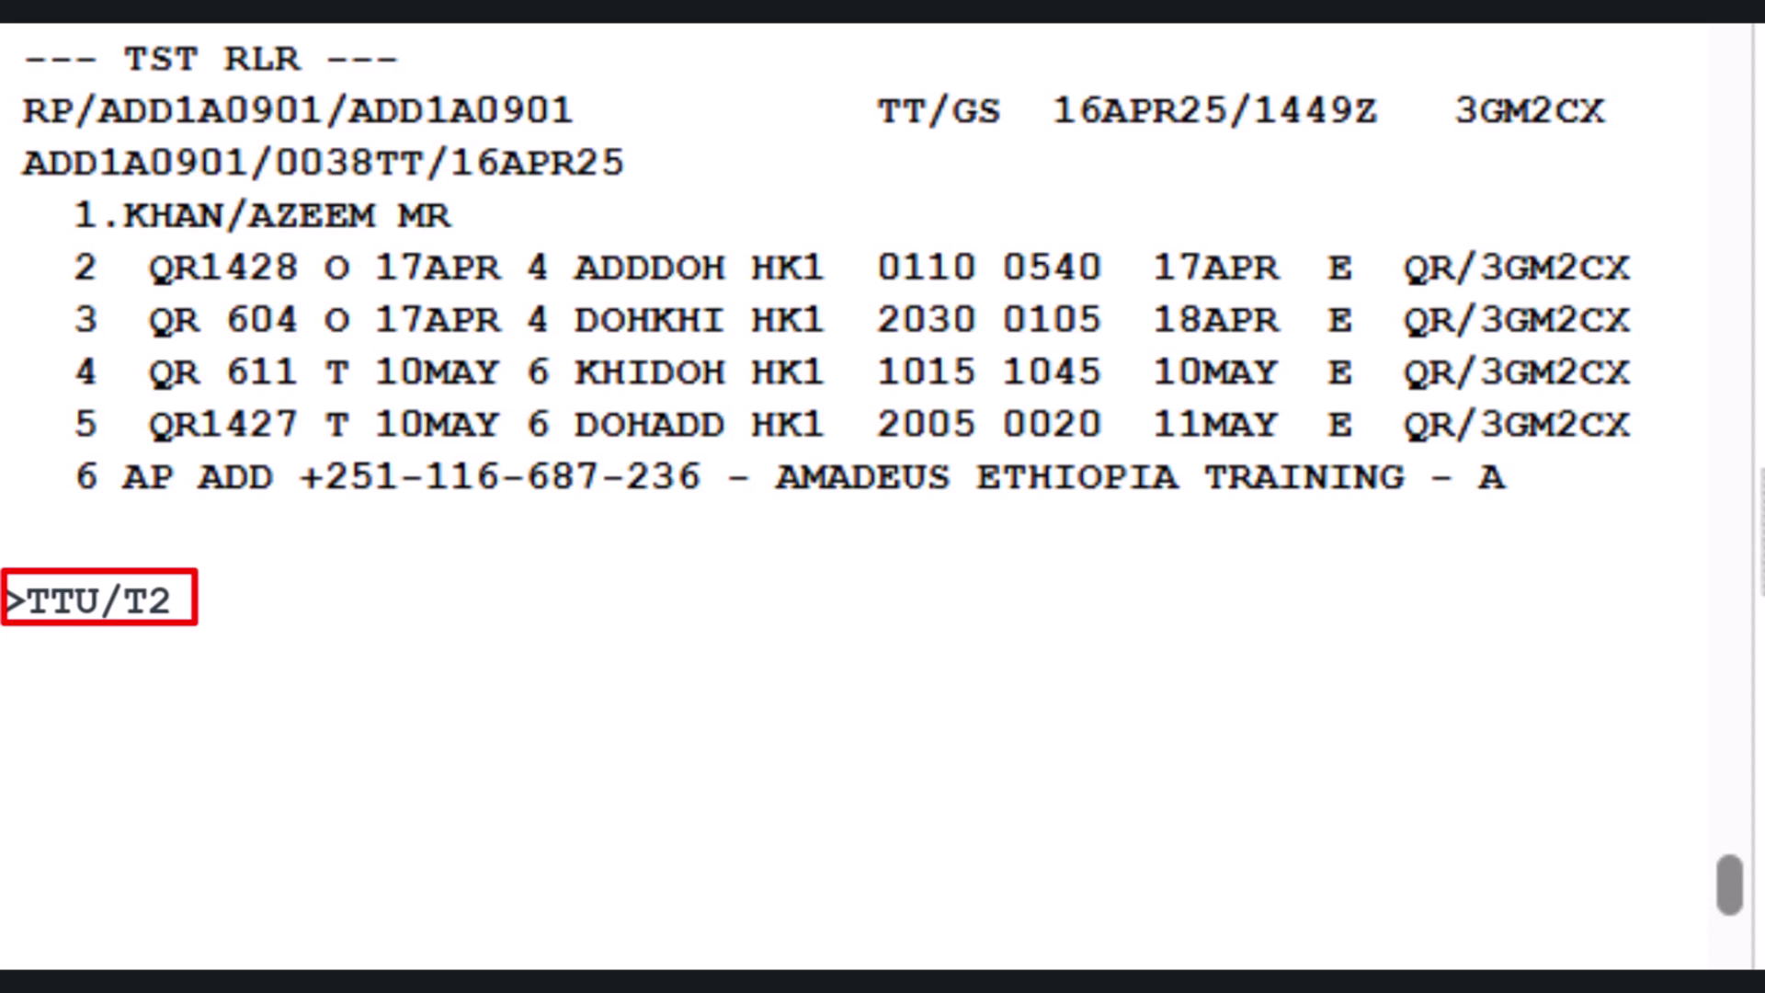
{"action": "type", "text": "/S"}
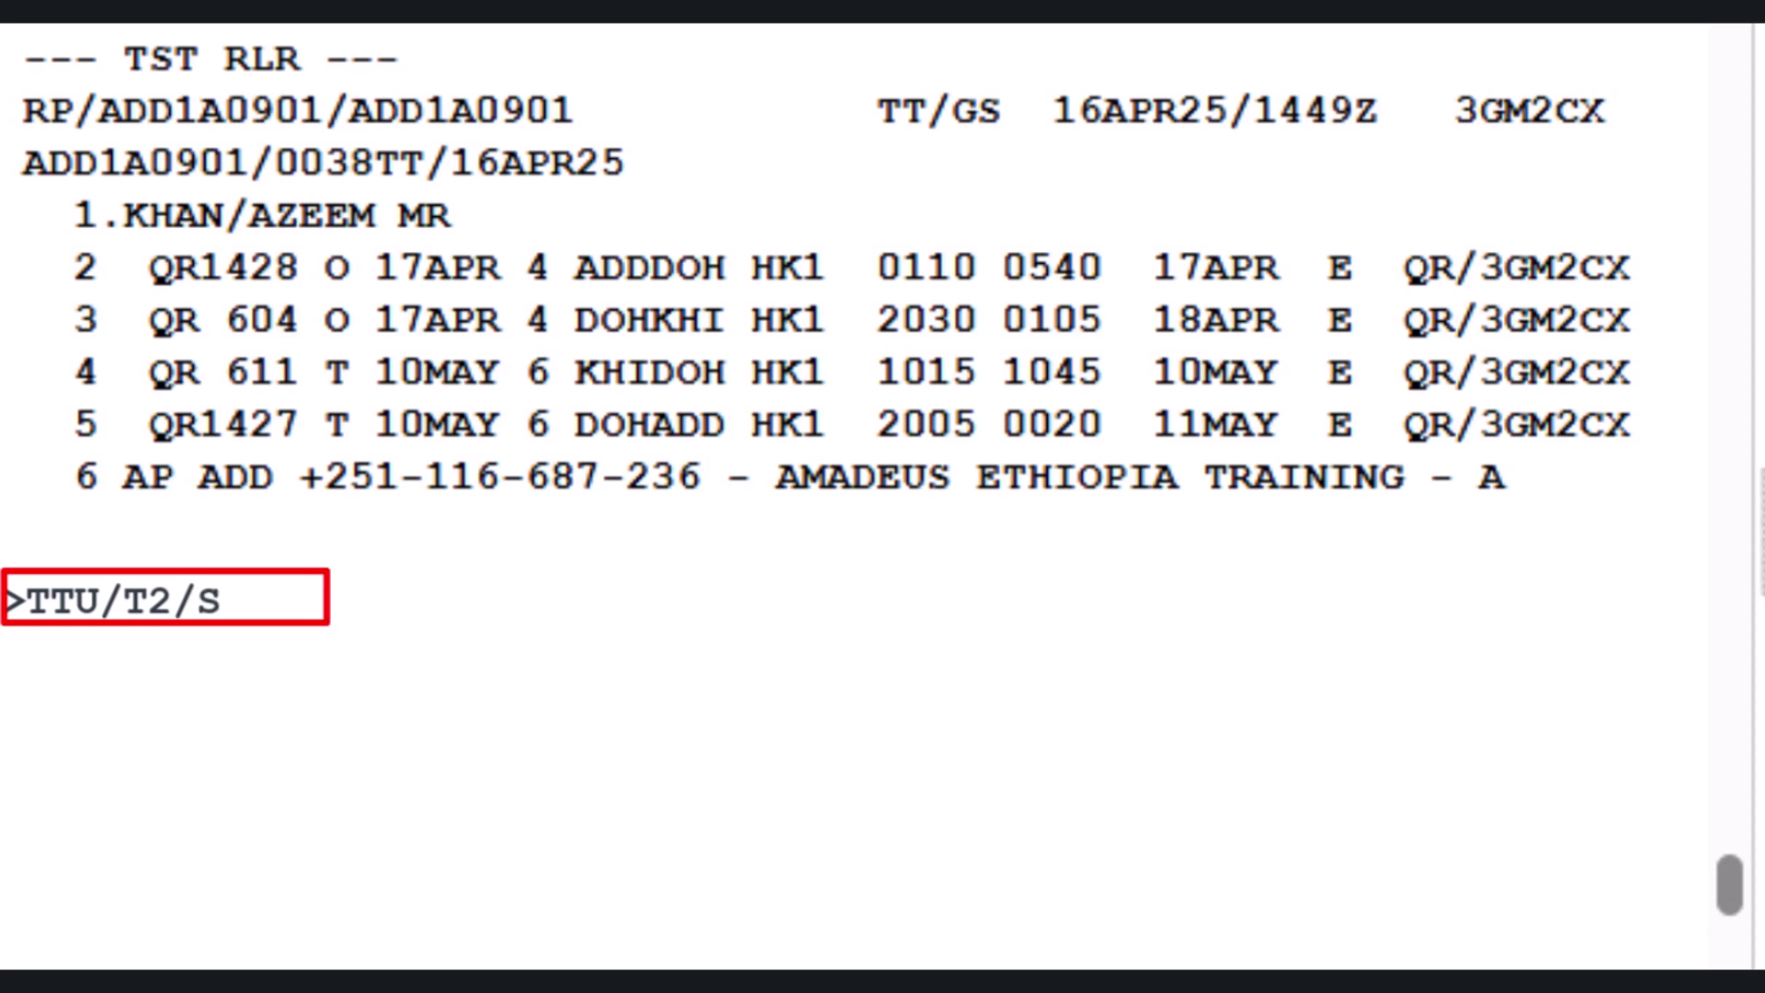
{"action": "type", "text": "4-5"}
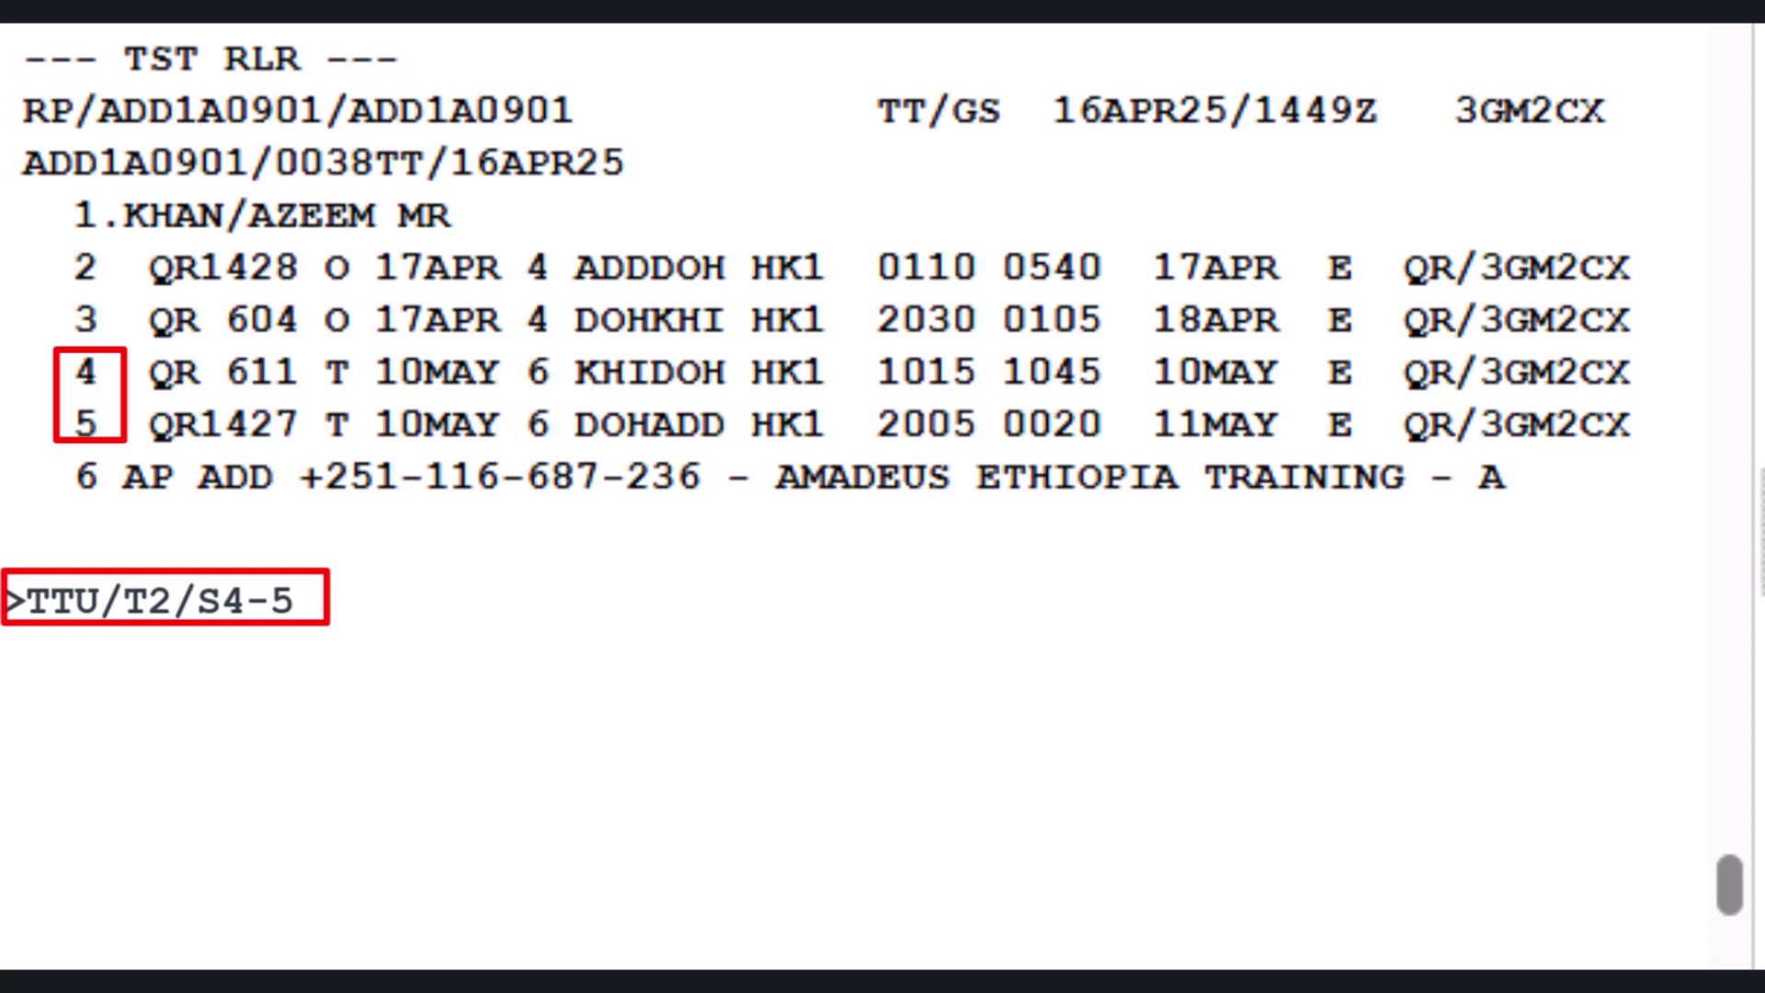
Step: Update TST 2 for segments 4–5 with TTU/T2/S4-5, confirmed UPDATE - OK
{"action": "key", "text": "Return"}
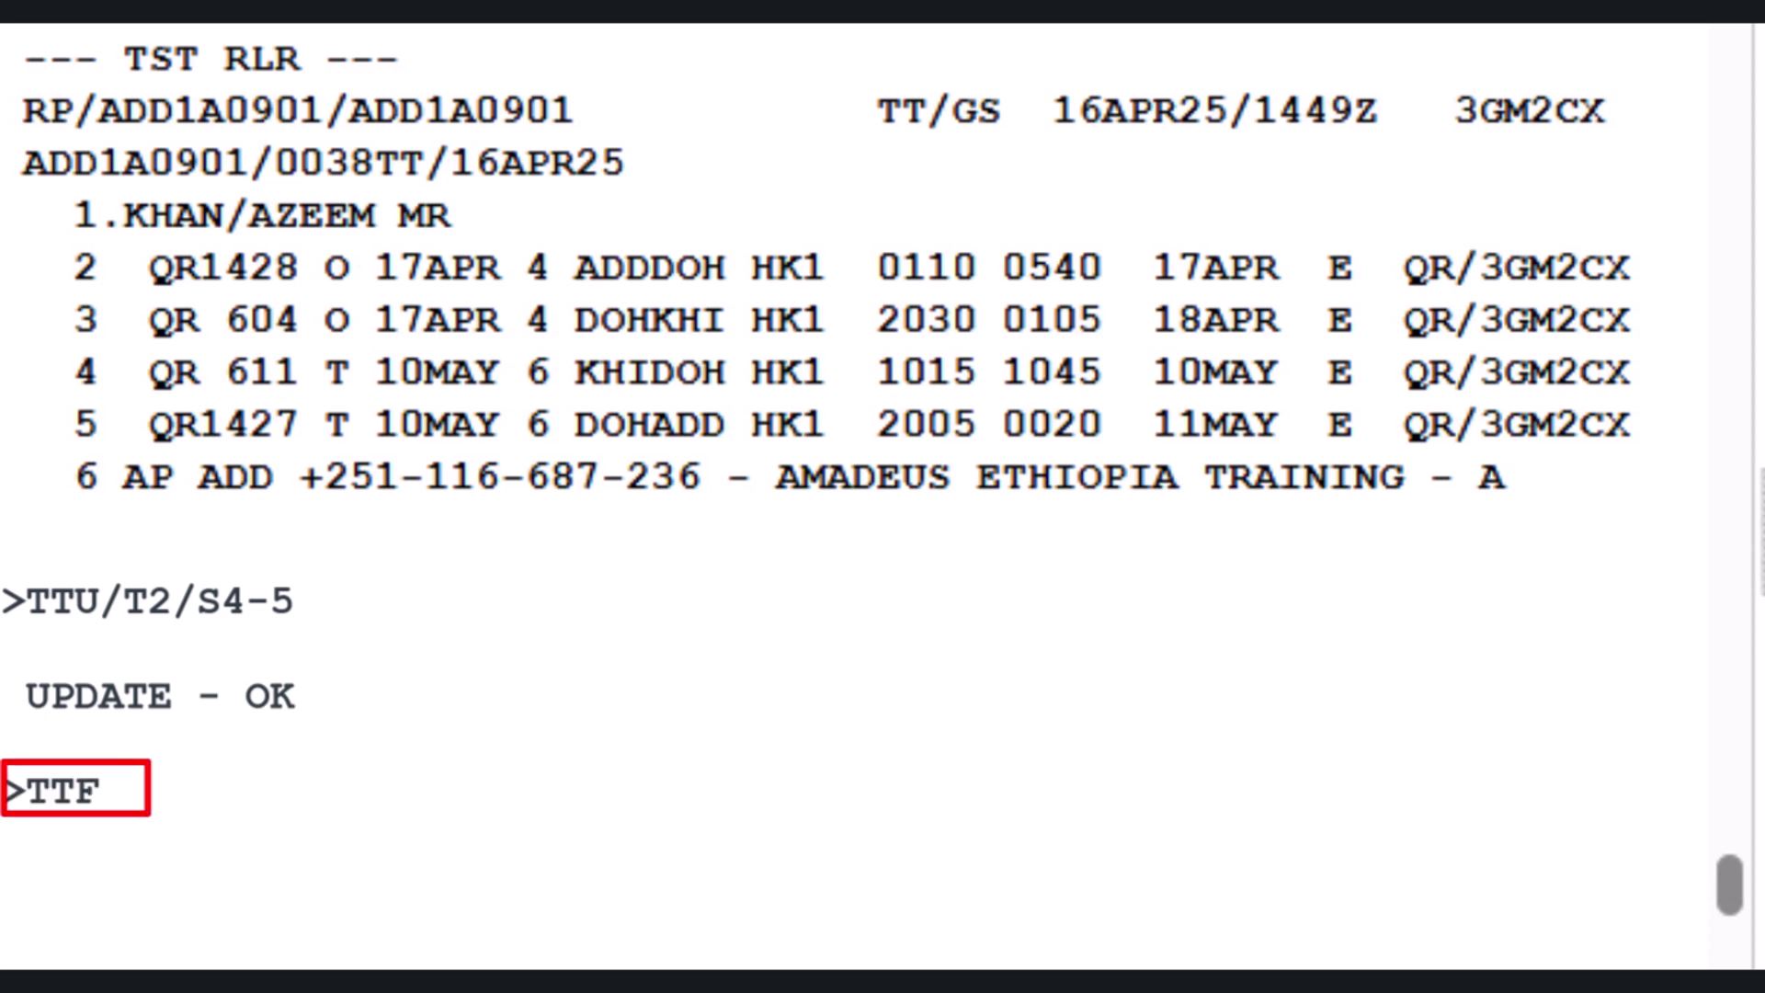
Step: Remove TST 2's flag, redisplay it, and set its origin-destination to ADDADD
{"action": "type", "text": "/"}
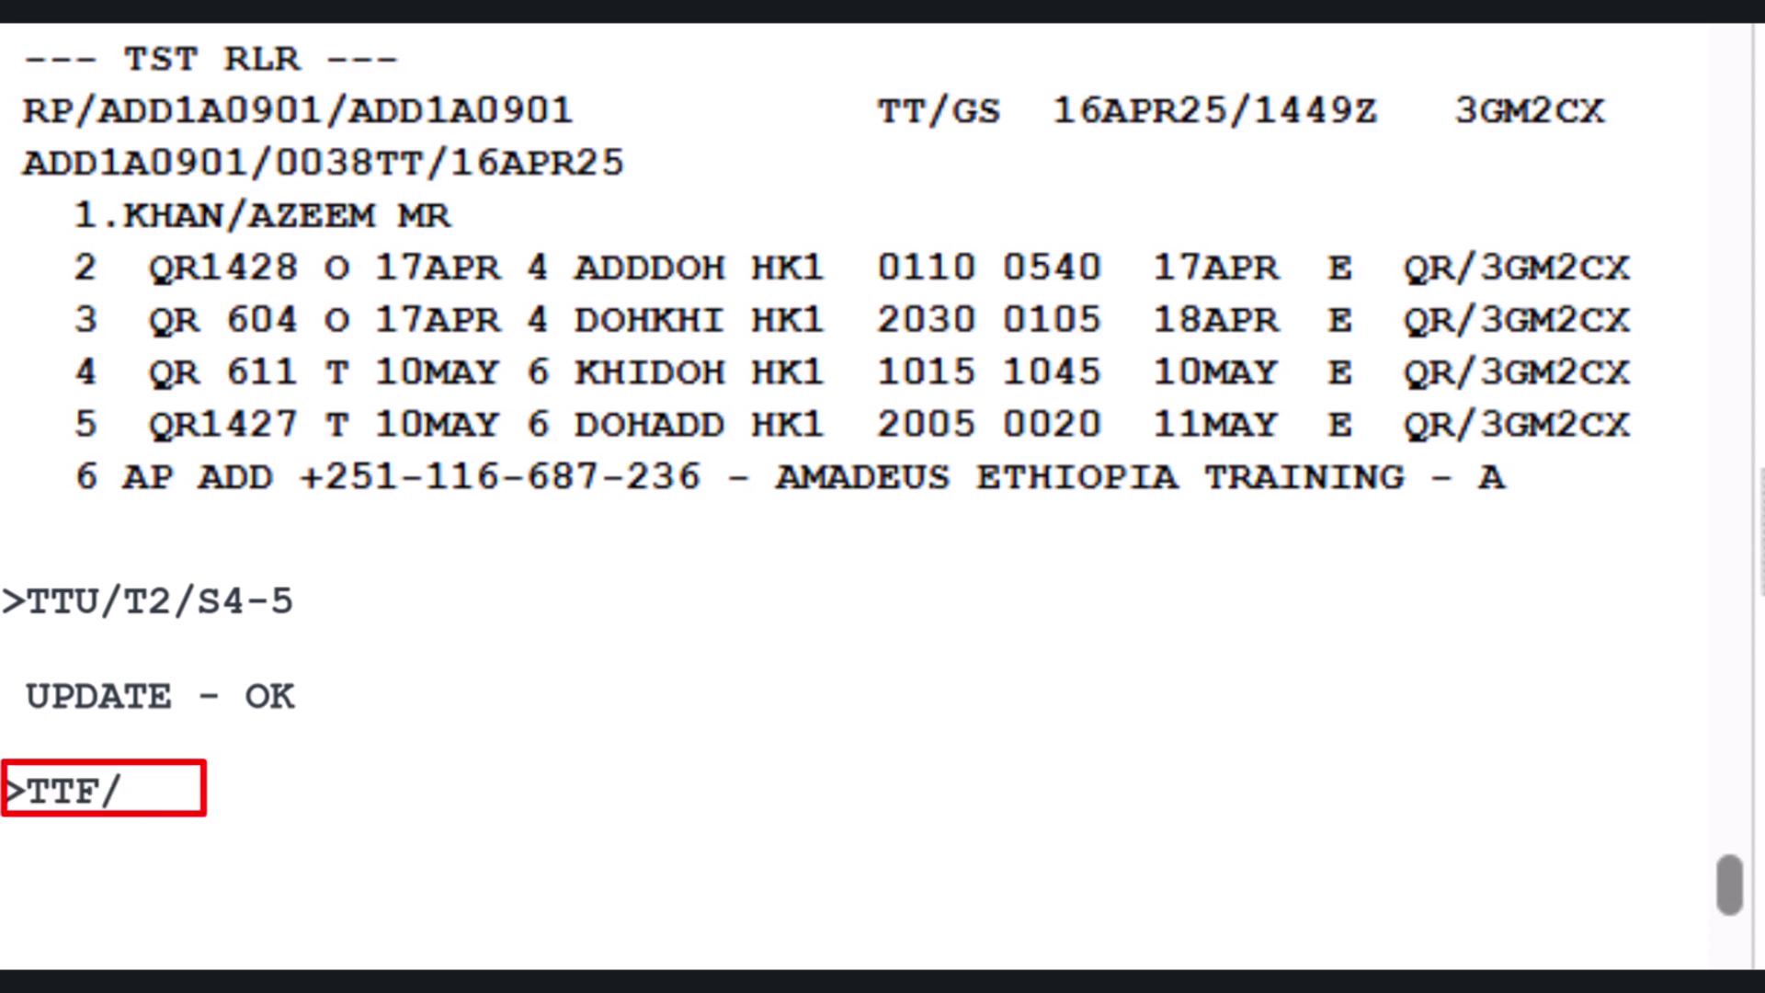
{"action": "type", "text": "T2"}
{"action": "key", "text": "Return"}
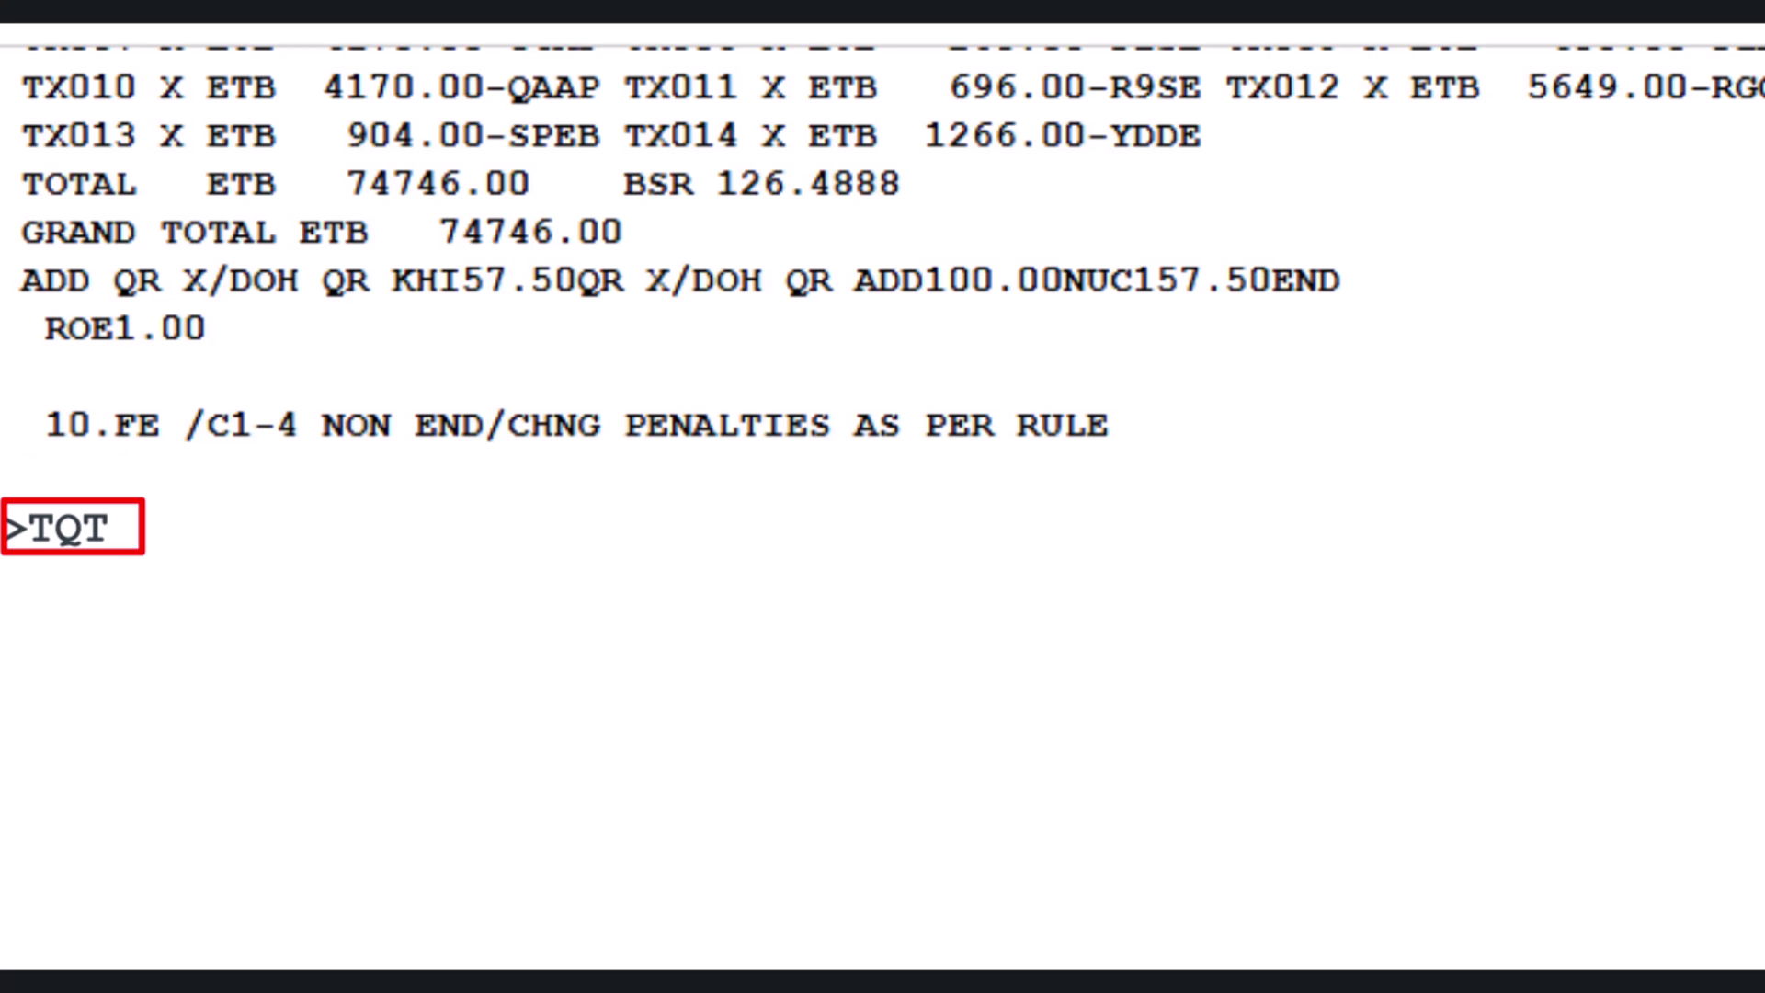
{"action": "type", "text": "/T2"}
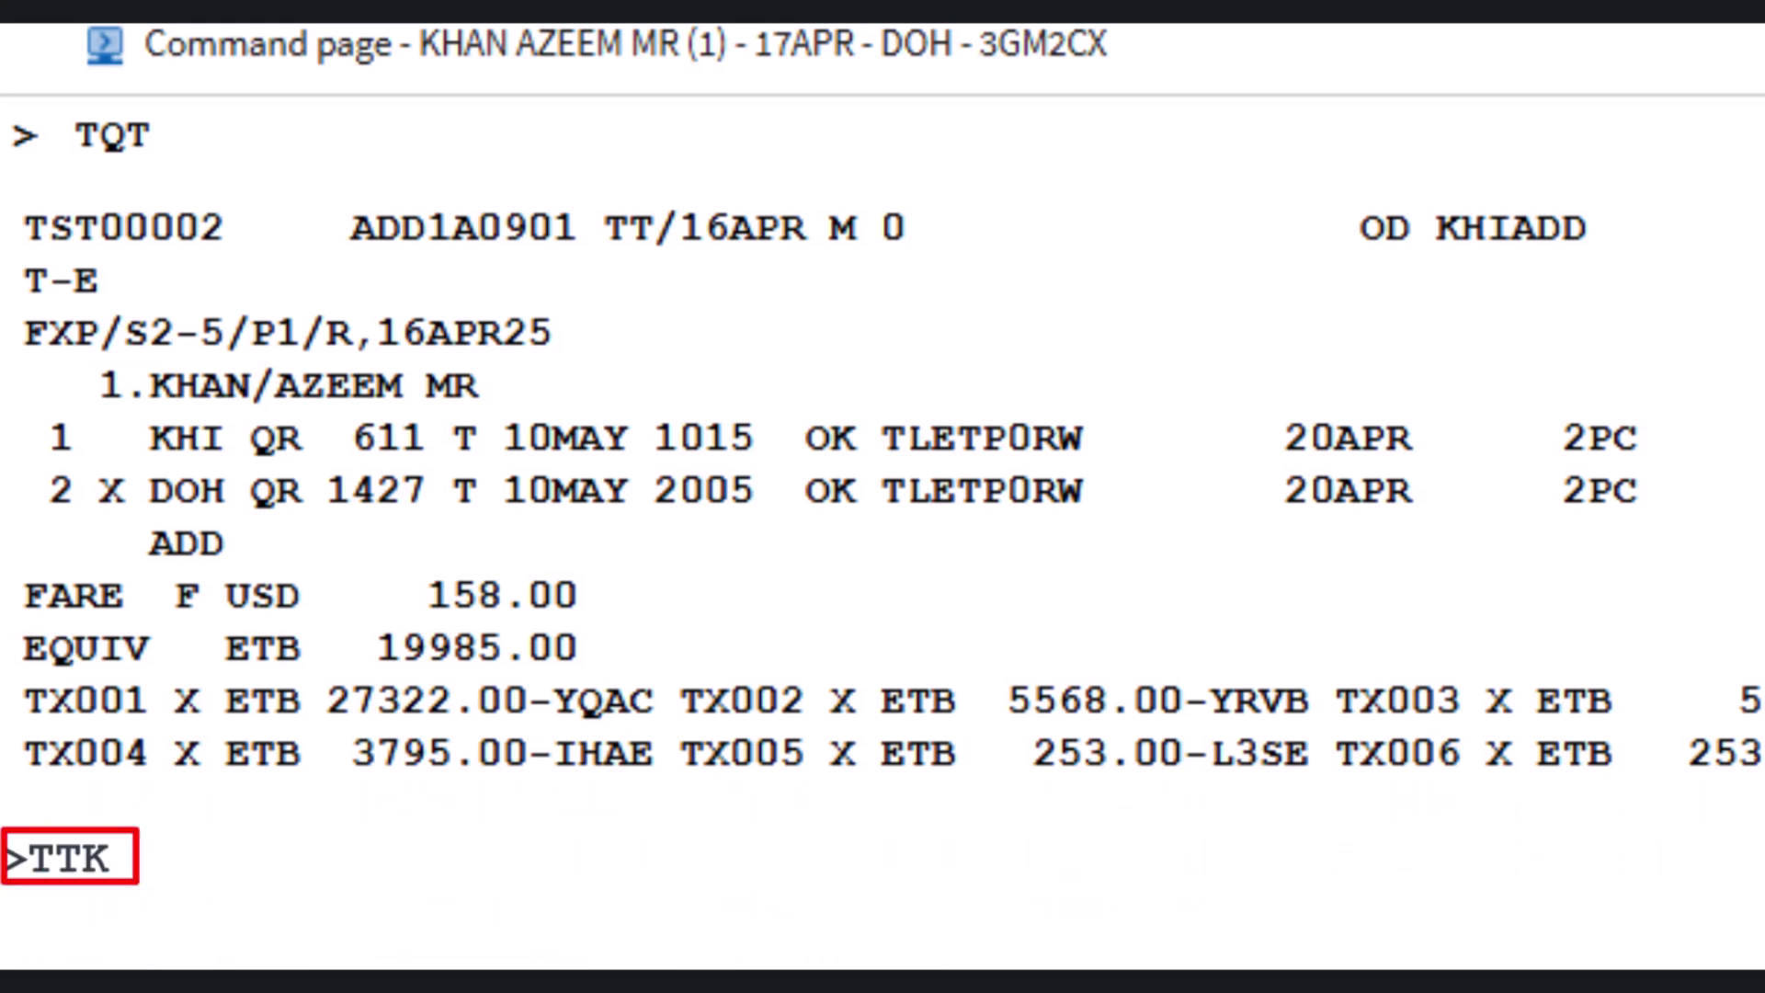
{"action": "type", "text": "/T2"}
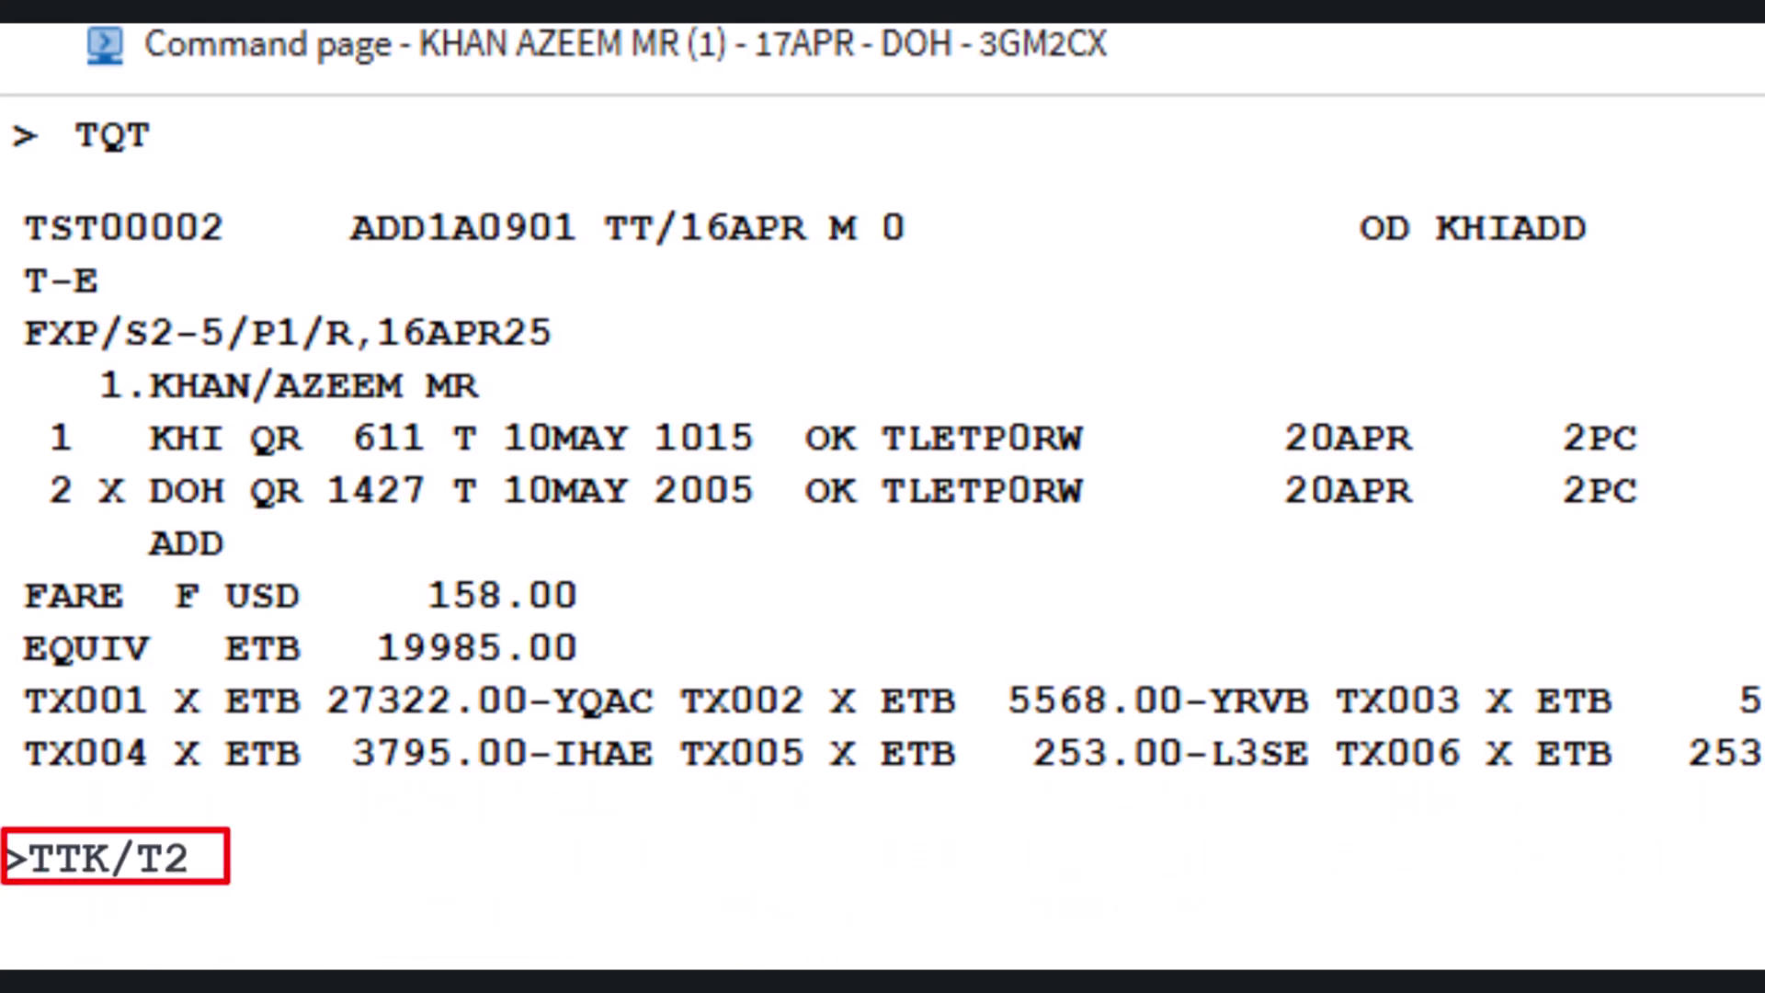
{"action": "type", "text": "/D"}
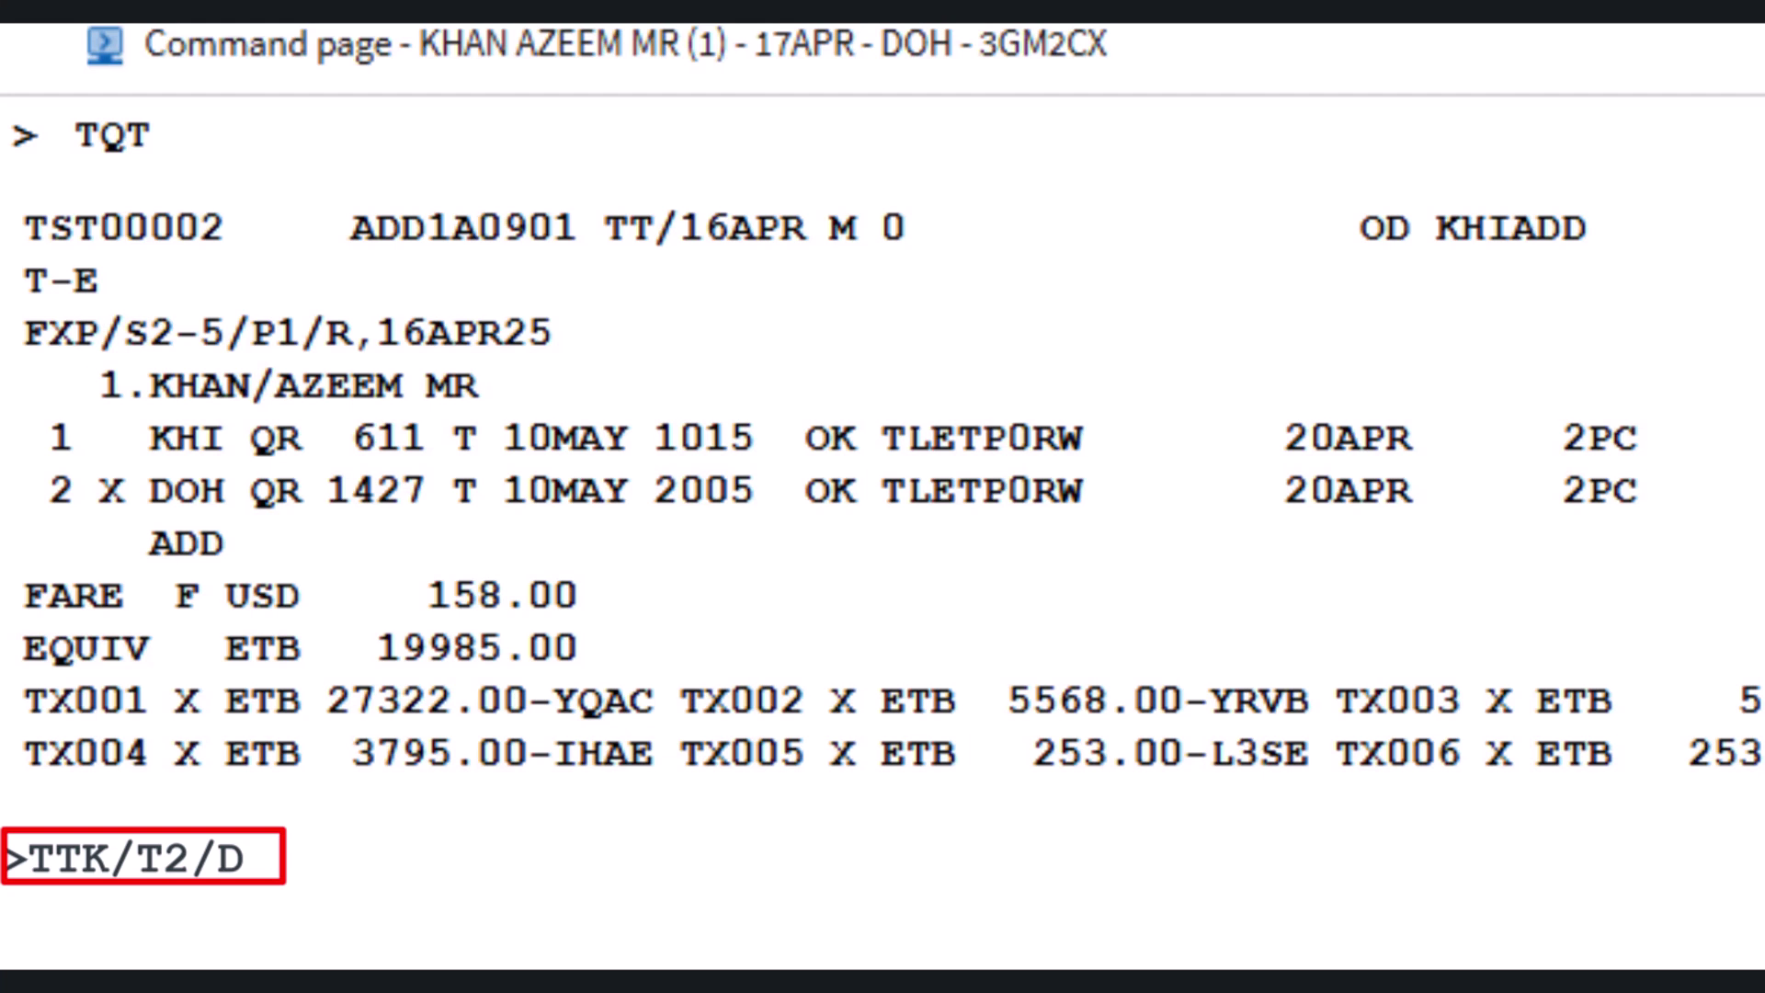
{"action": "type", "text": "ADD"}
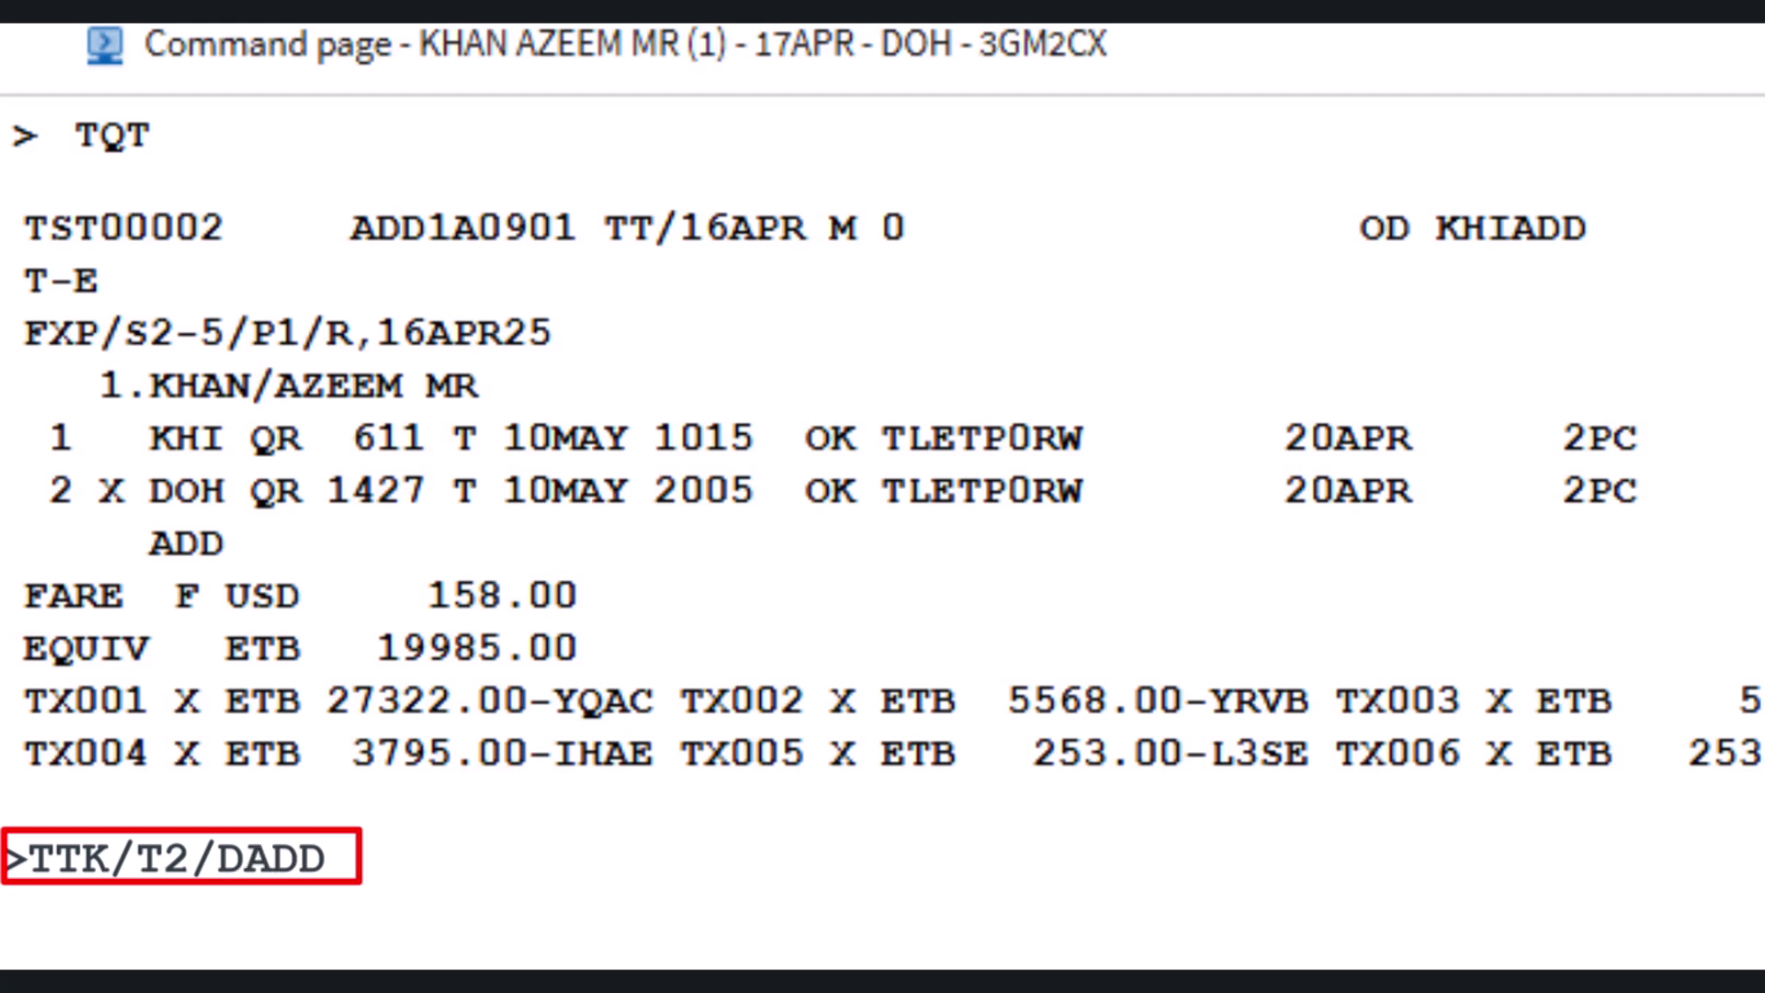
{"action": "type", "text": "ADD"}
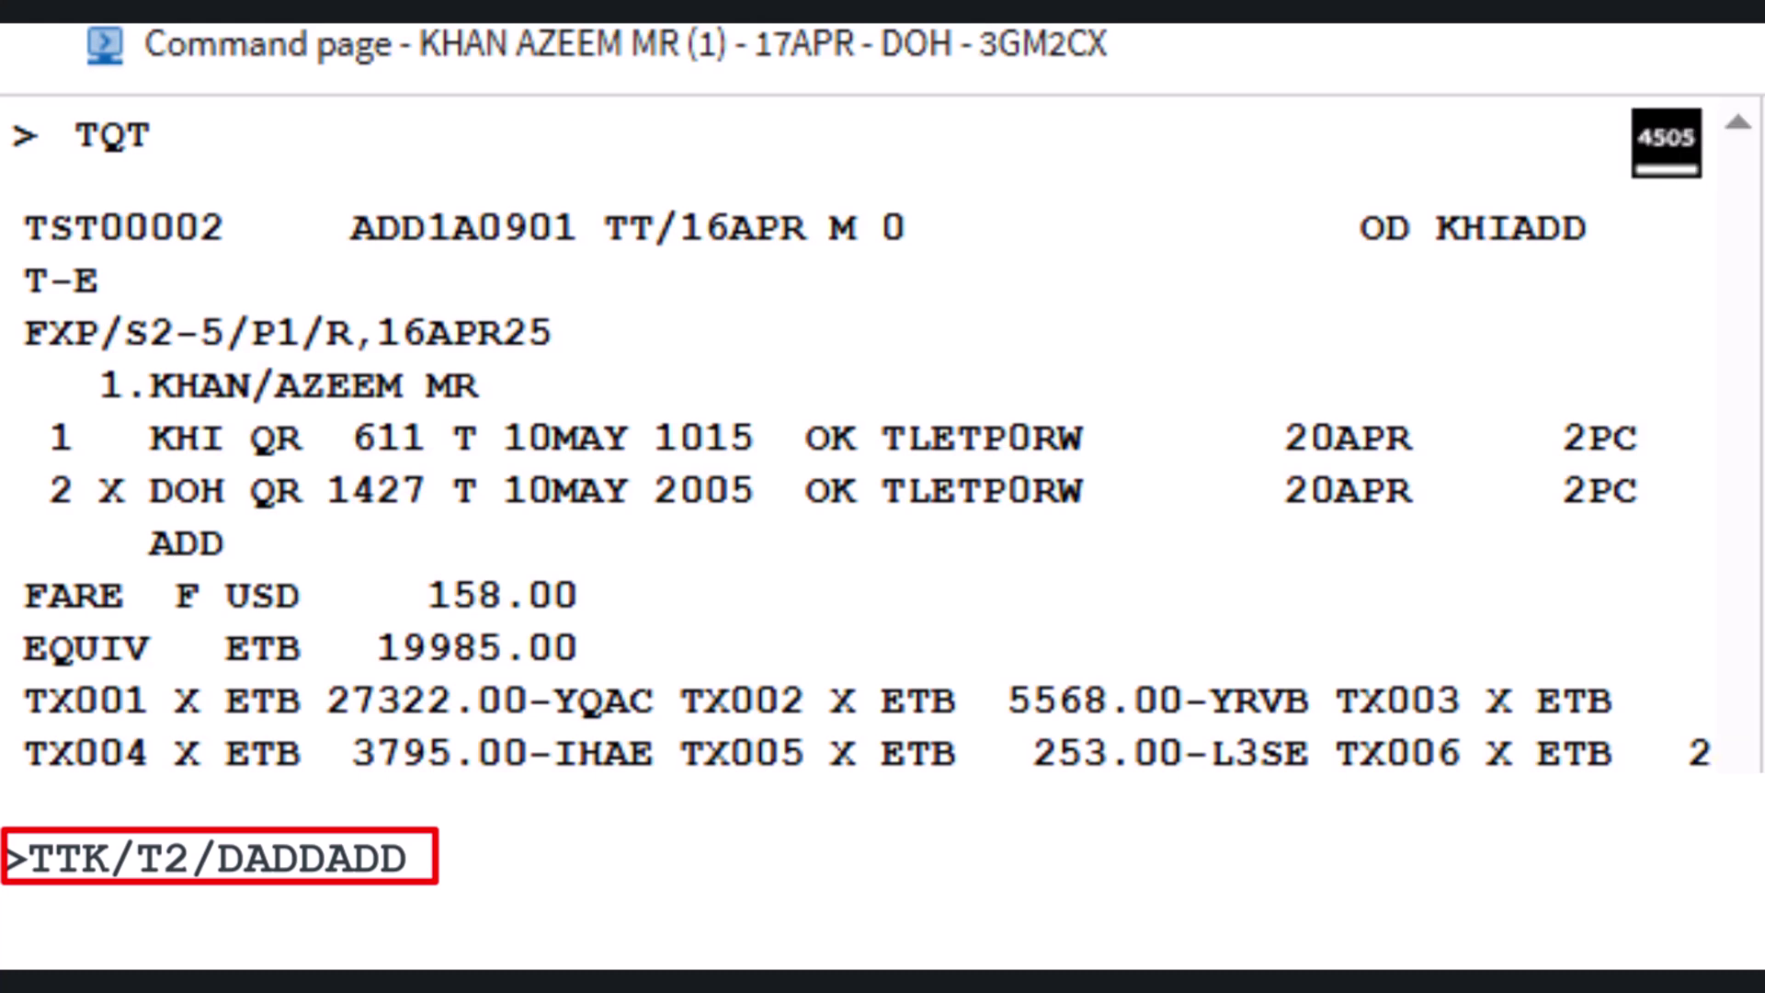
{"action": "key", "text": "Return"}
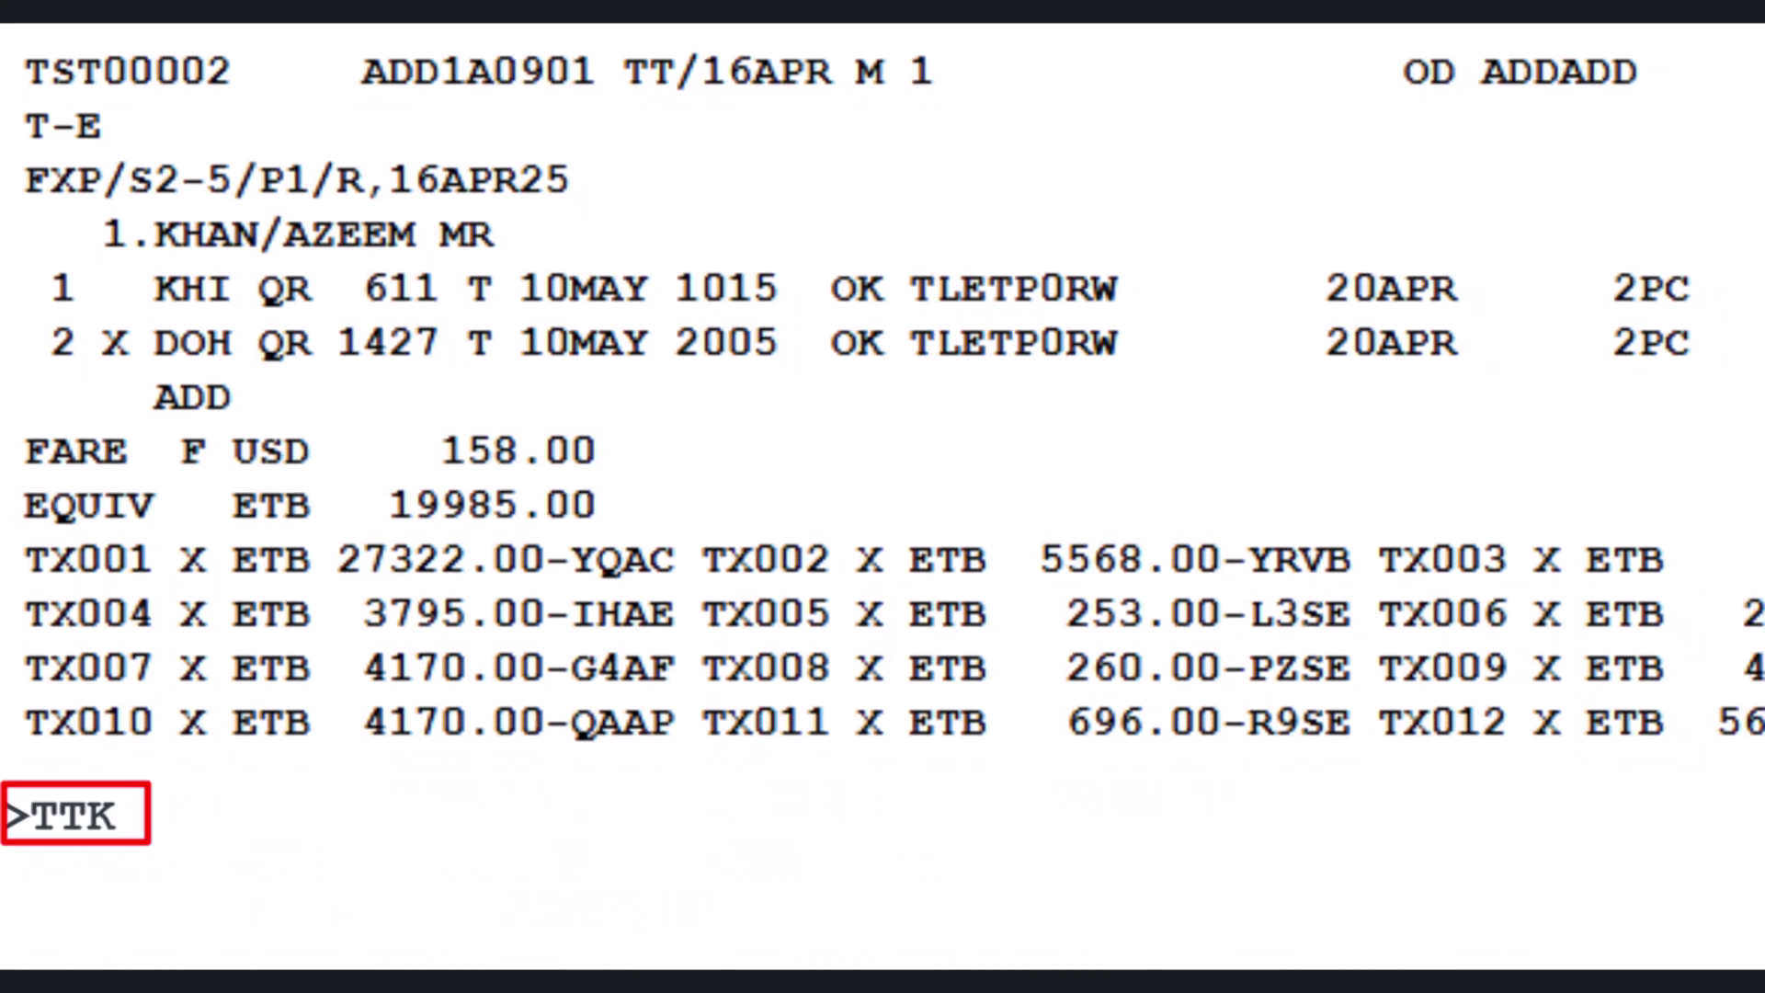
Step: Set validity dates 20APR–17APR on TST 2 fare lines 1 and 2
{"action": "type", "text": "/T2"}
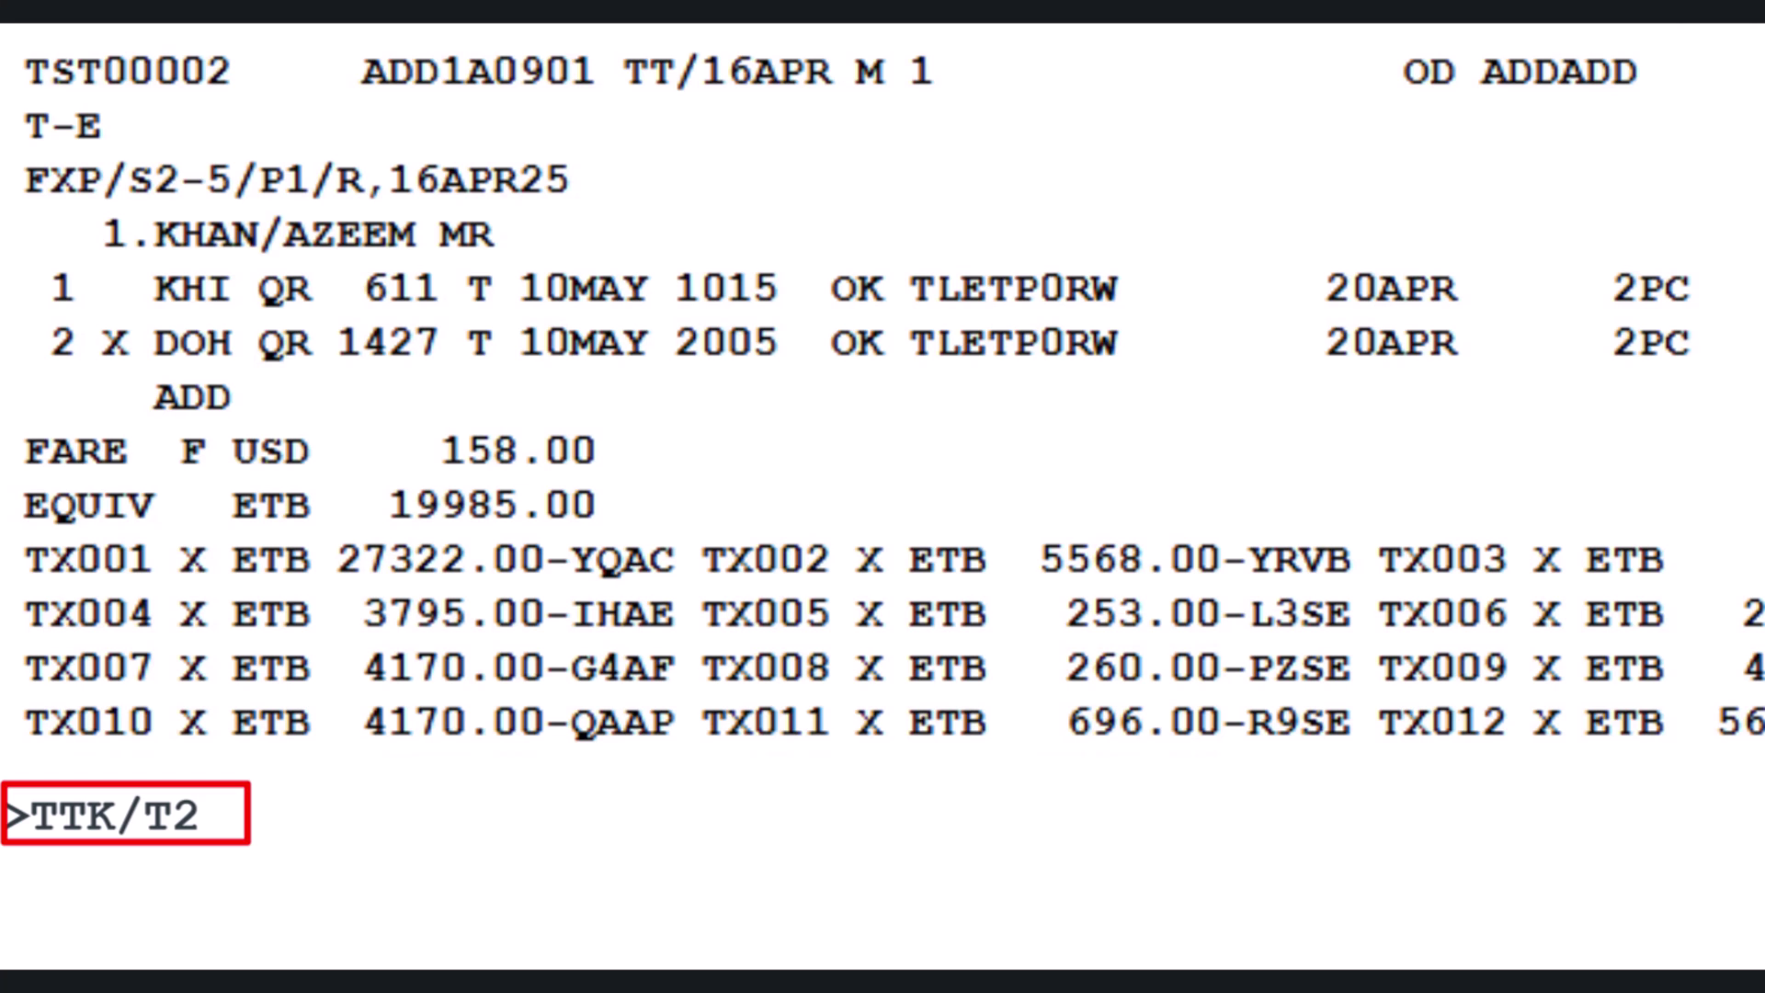
{"action": "type", "text": "/L1"}
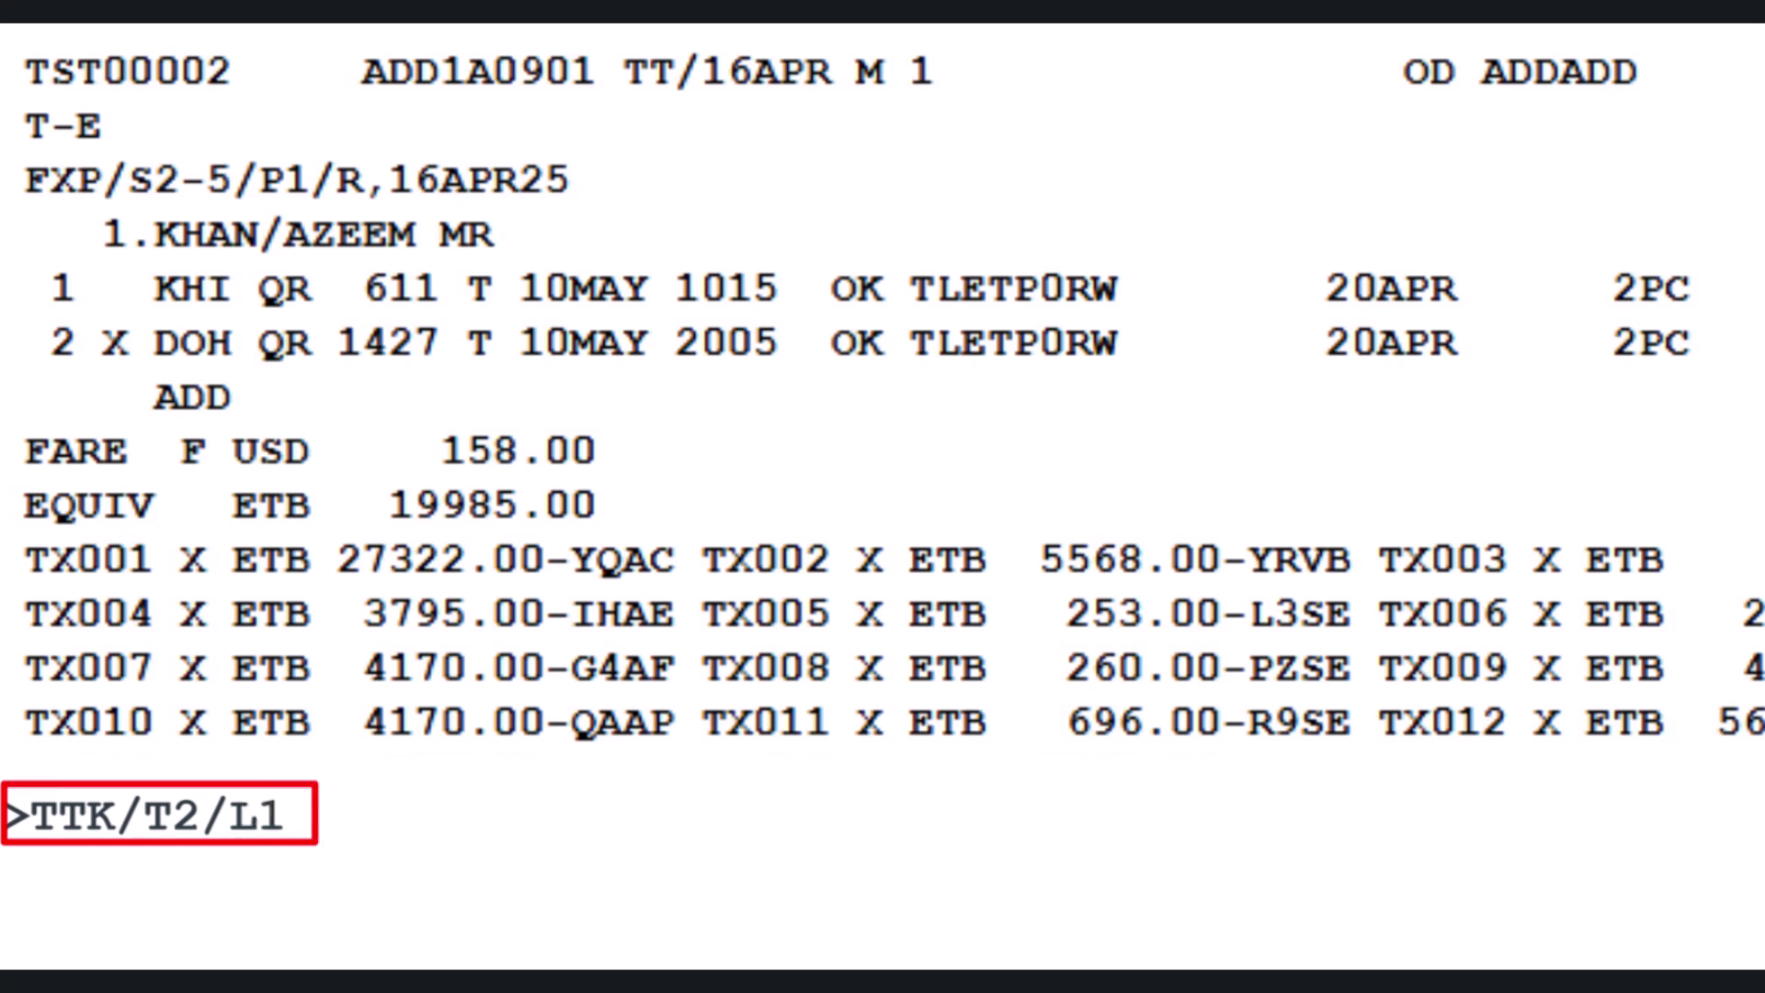
{"action": "type", "text": "/V"}
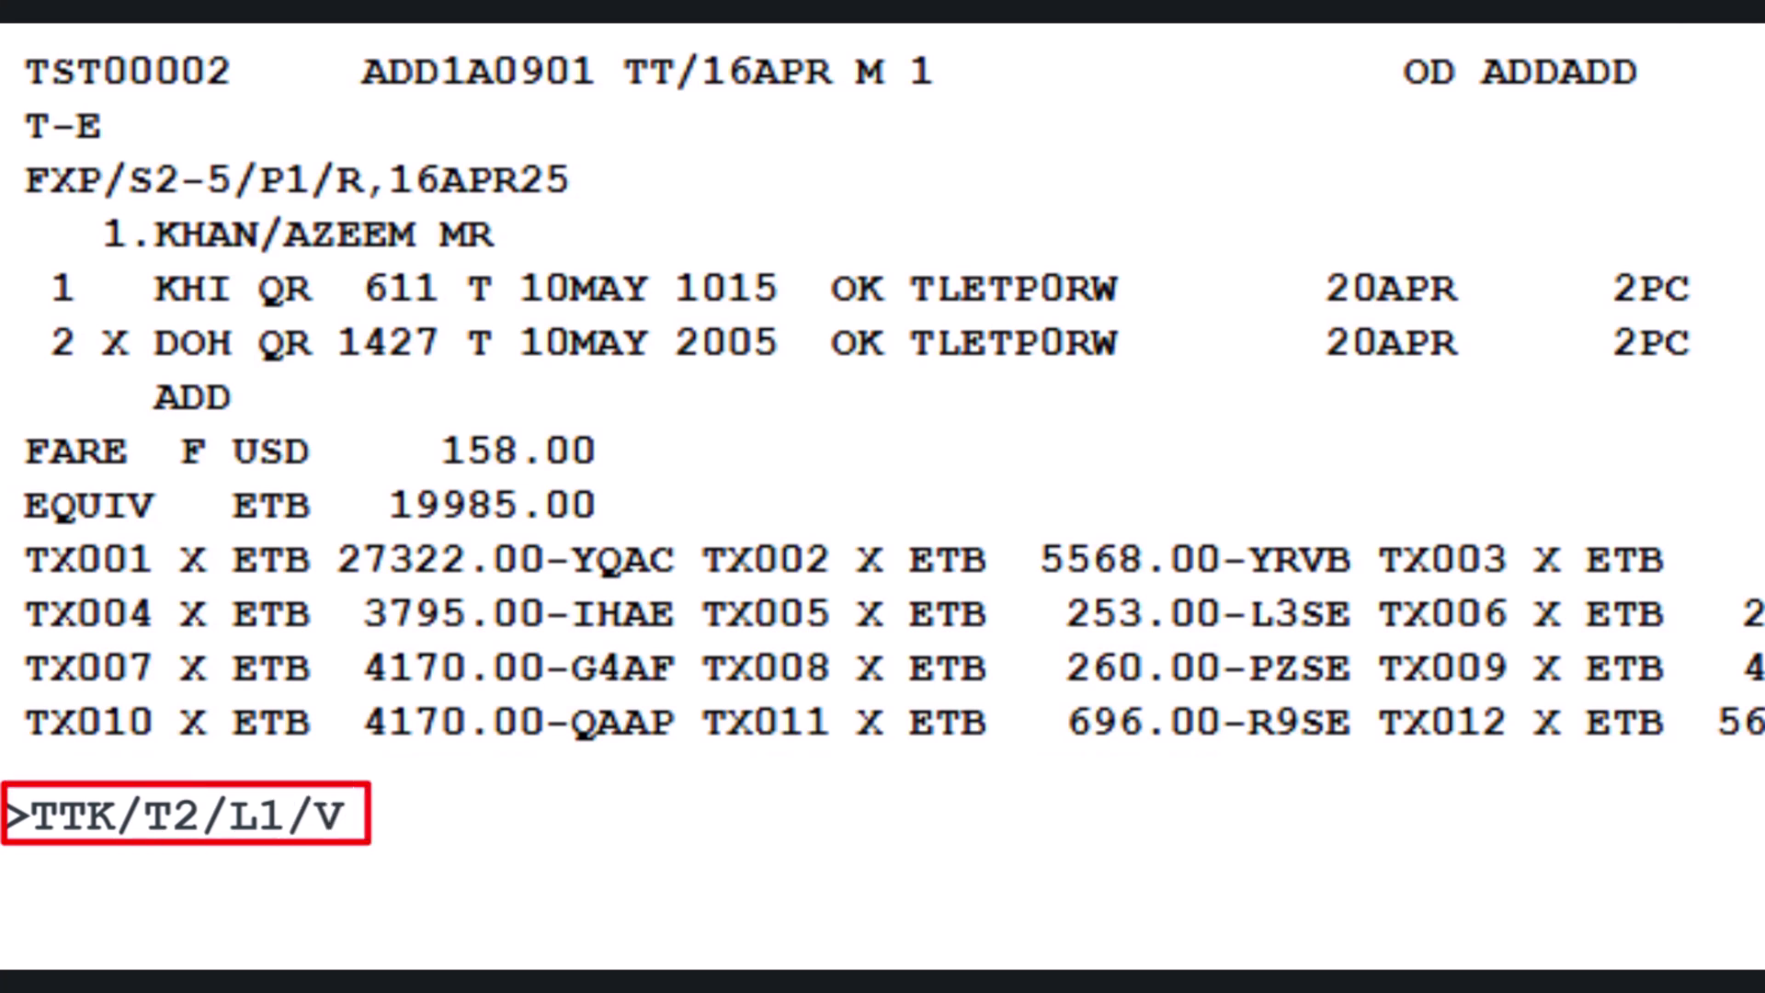
{"action": "type", "text": "20APR"}
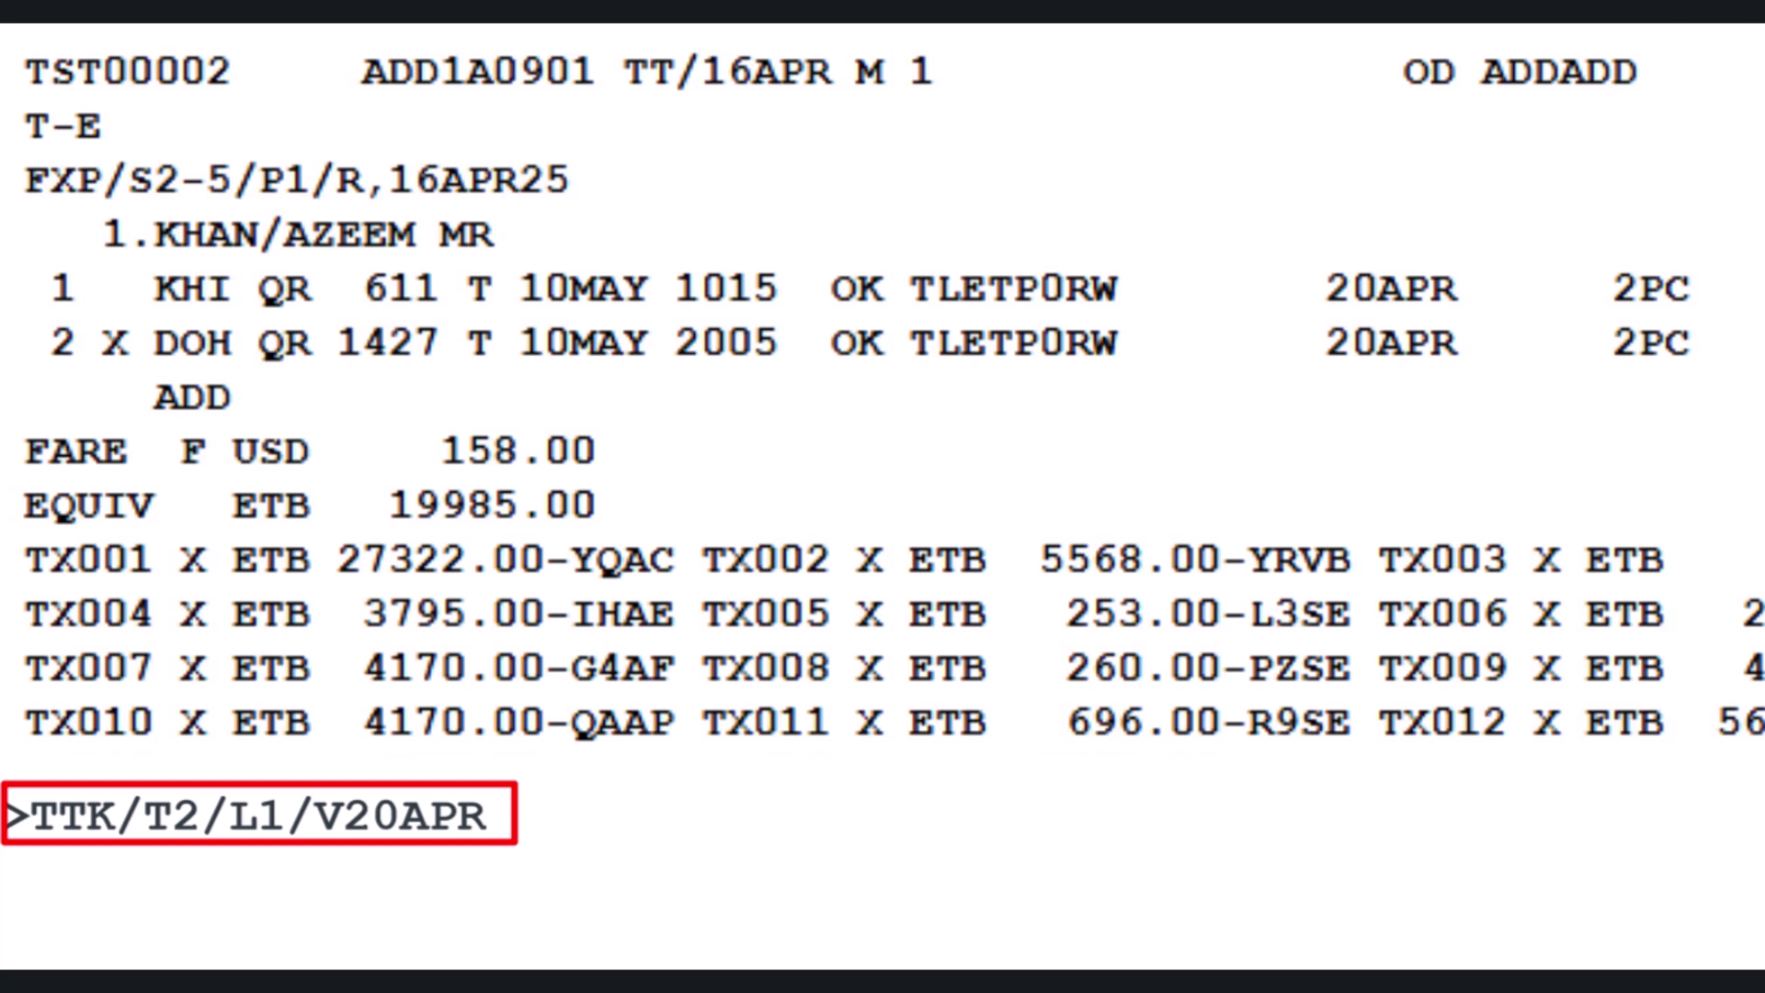
{"action": "type", "text": "17APR"}
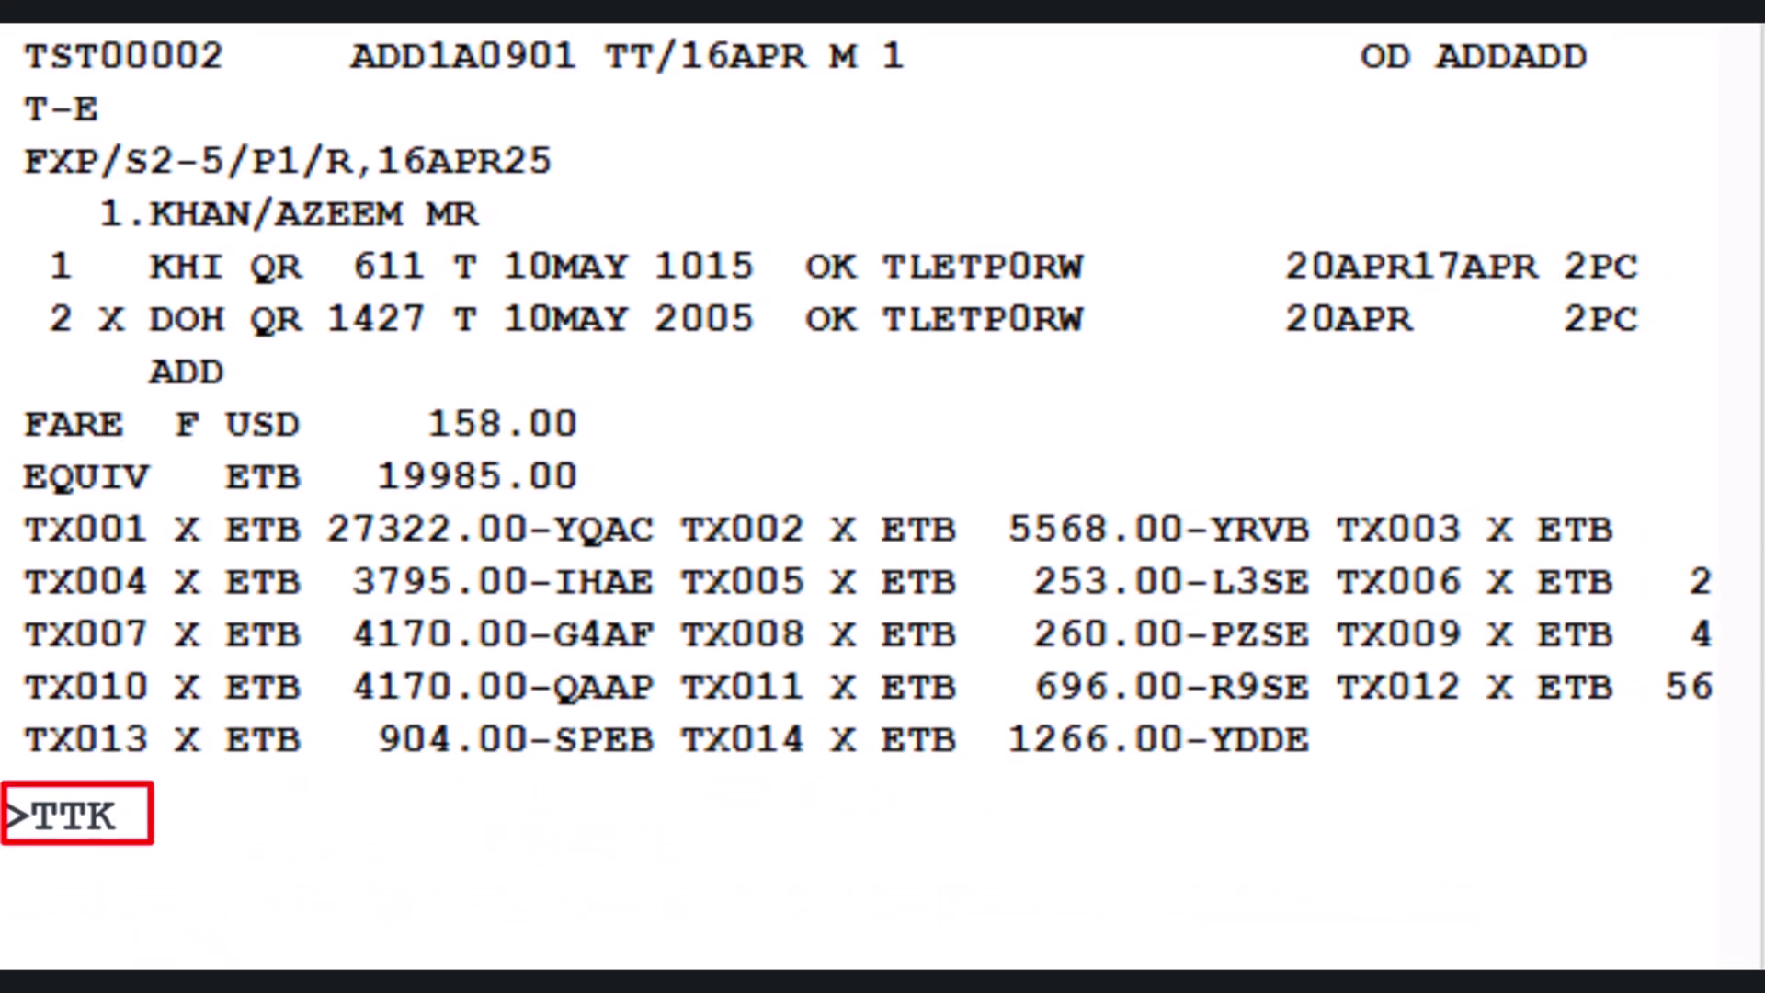
{"action": "type", "text": "/T2"}
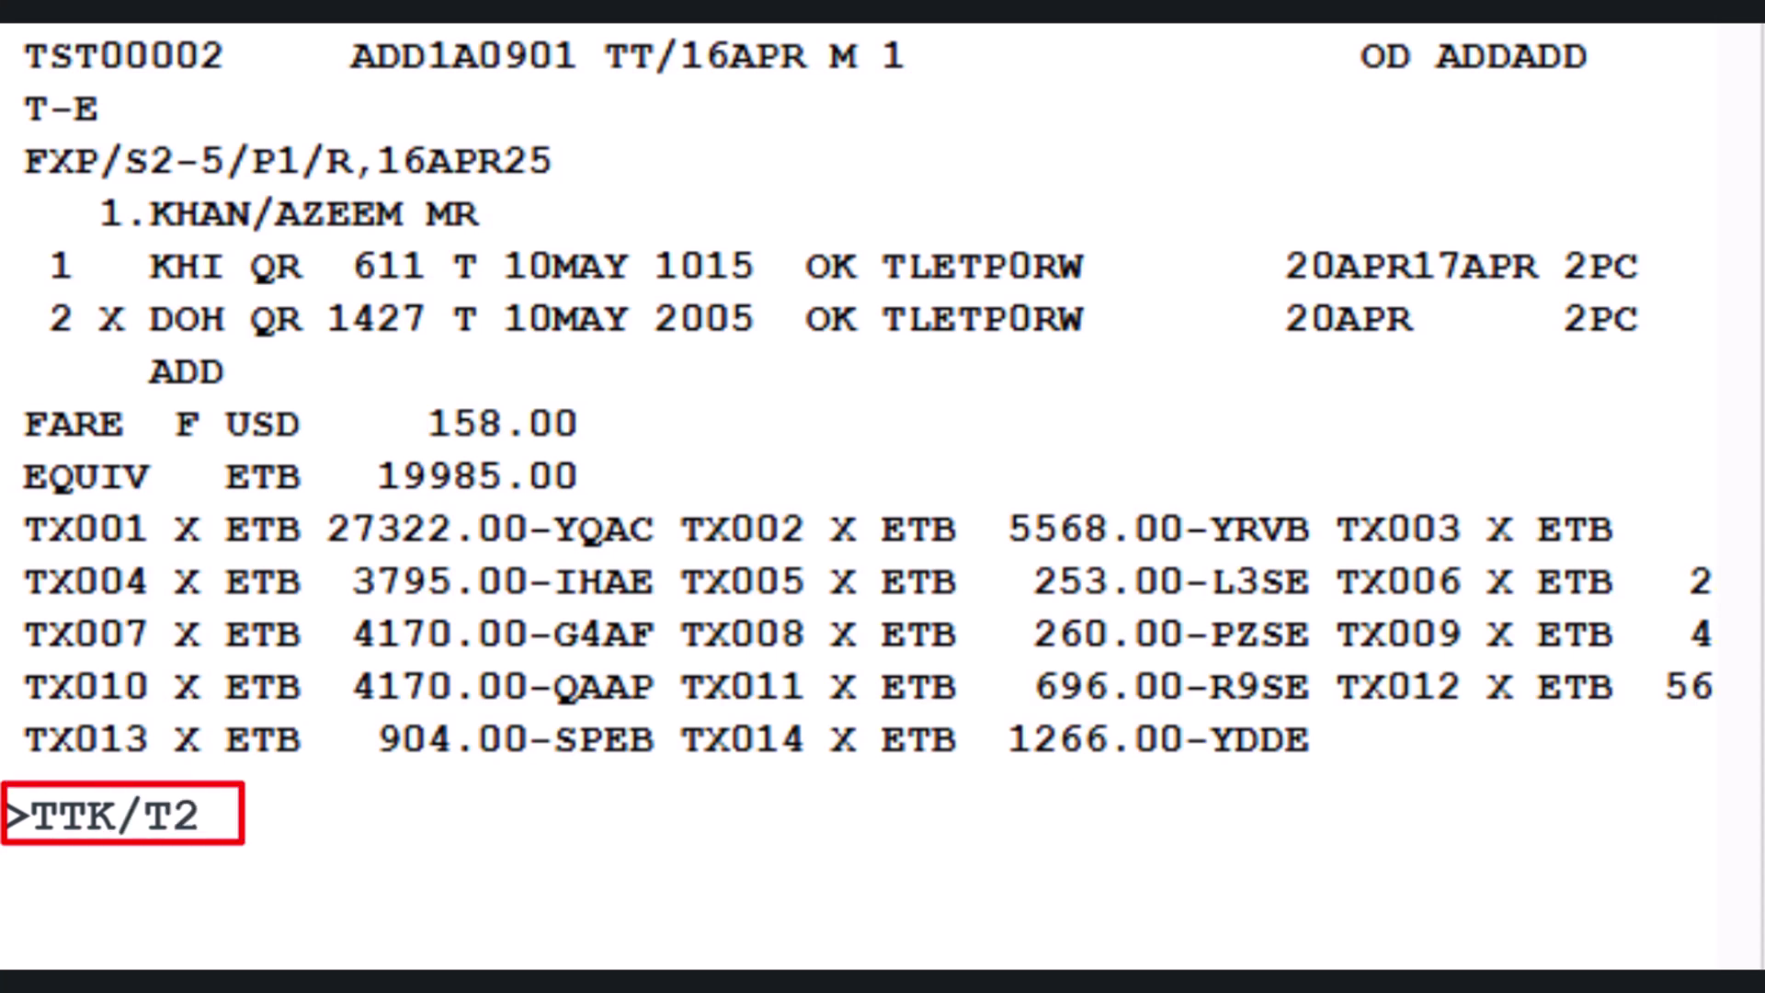
{"action": "type", "text": "/L2"}
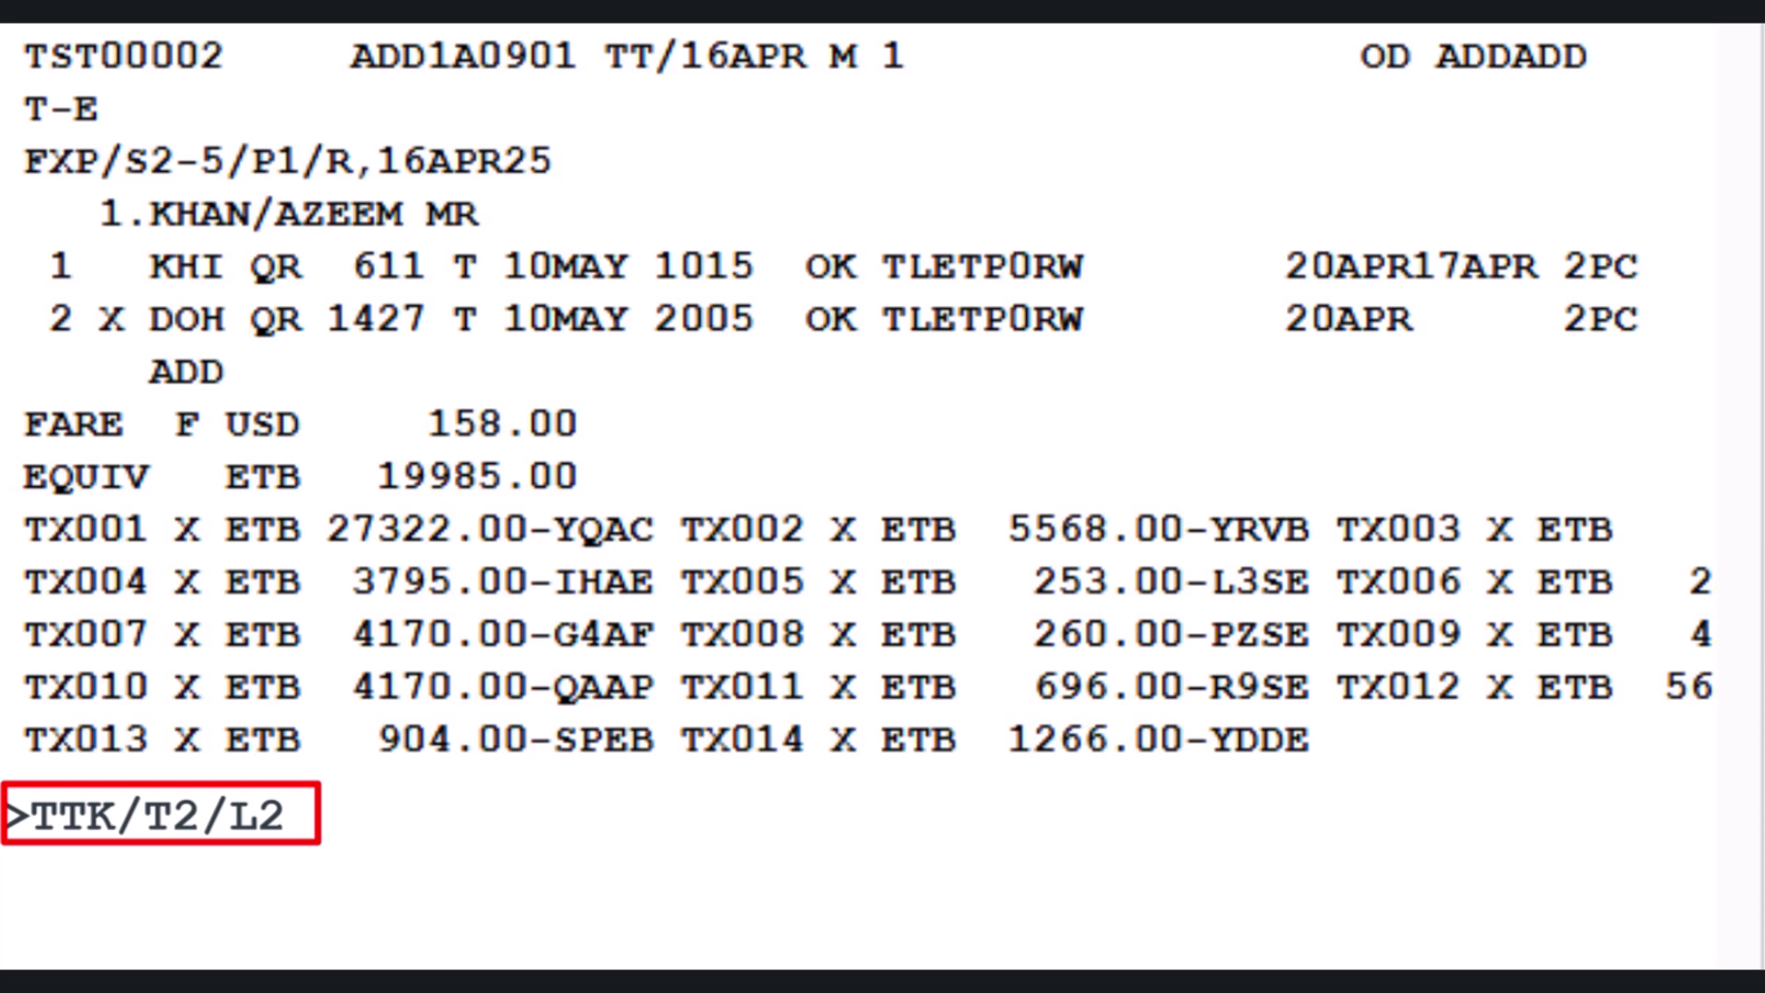
{"action": "type", "text": "/V"}
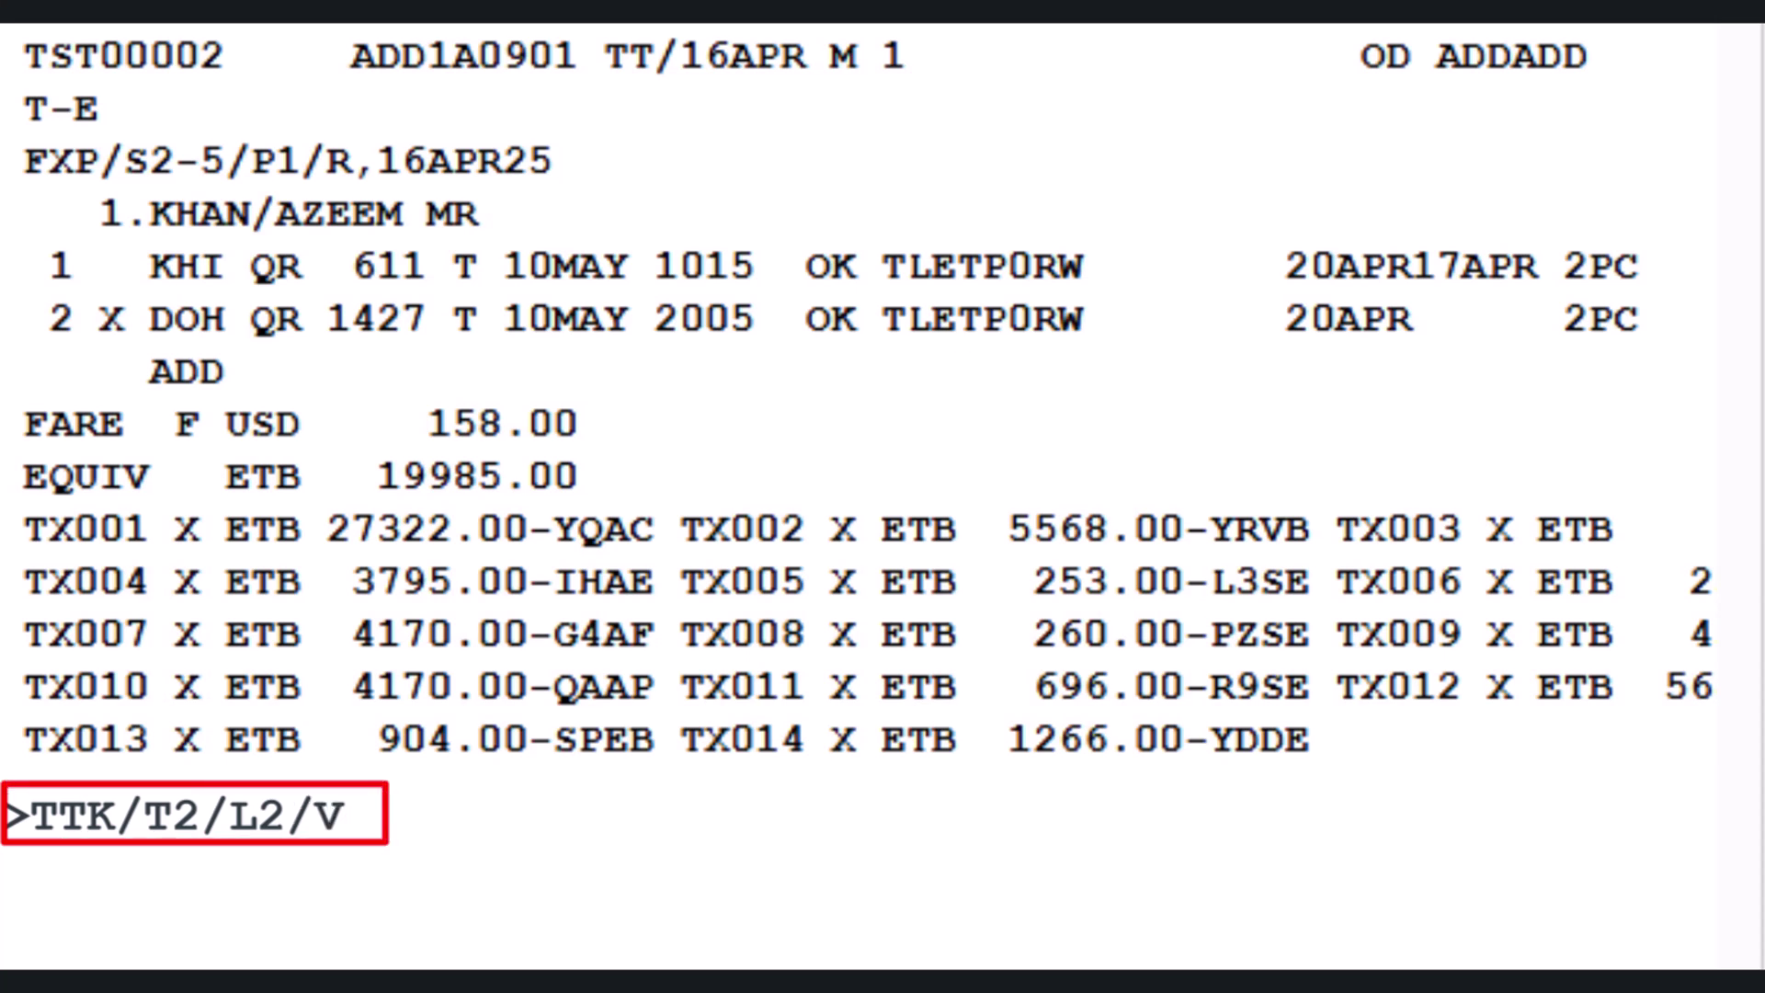
{"action": "type", "text": "20APR"}
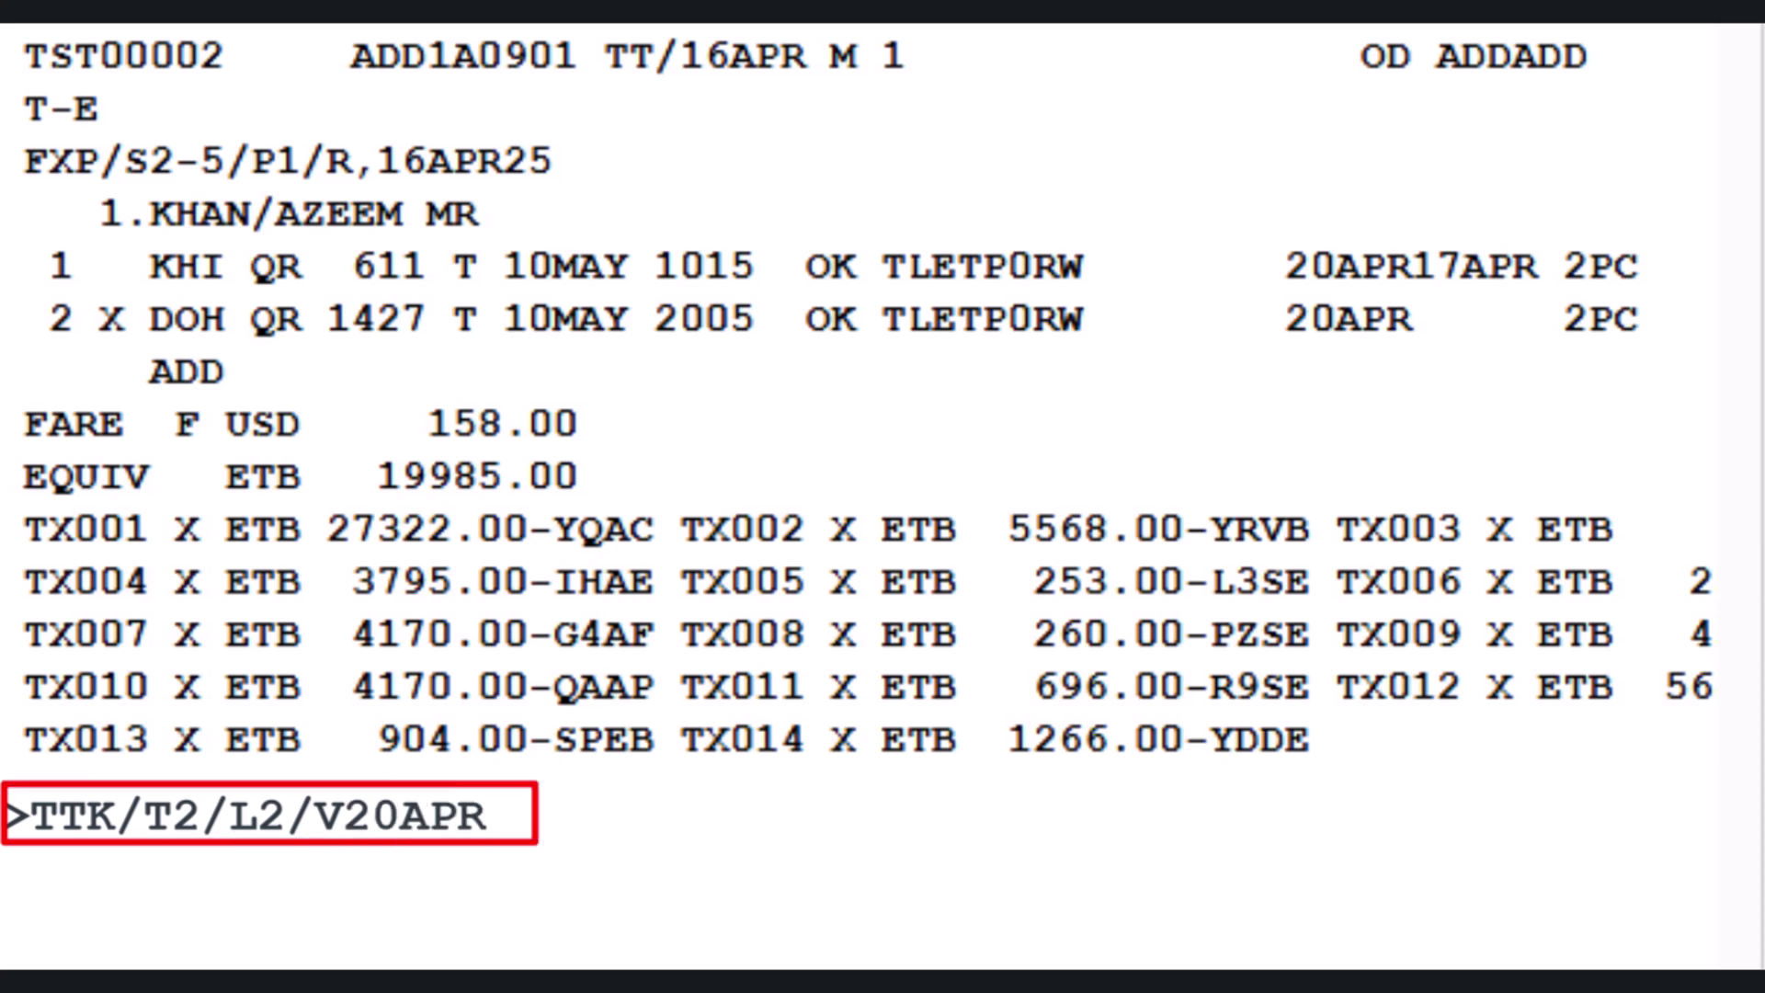
{"action": "type", "text": "17APR"}
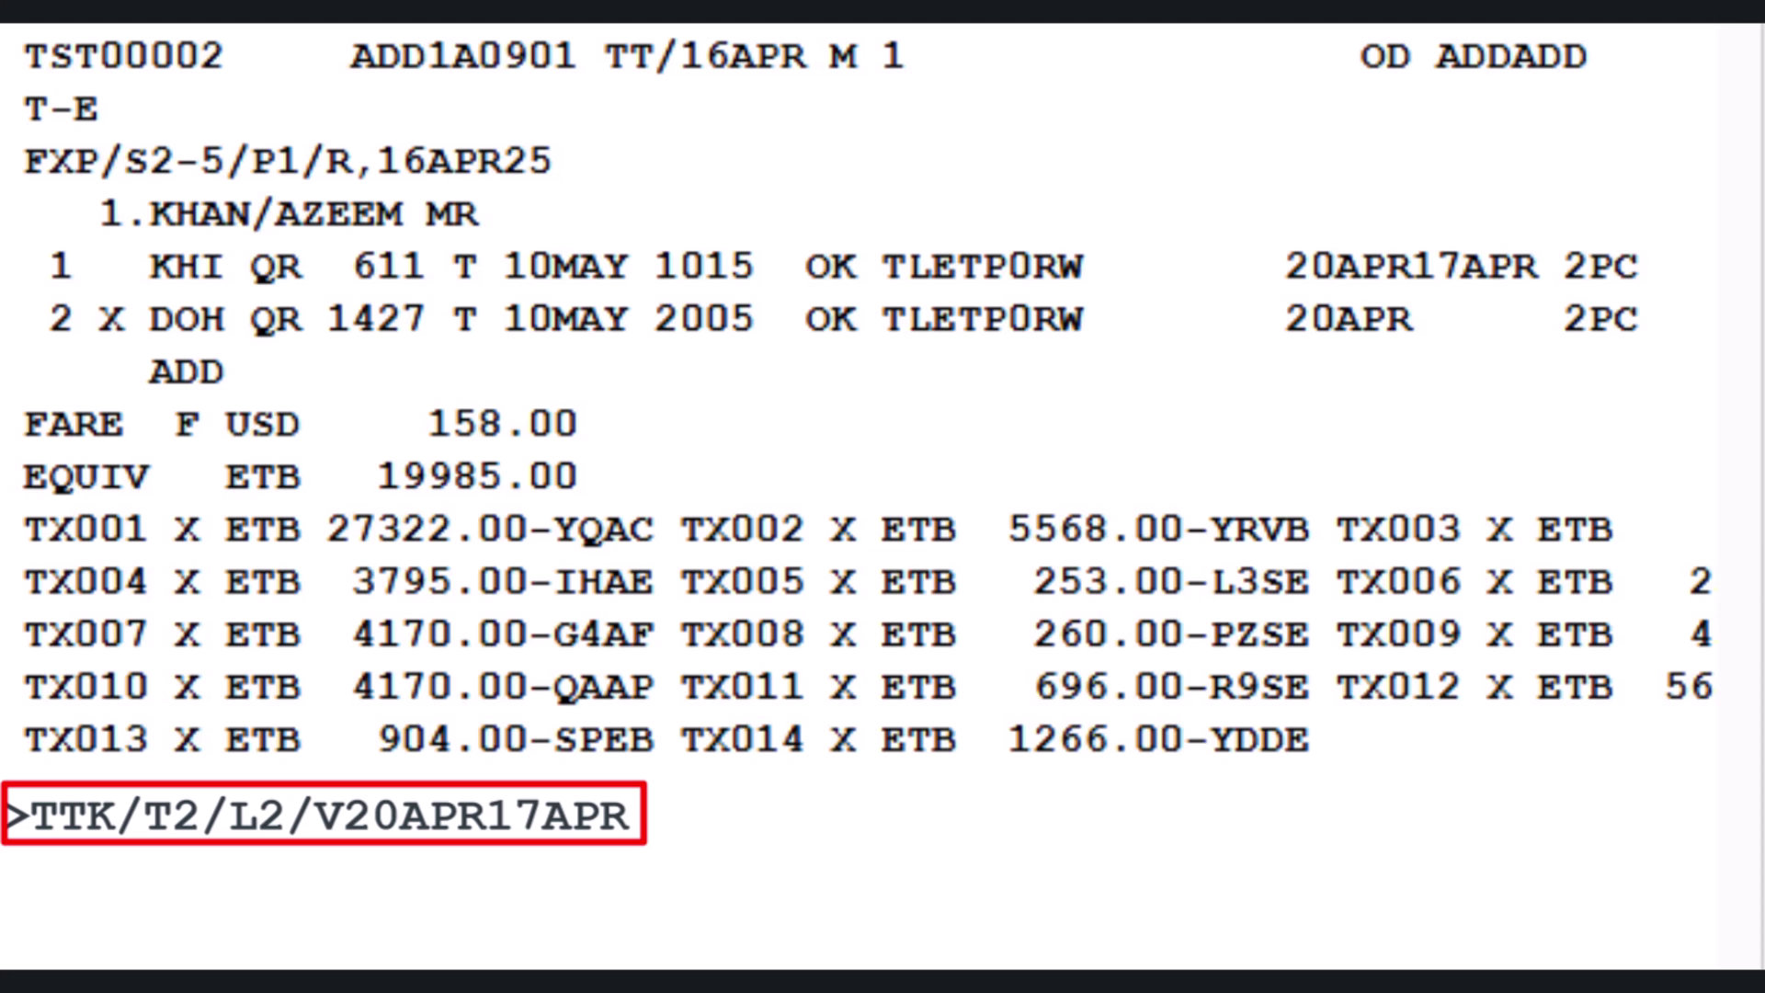
{"action": "key", "text": "Return"}
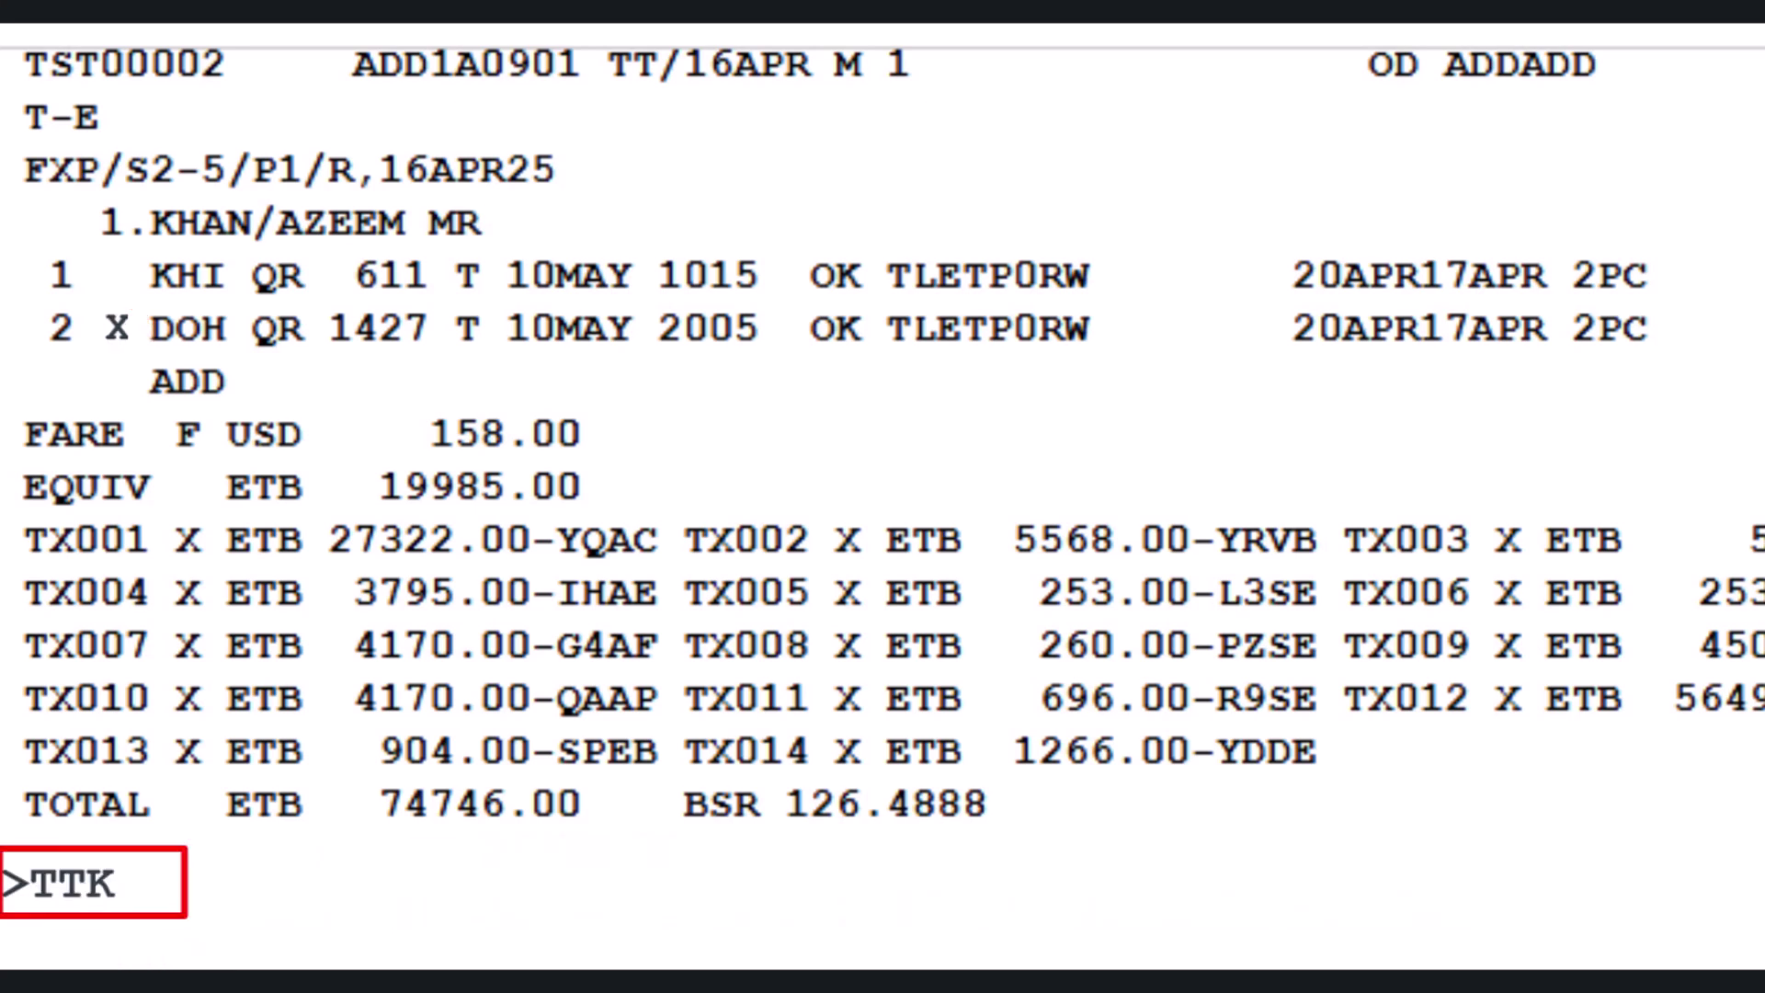
Step: Mark TST 2 as an exchange with TTK/EXCH/T2
{"action": "type", "text": "/EXCH"}
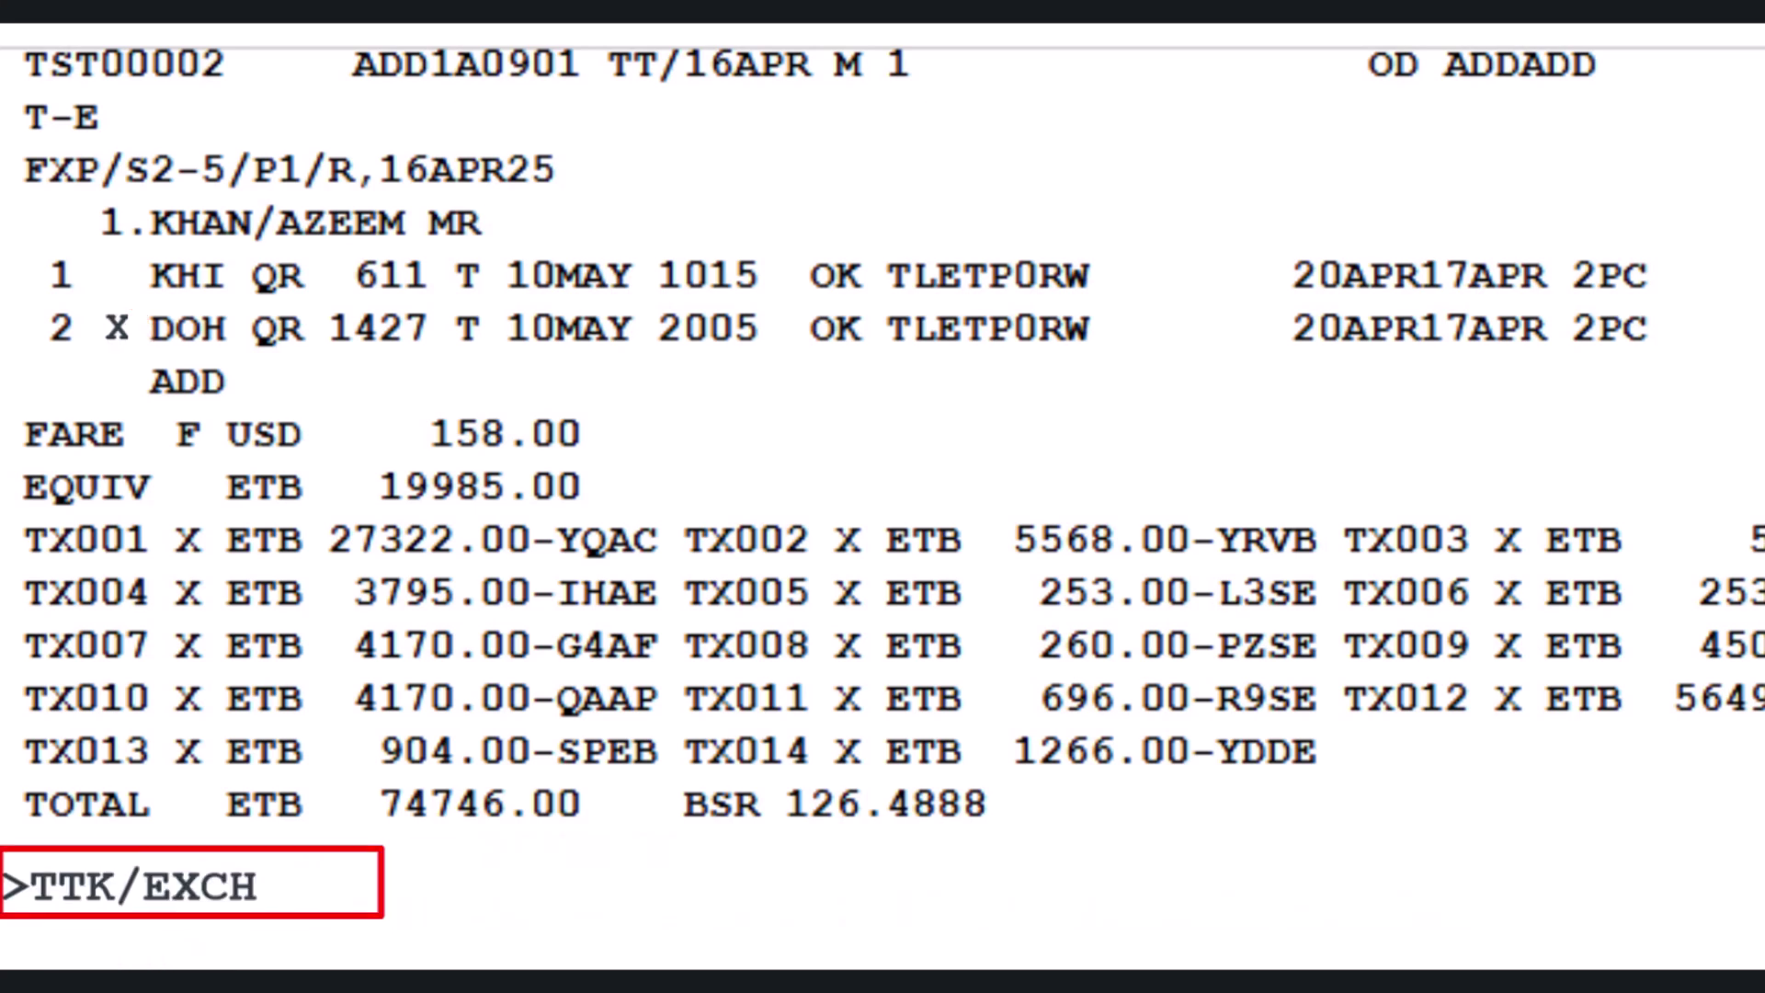
{"action": "type", "text": "/T2"}
{"action": "key", "text": "Return"}
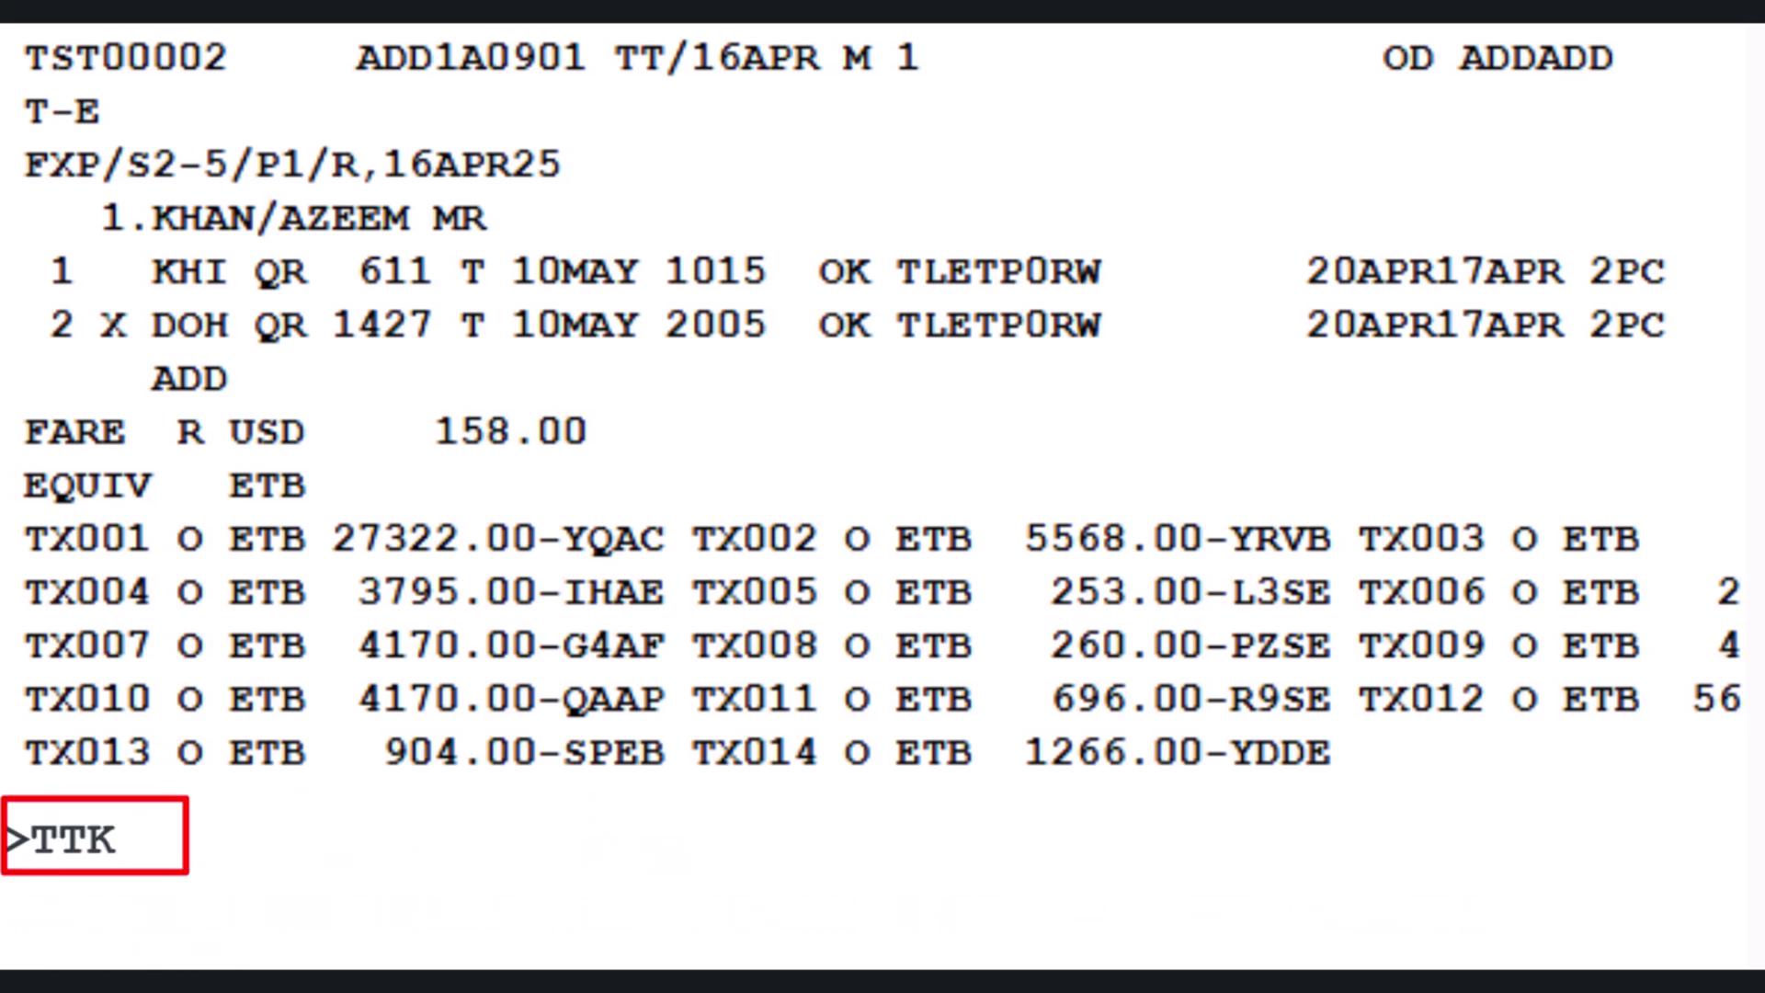
Step: Update TST 2 with ETB 19985 equivalent, 126.4888 rate and ETB 7589 collection
{"action": "type", "text": "/T2"}
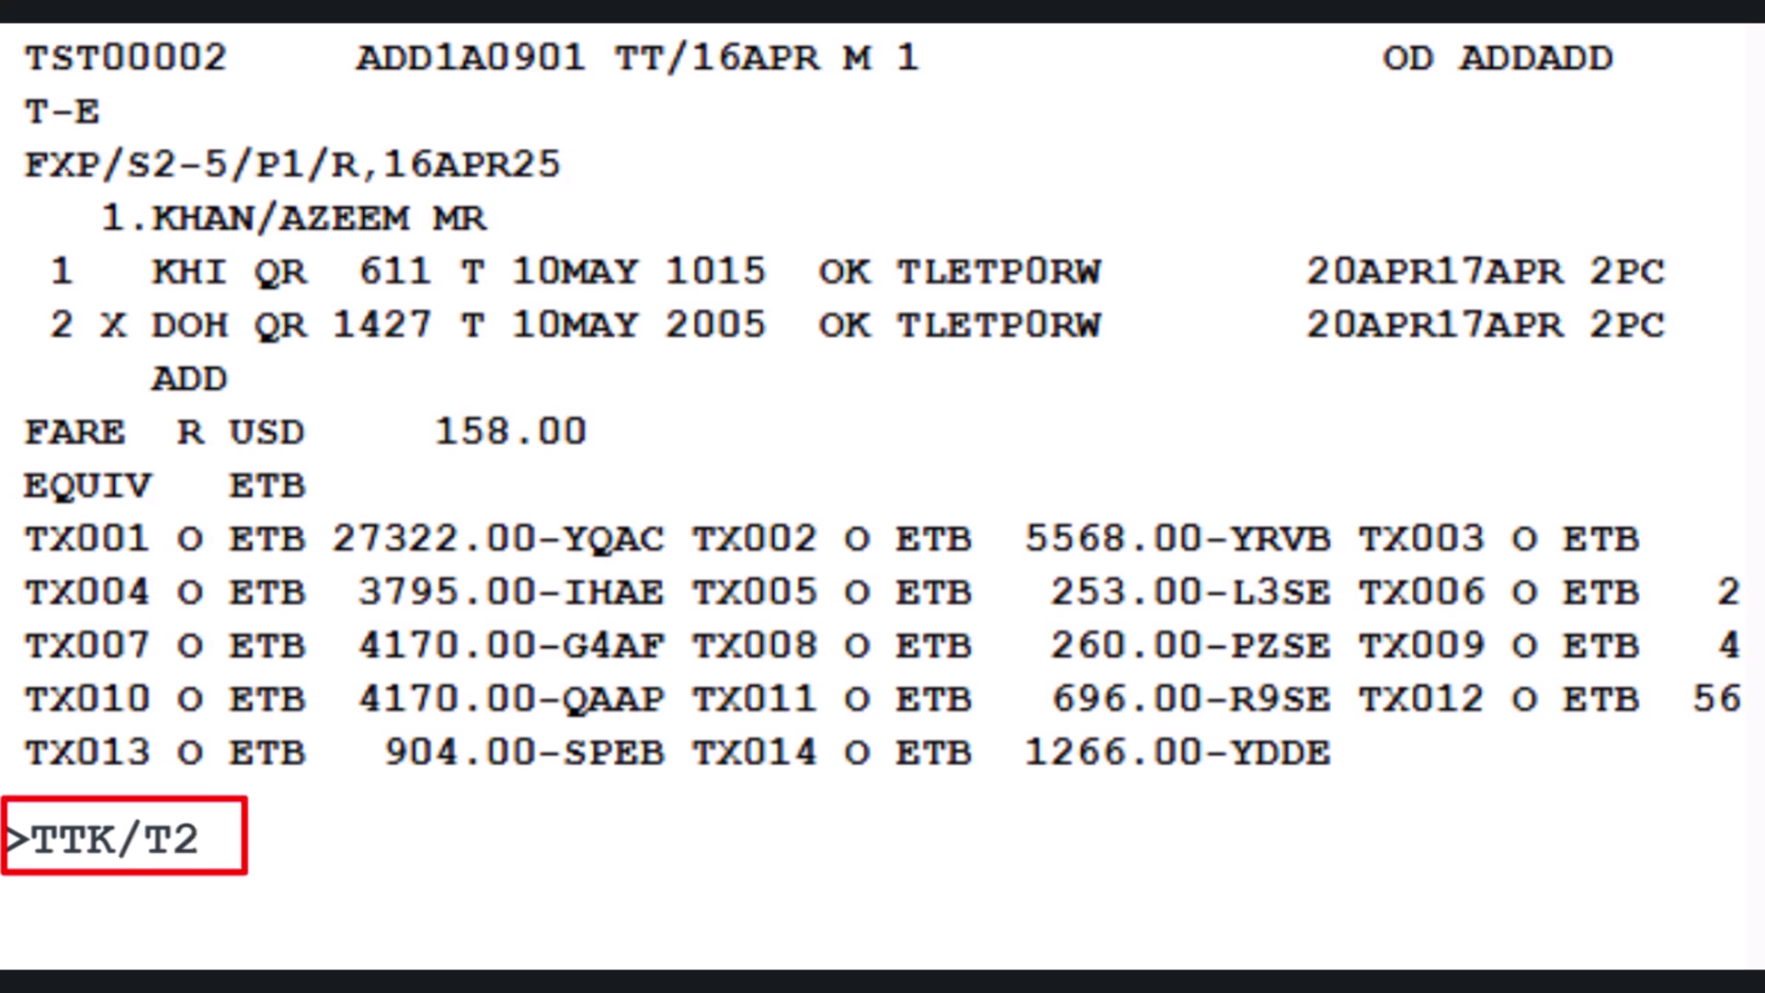
{"action": "type", "text": "/E"}
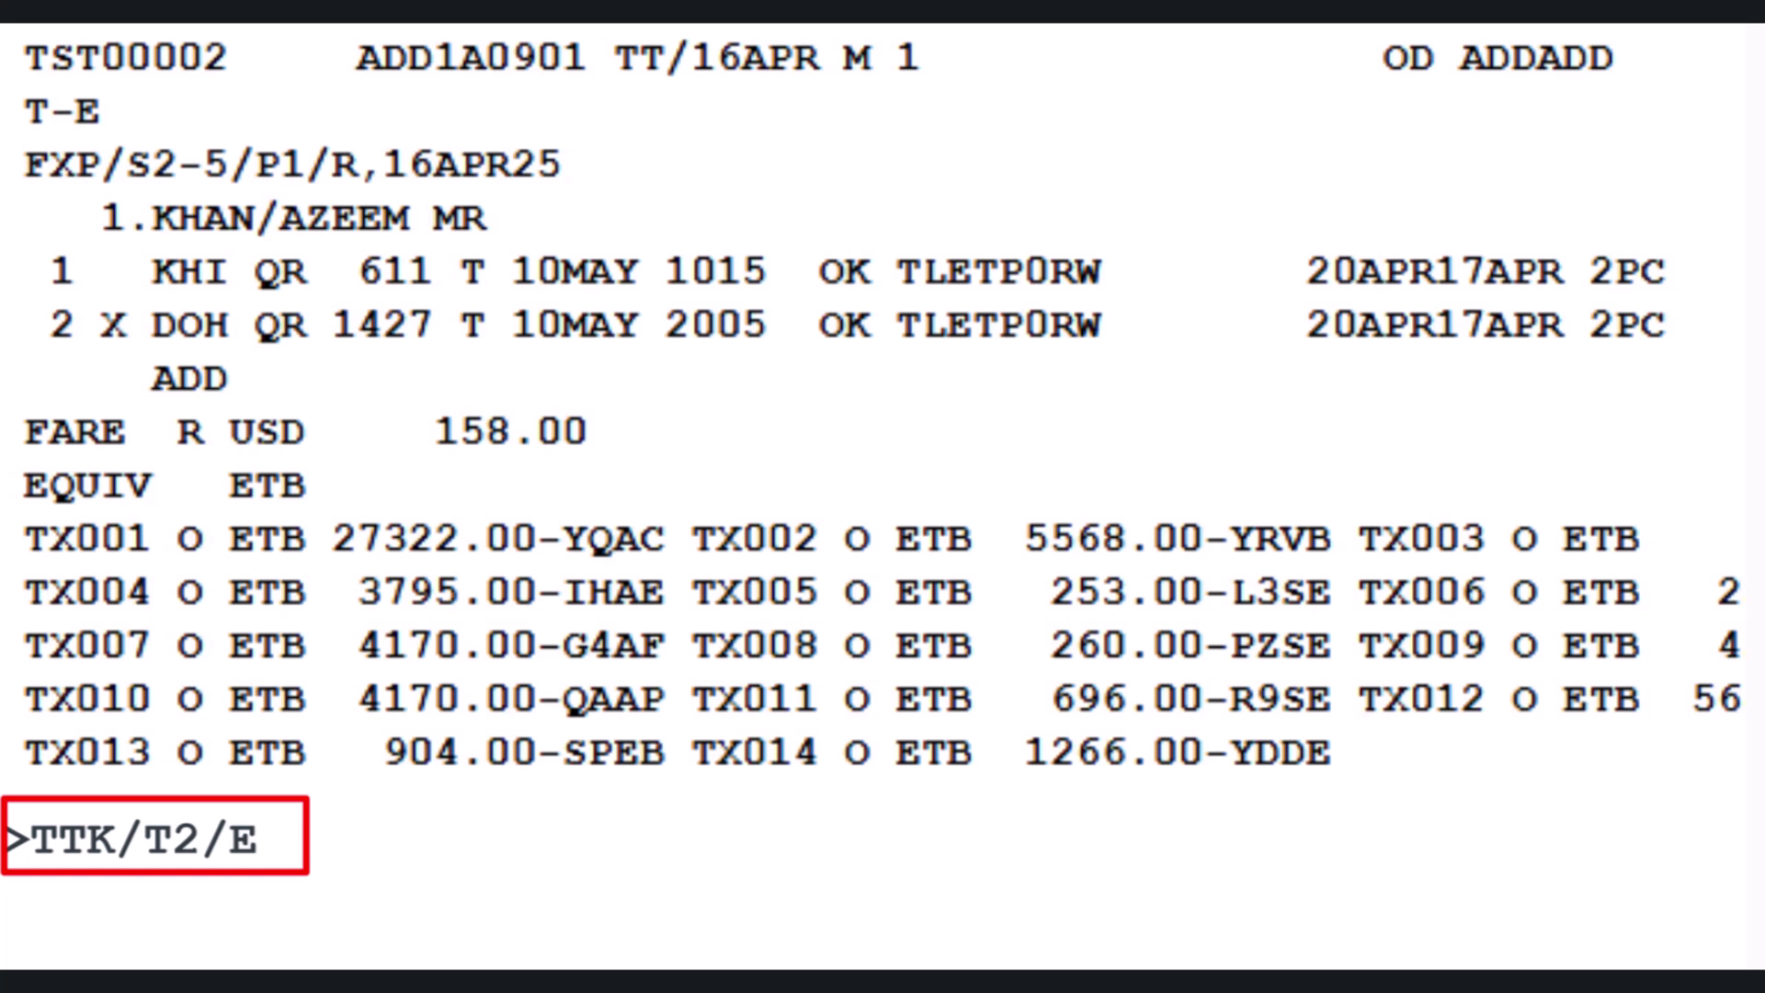
{"action": "type", "text": "ETB"}
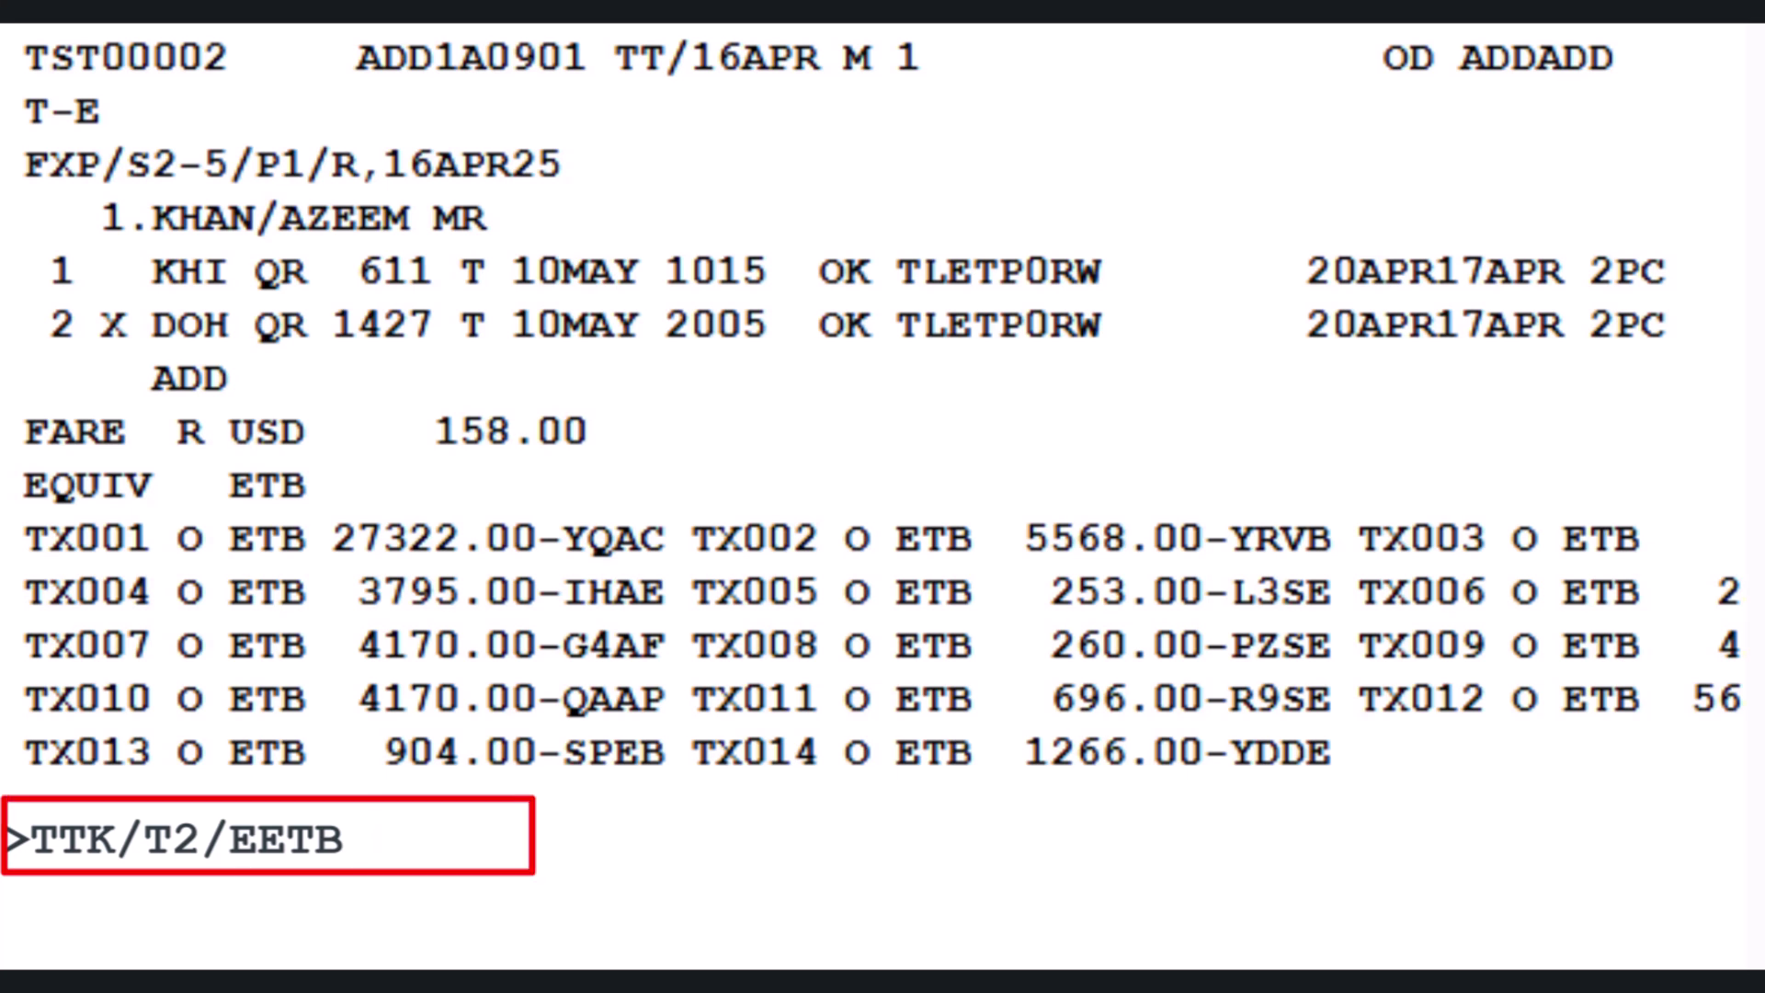
{"action": "type", "text": "19985"}
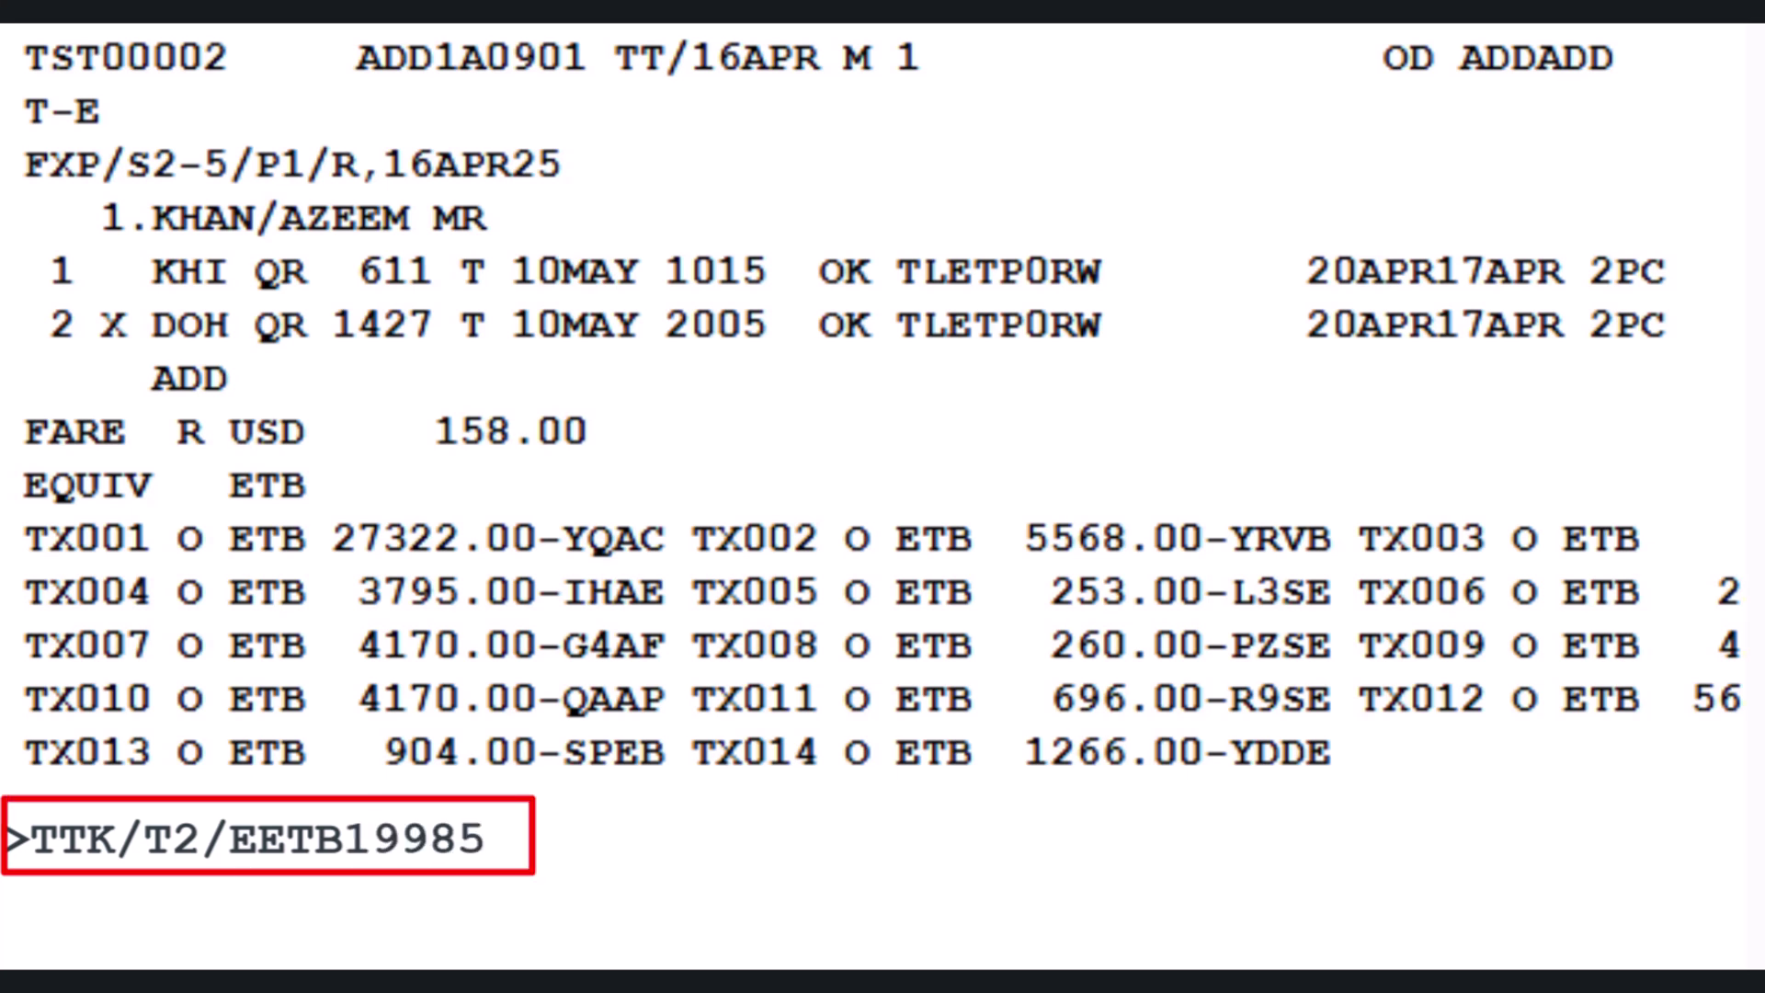
{"action": "type", "text": "/K1"}
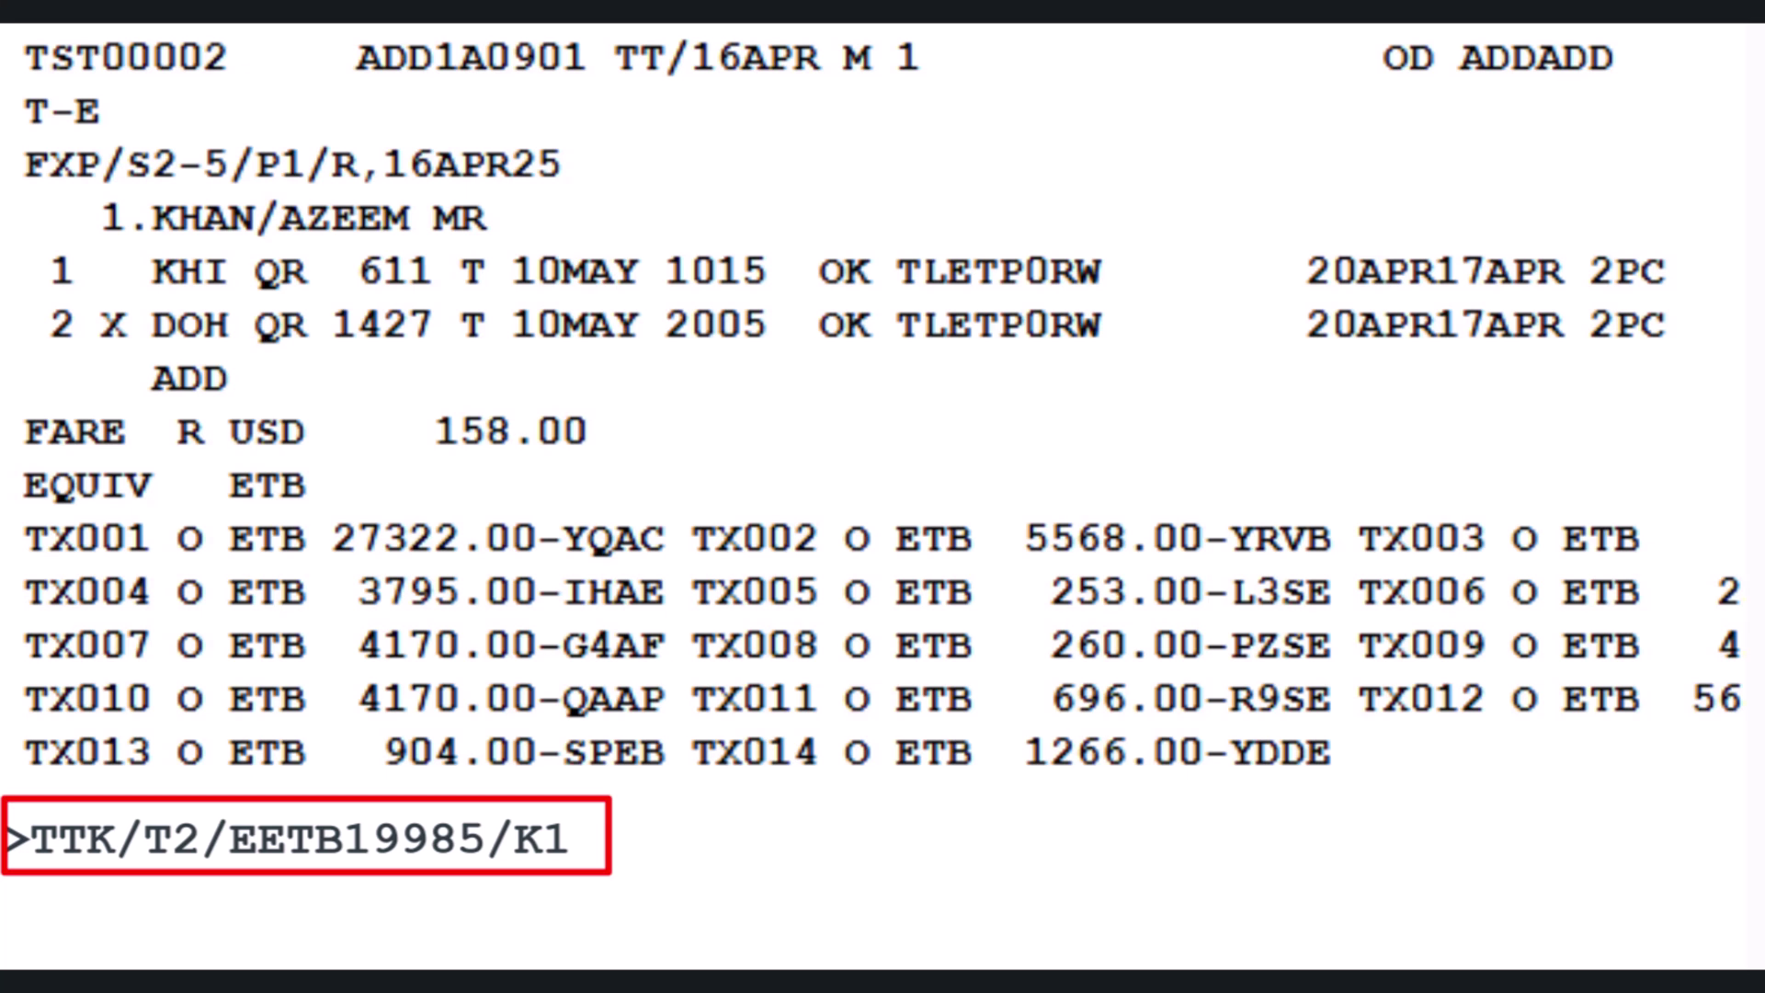
{"action": "type", "text": "126.4888"}
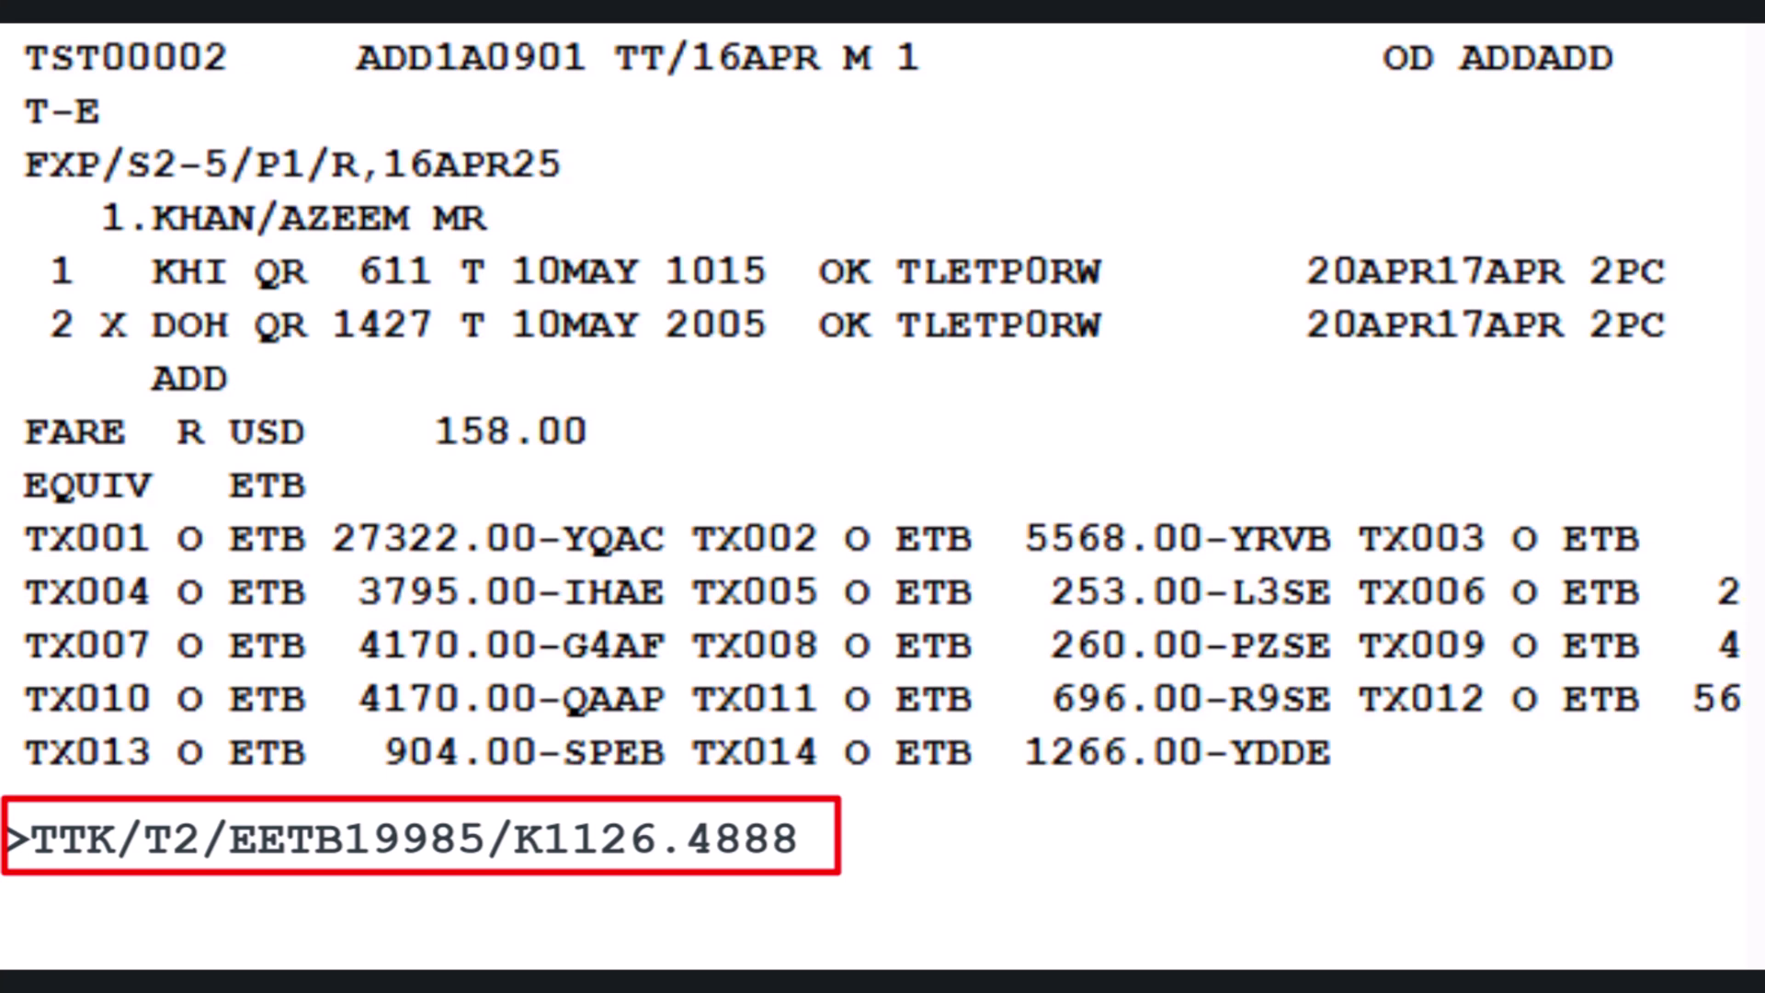
{"action": "type", "text": "/X"}
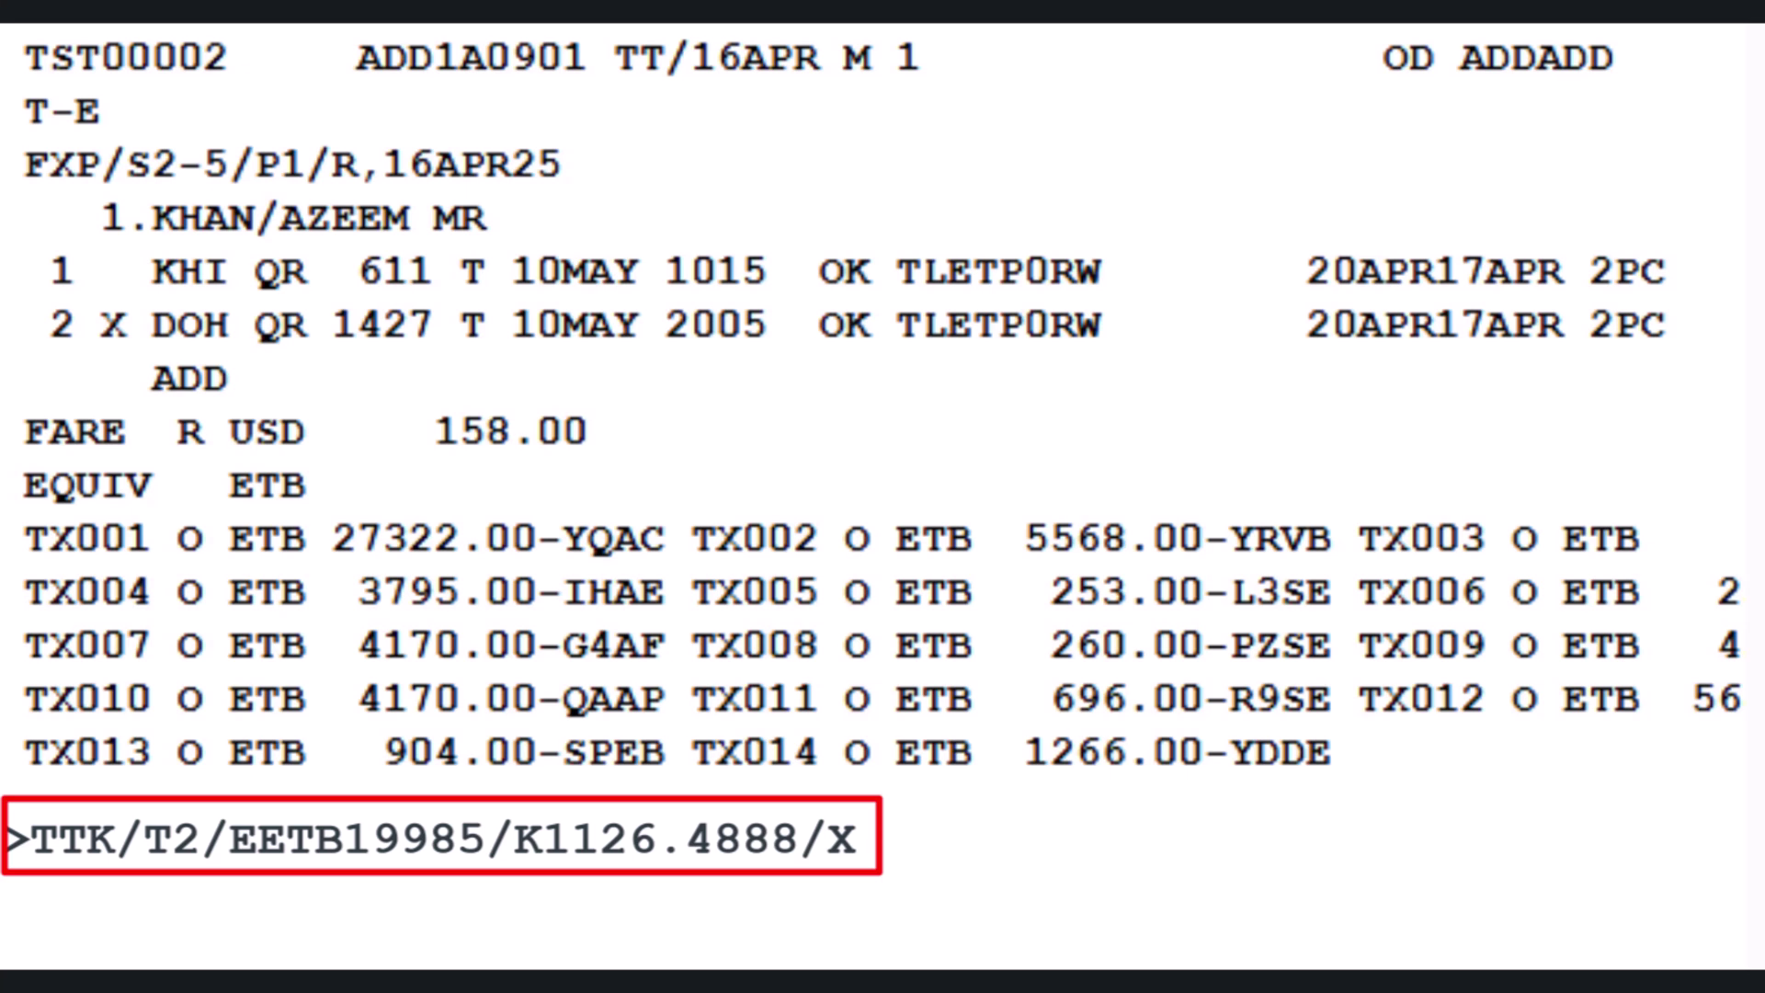
{"action": "type", "text": "7589"}
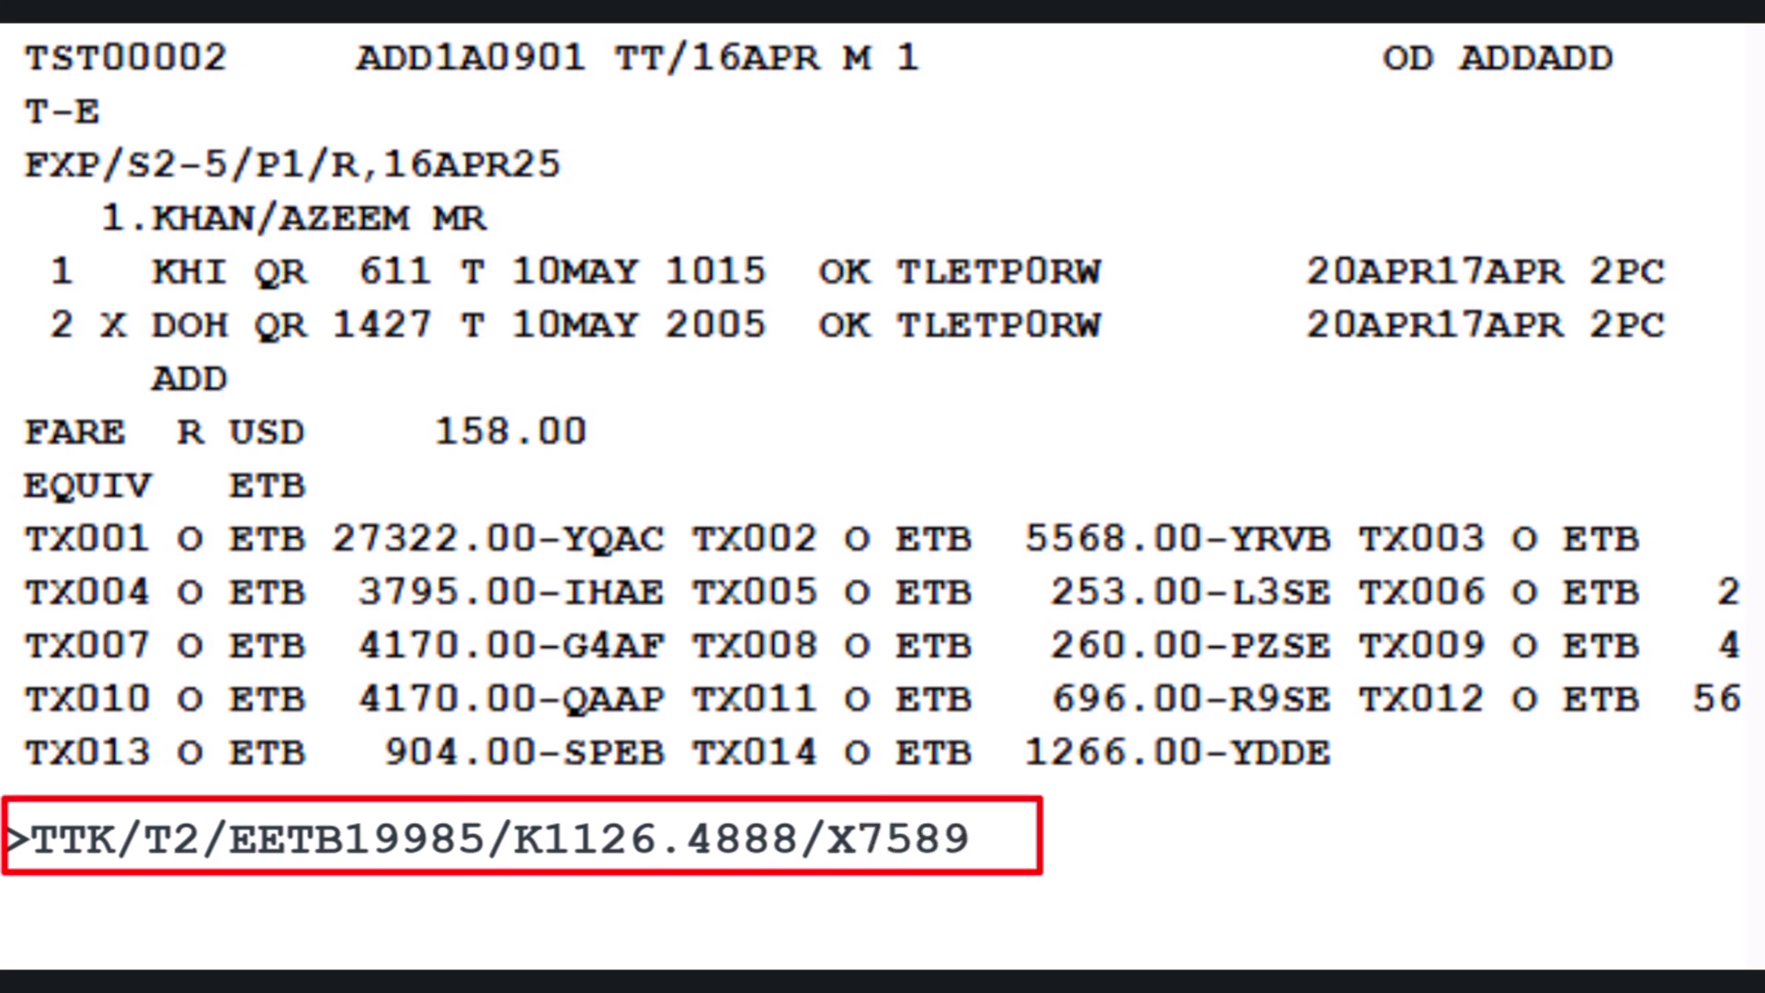
{"action": "type", "text": "XP/T"}
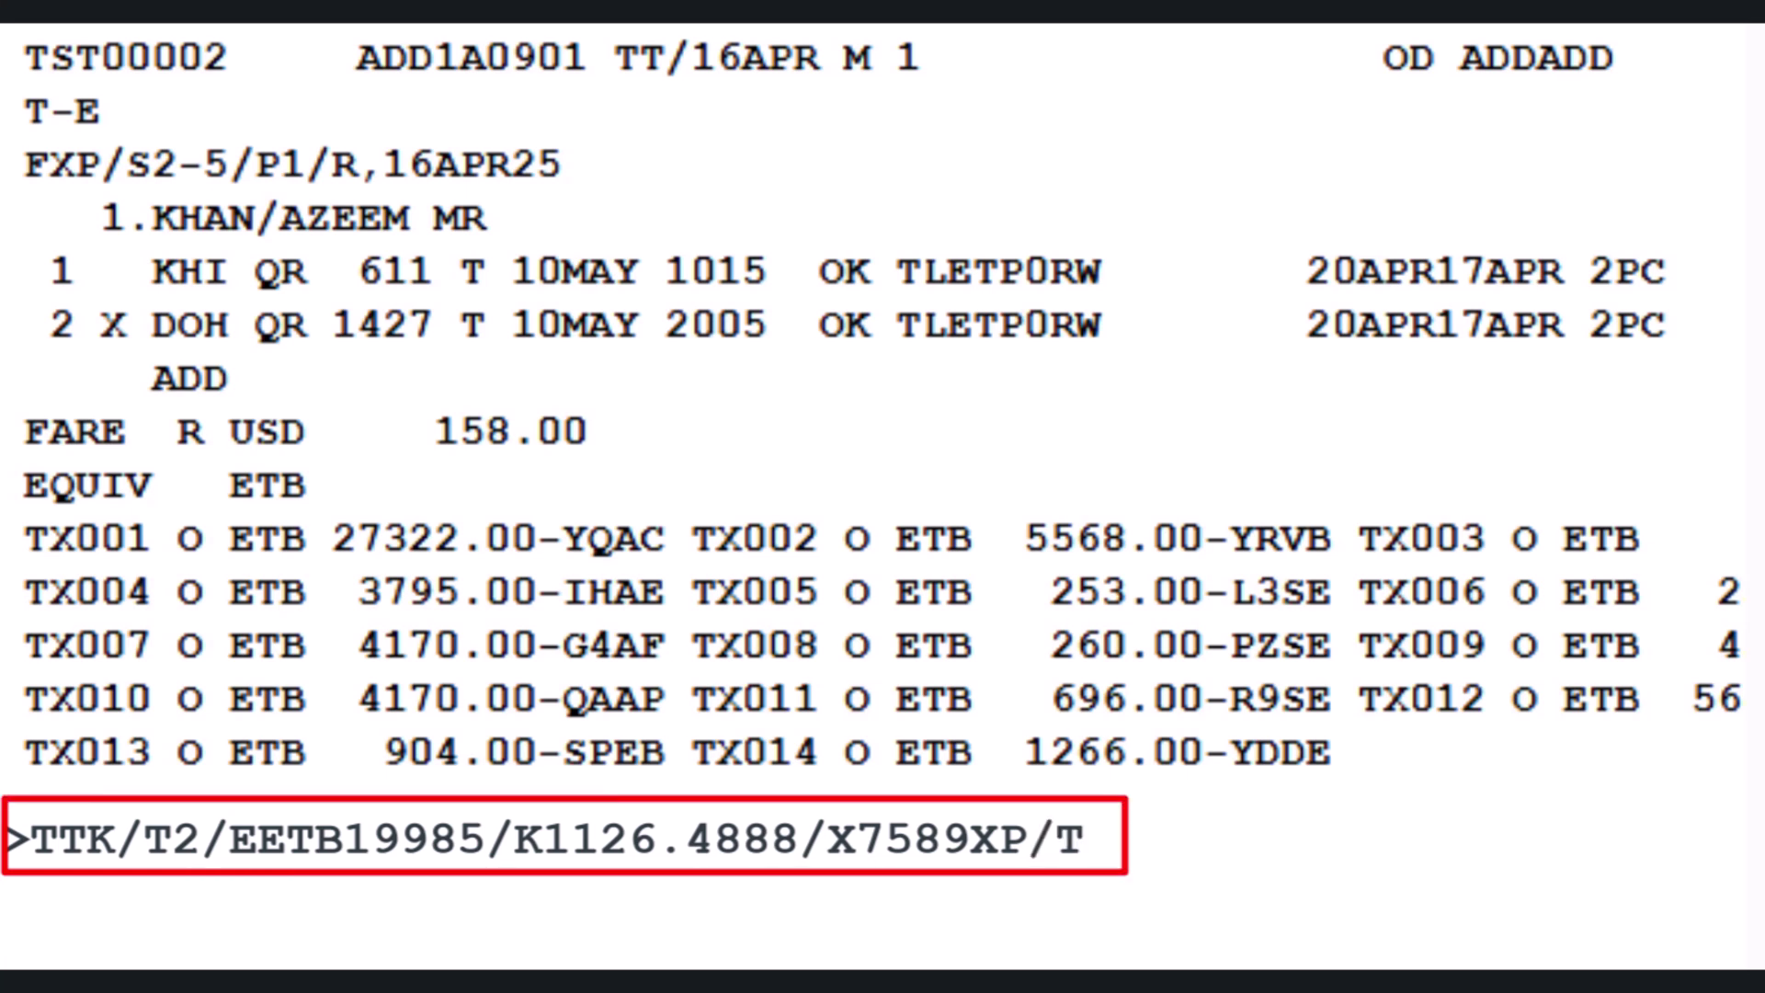
{"action": "type", "text": "7589"}
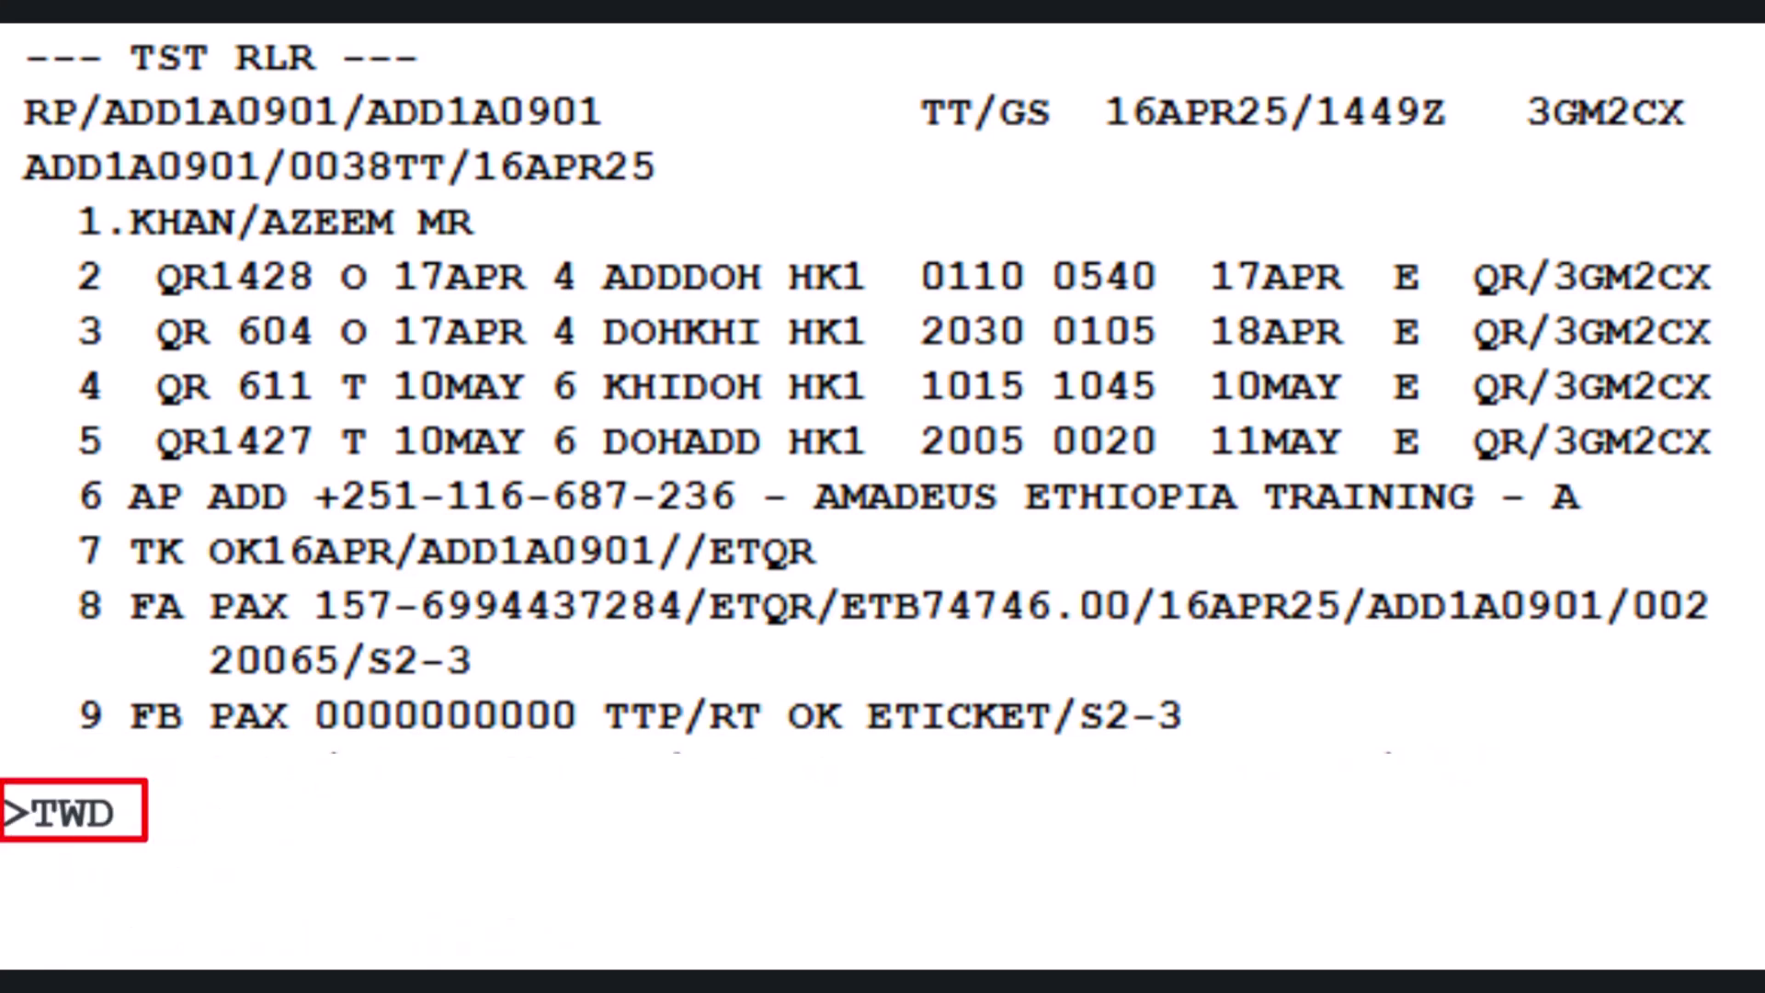
Step: Display the original e-ticket from PNR line 8 with TWD/L8
{"action": "type", "text": "/L"}
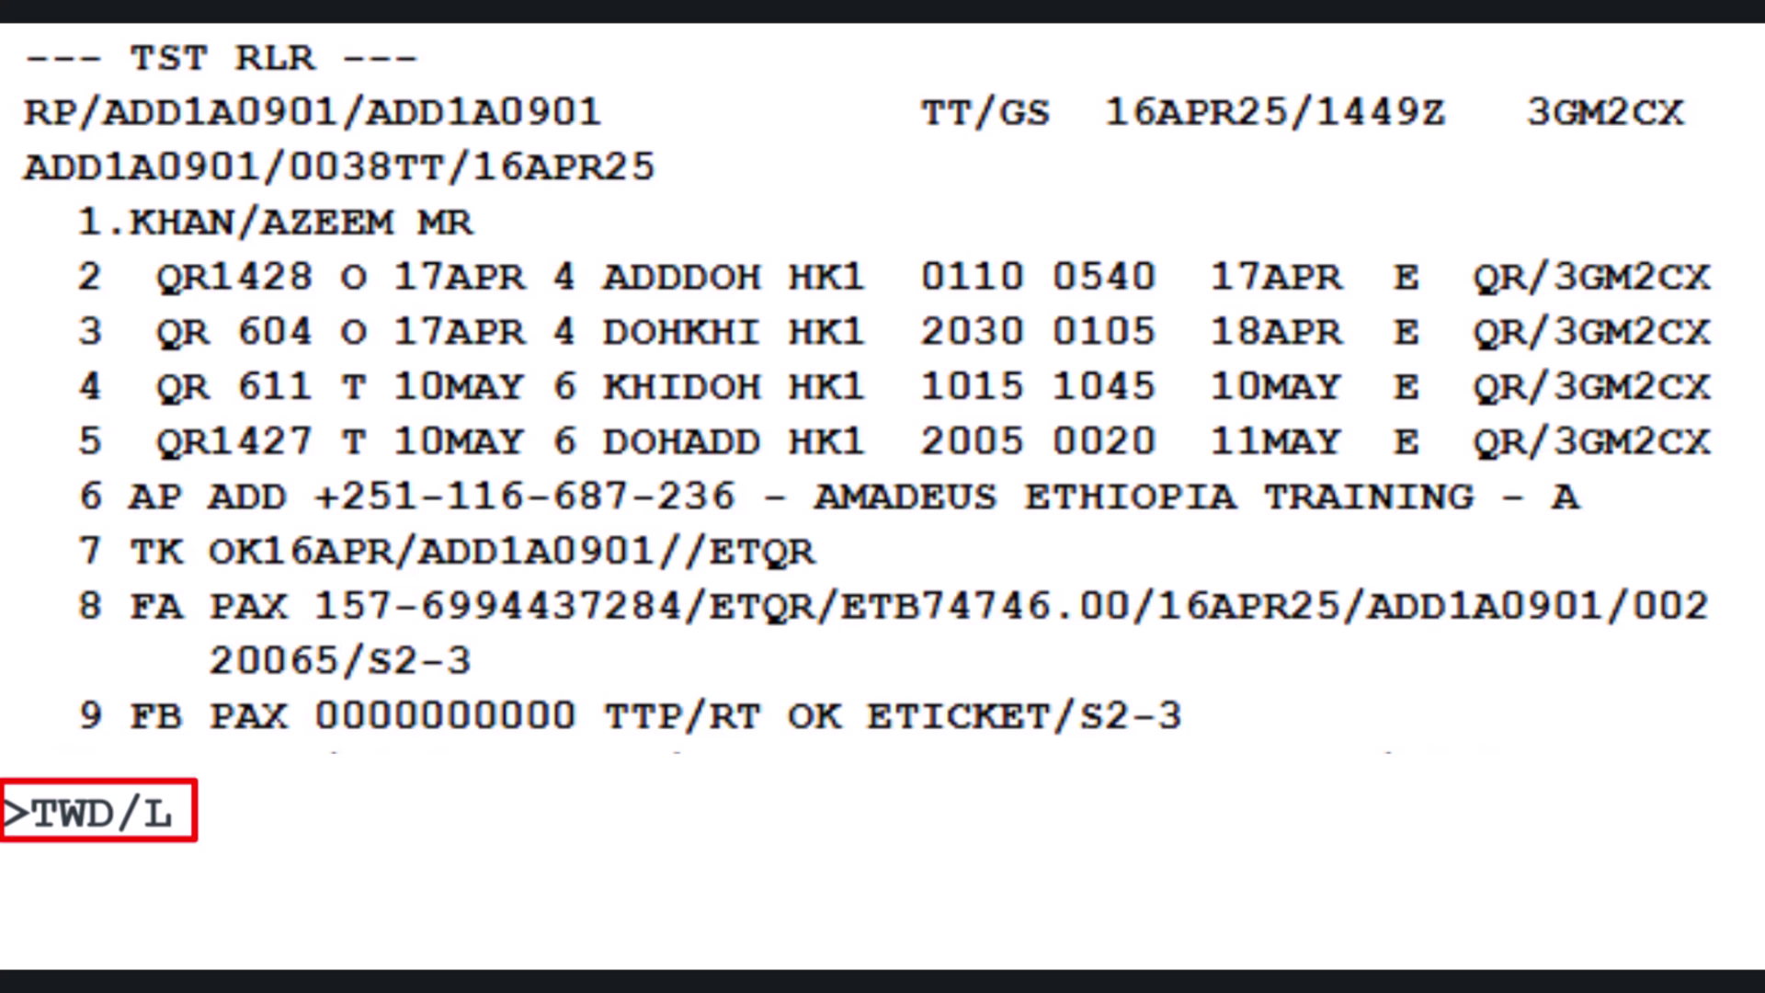
{"action": "type", "text": "8"}
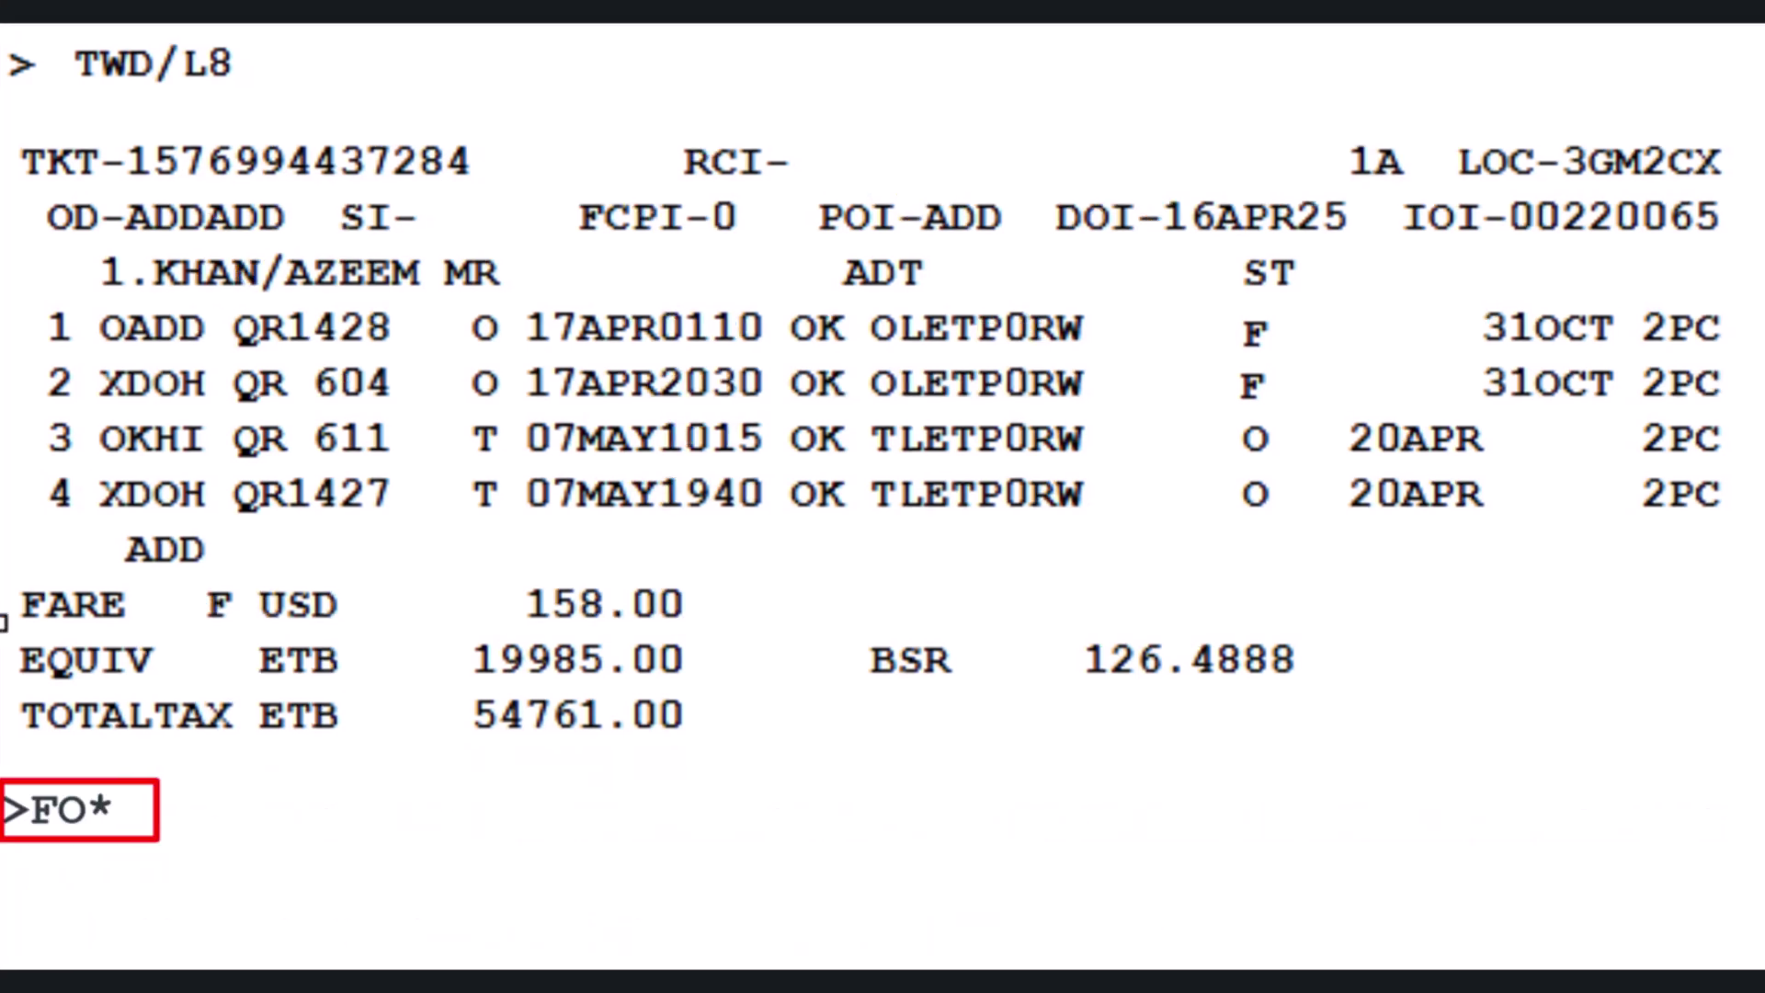
Step: Add FO element FO*L8/P1/S4-5 recording the original ticket issue for segments 4-5
{"action": "type", "text": "L8"}
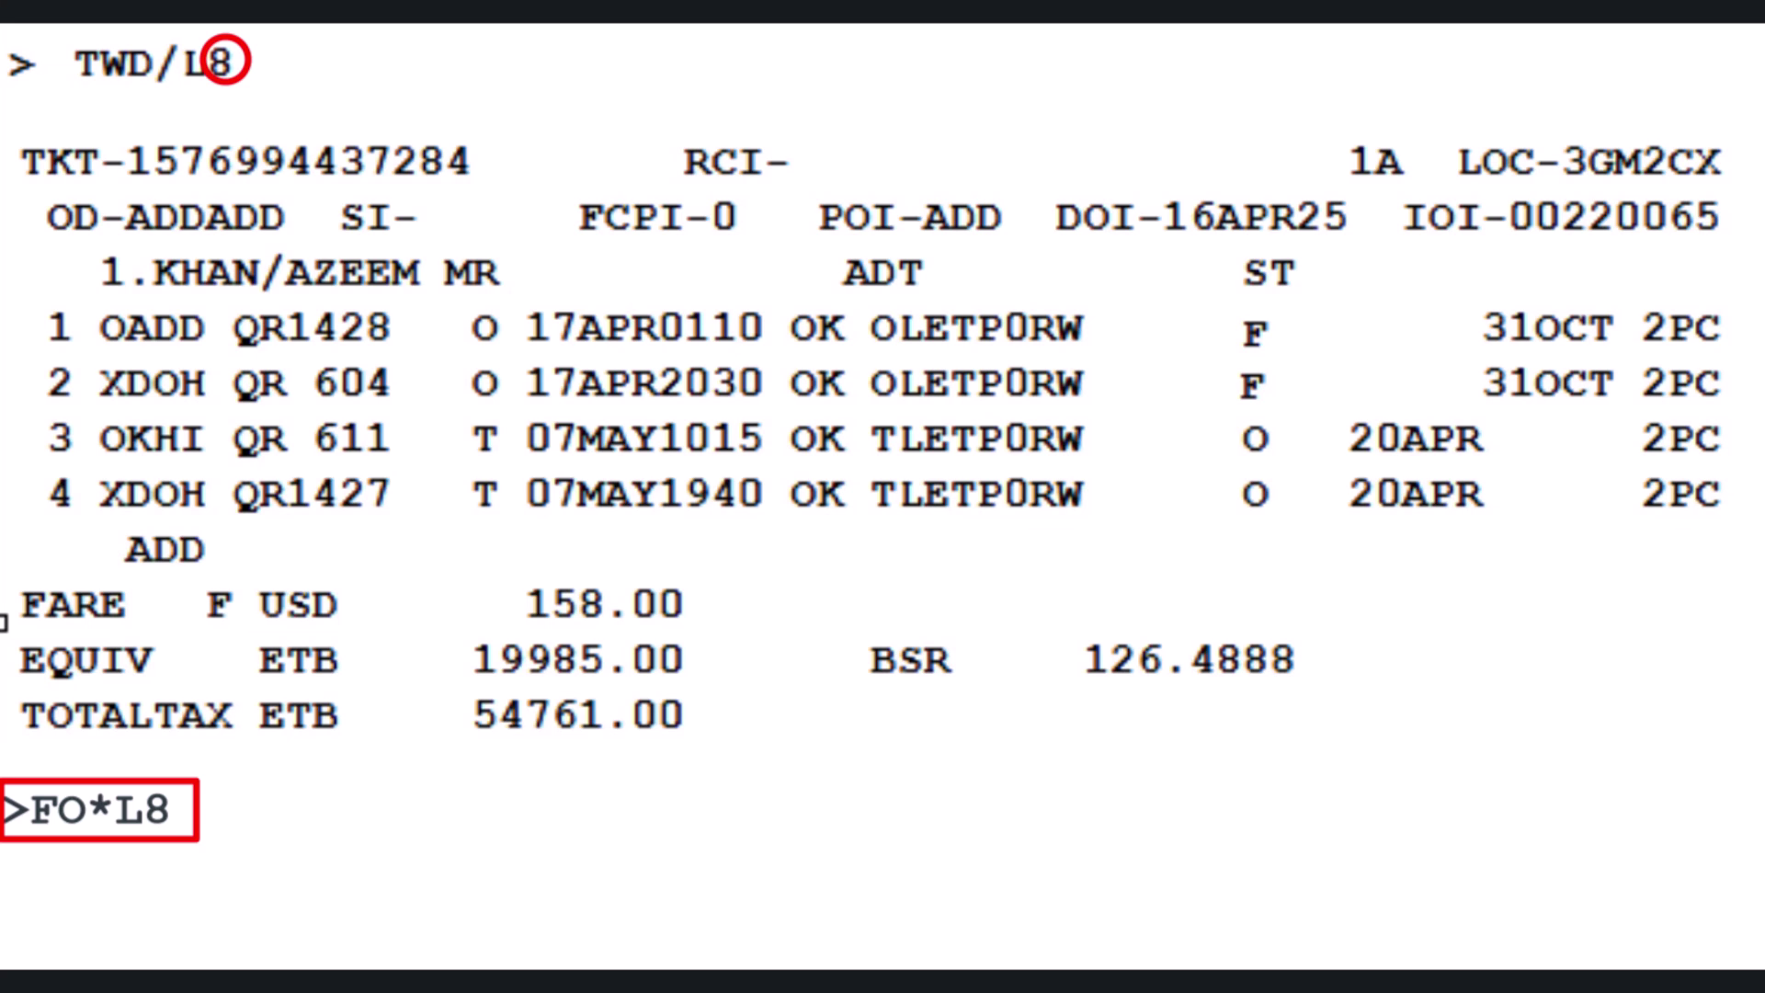
{"action": "type", "text": "/P1"}
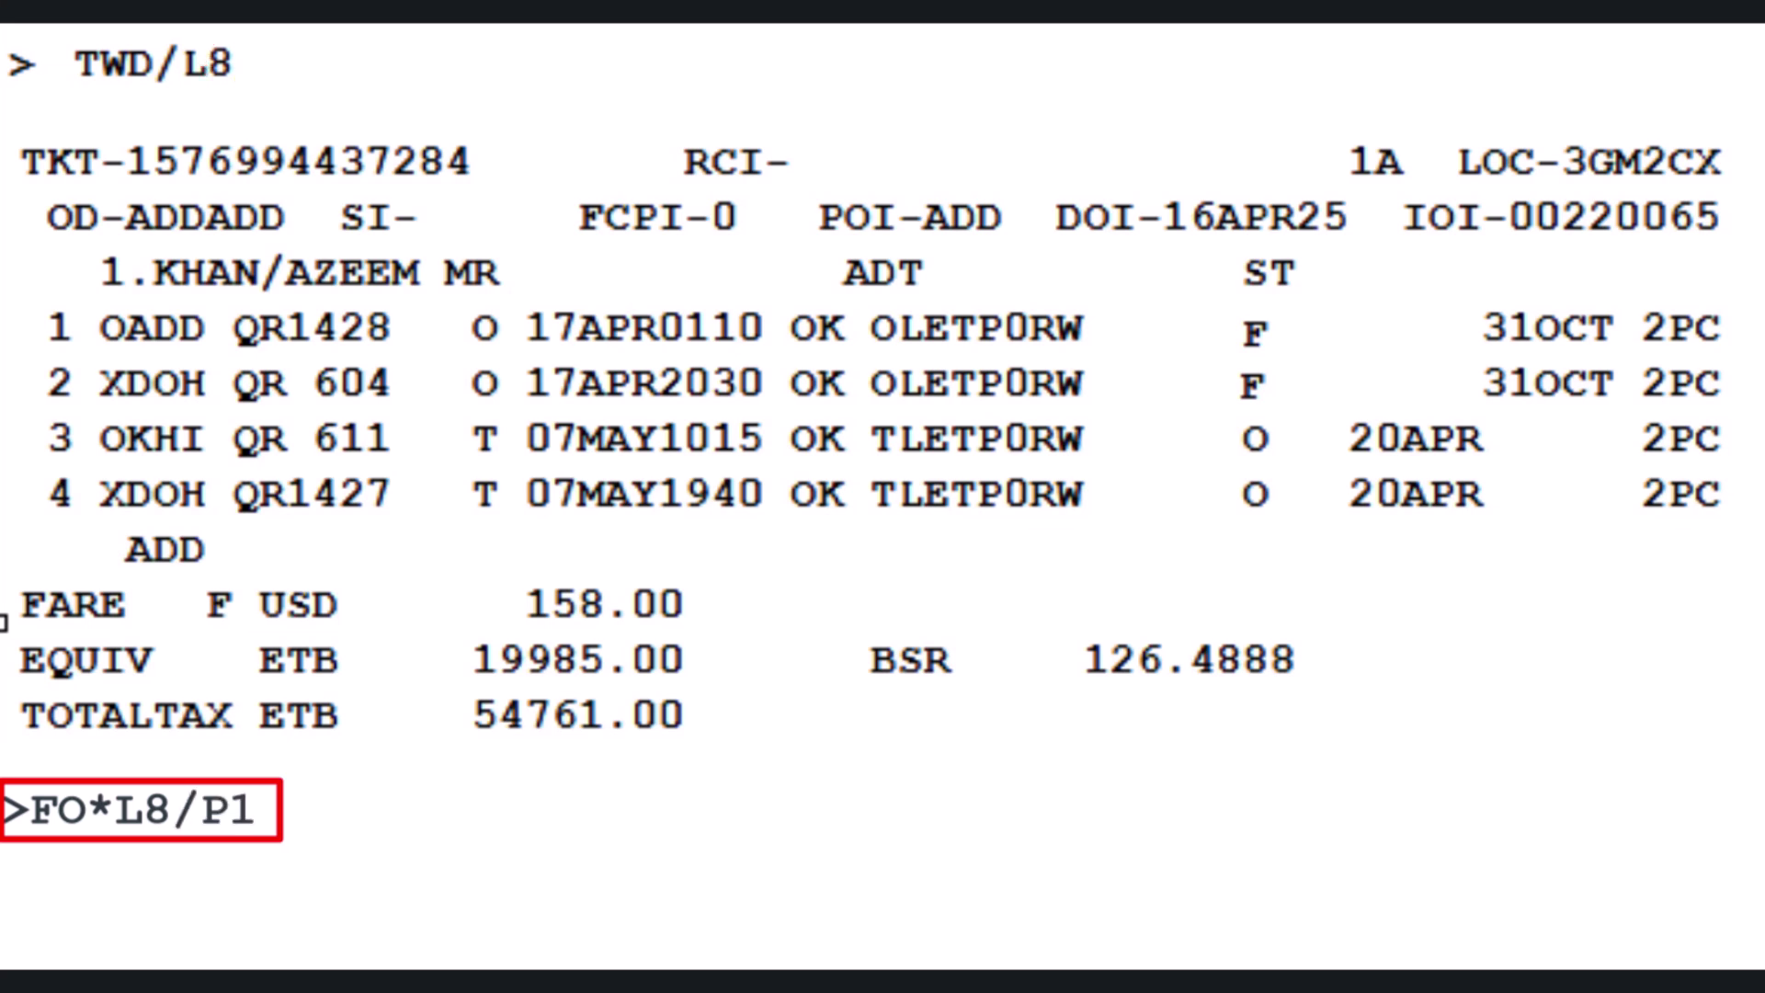
{"action": "type", "text": "/S"}
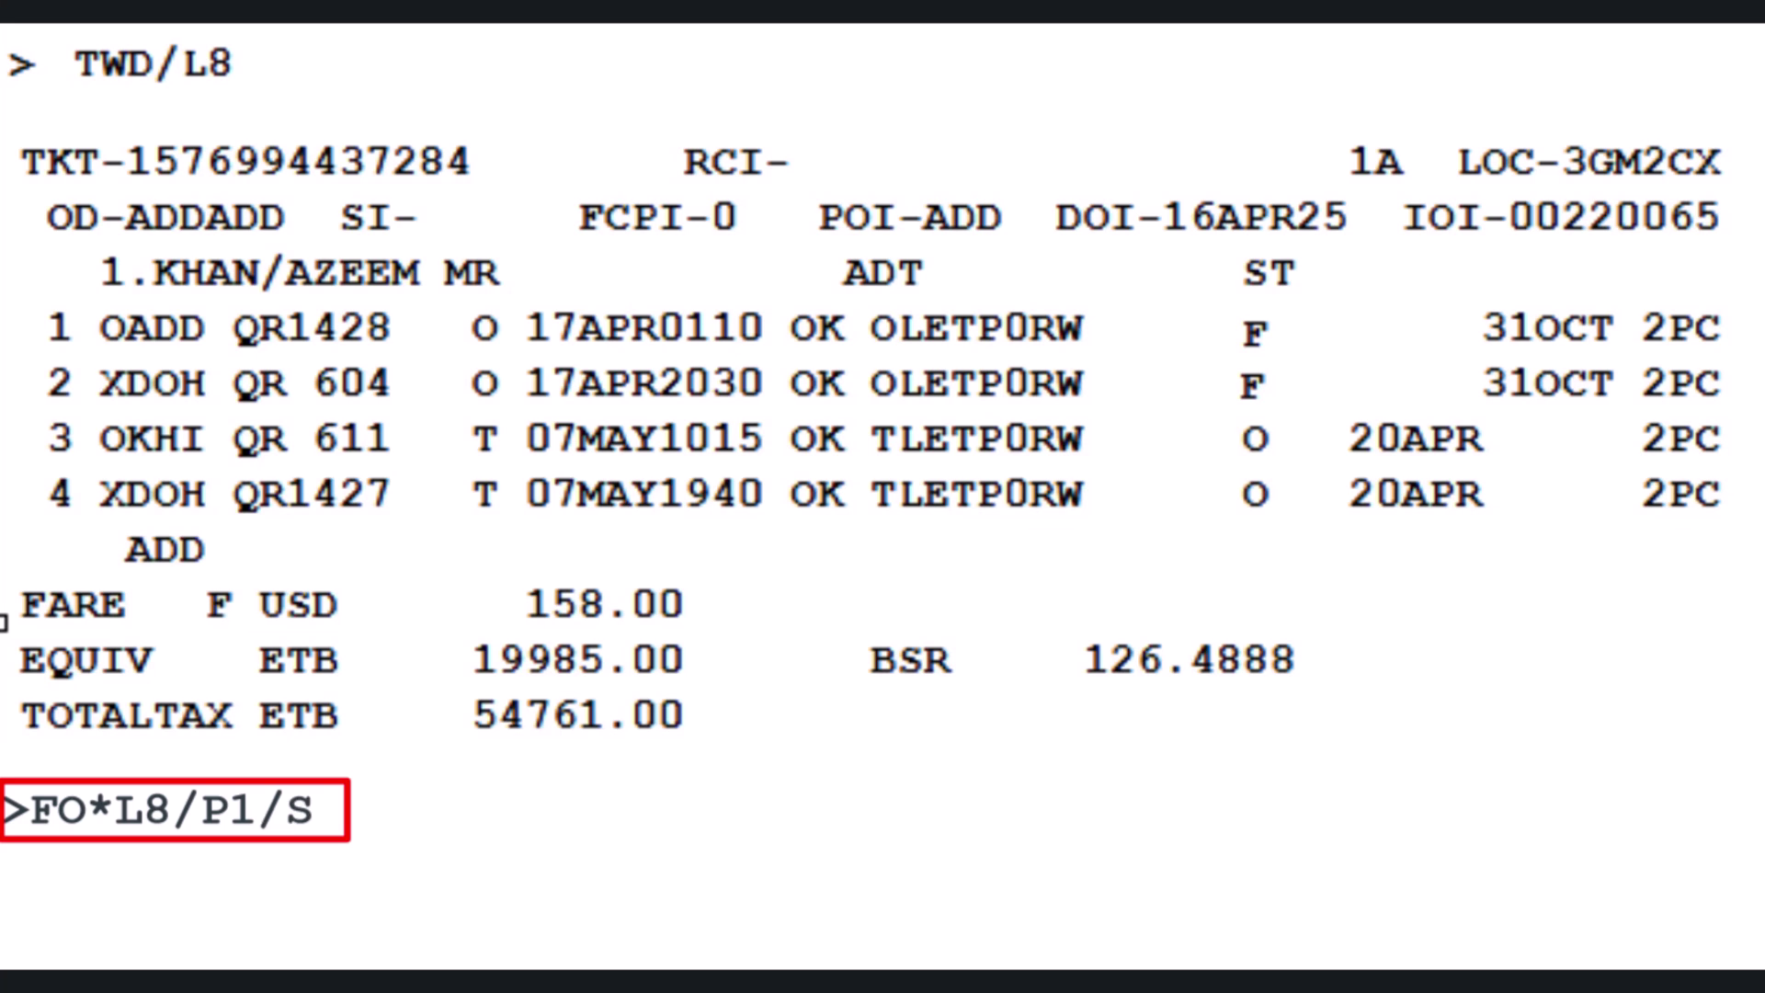
{"action": "type", "text": "4-5"}
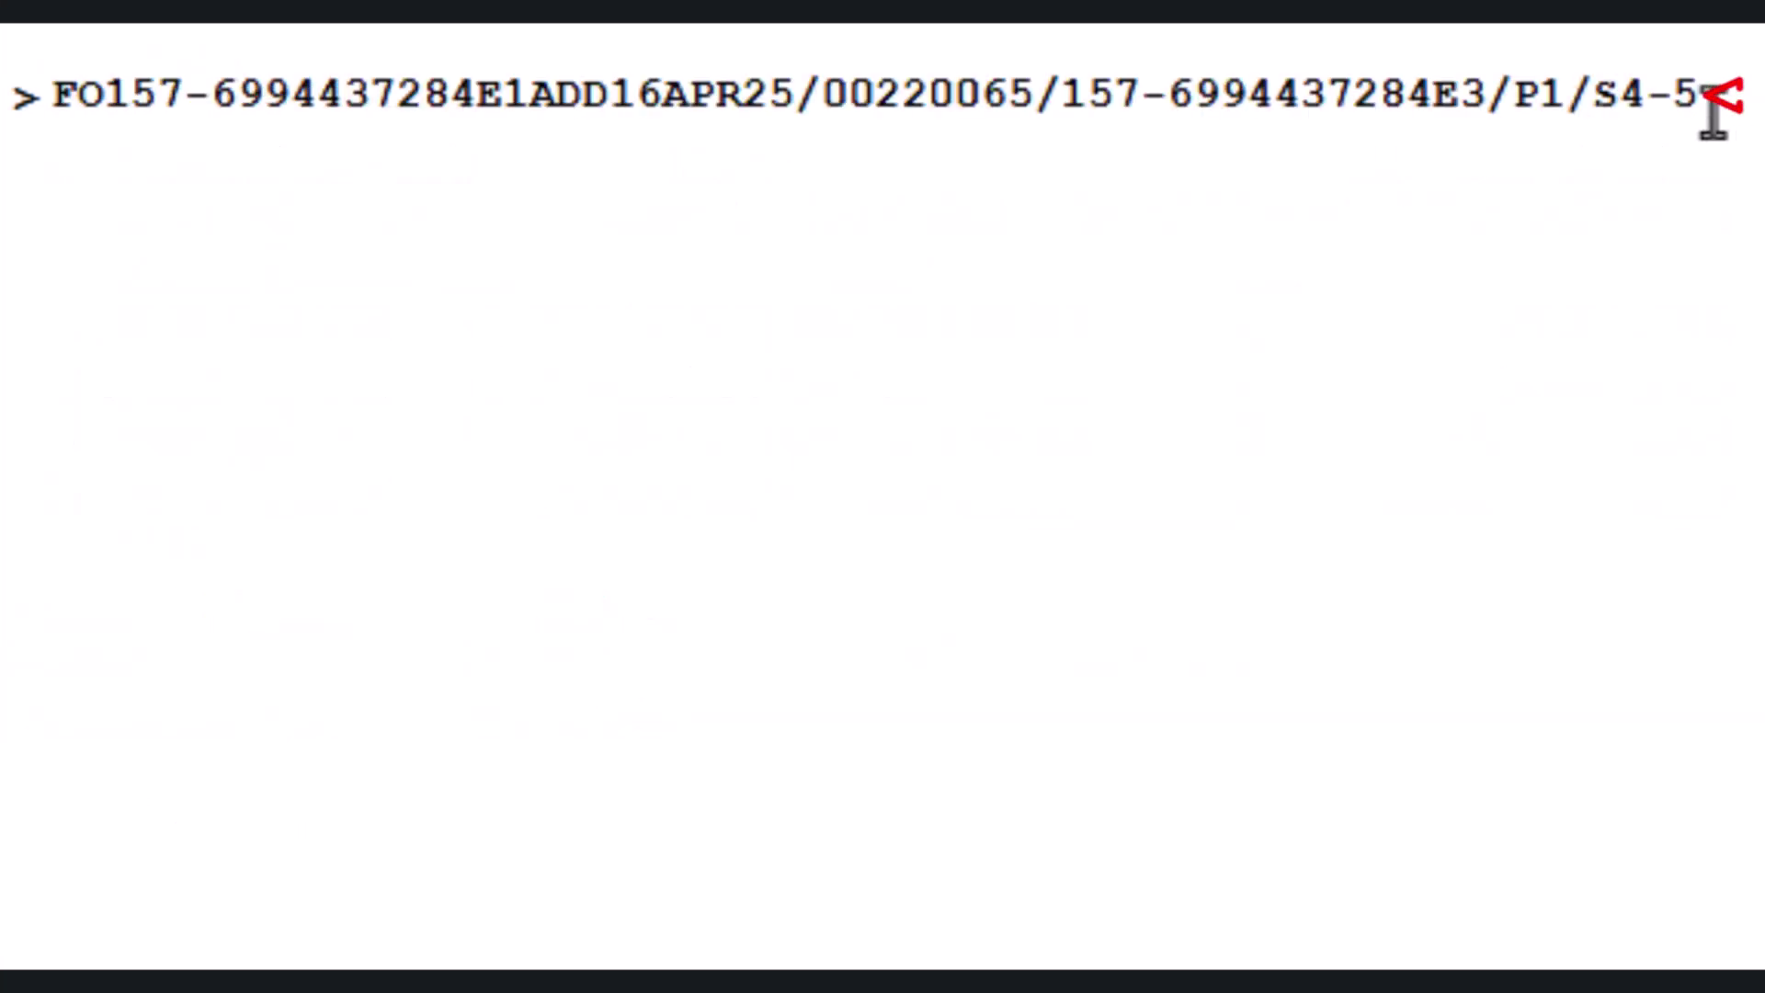
{"action": "left_click", "coordinate": [1689, 102]}
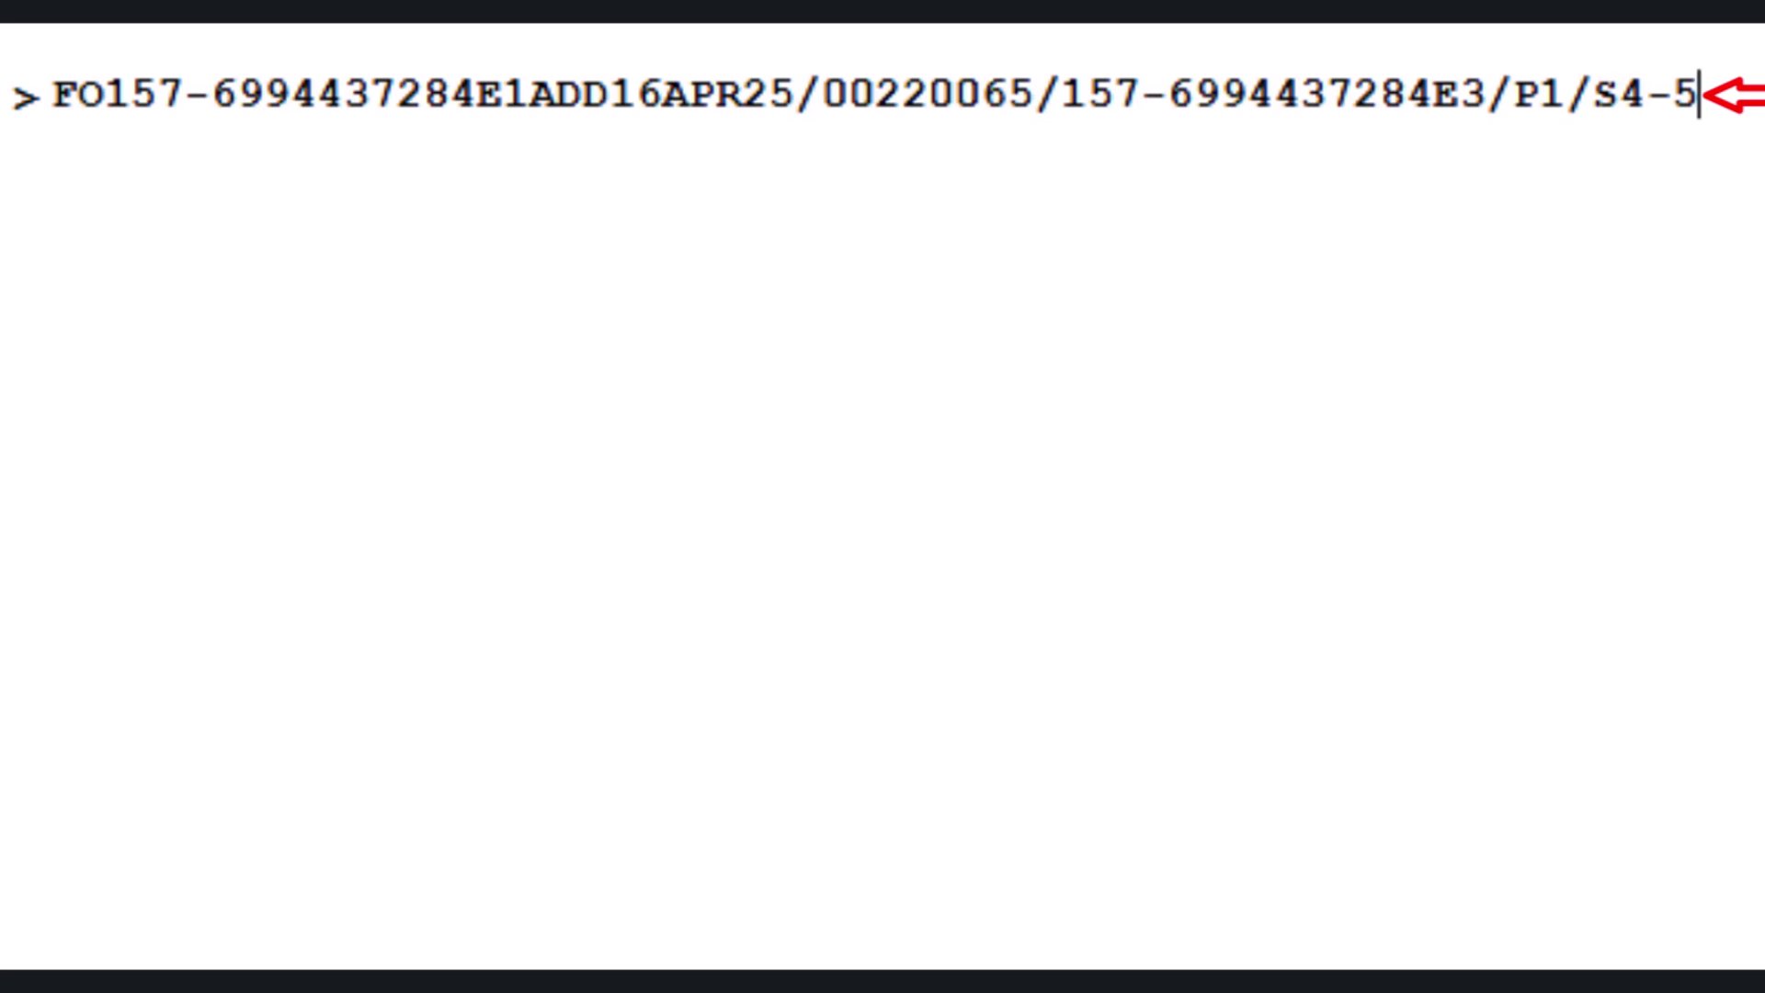
{"action": "key", "text": "Return"}
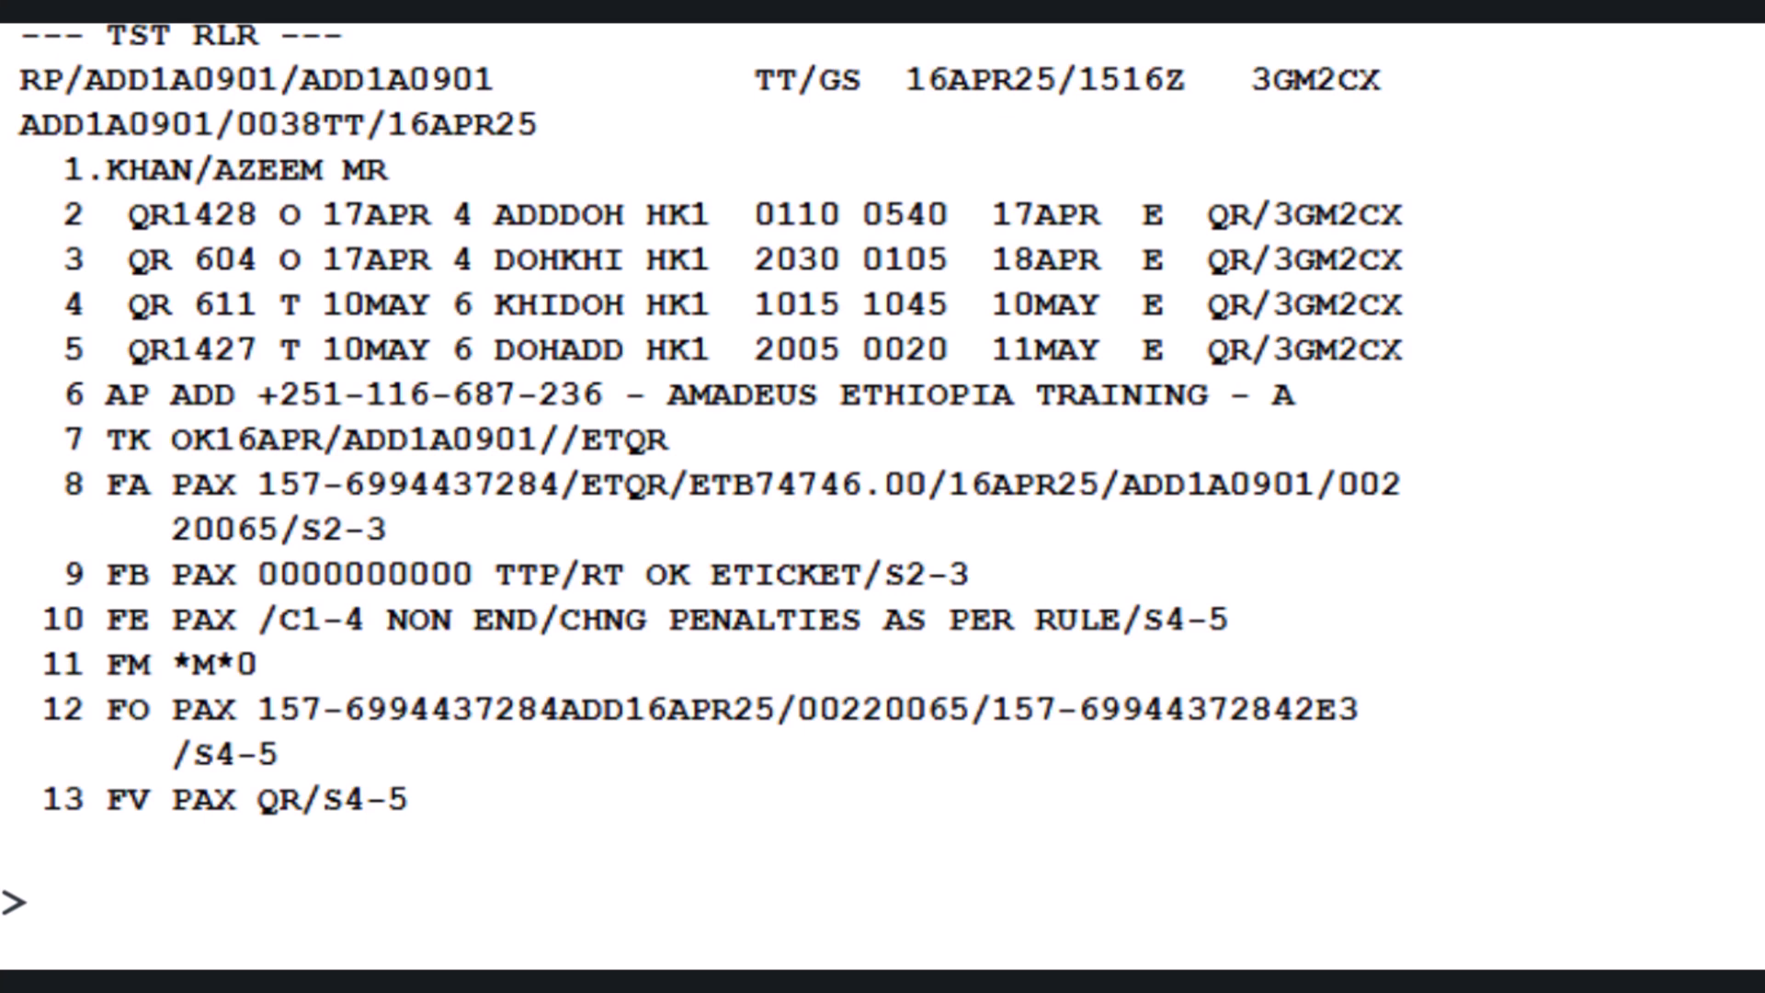
{"action": "type", "text": "FP"}
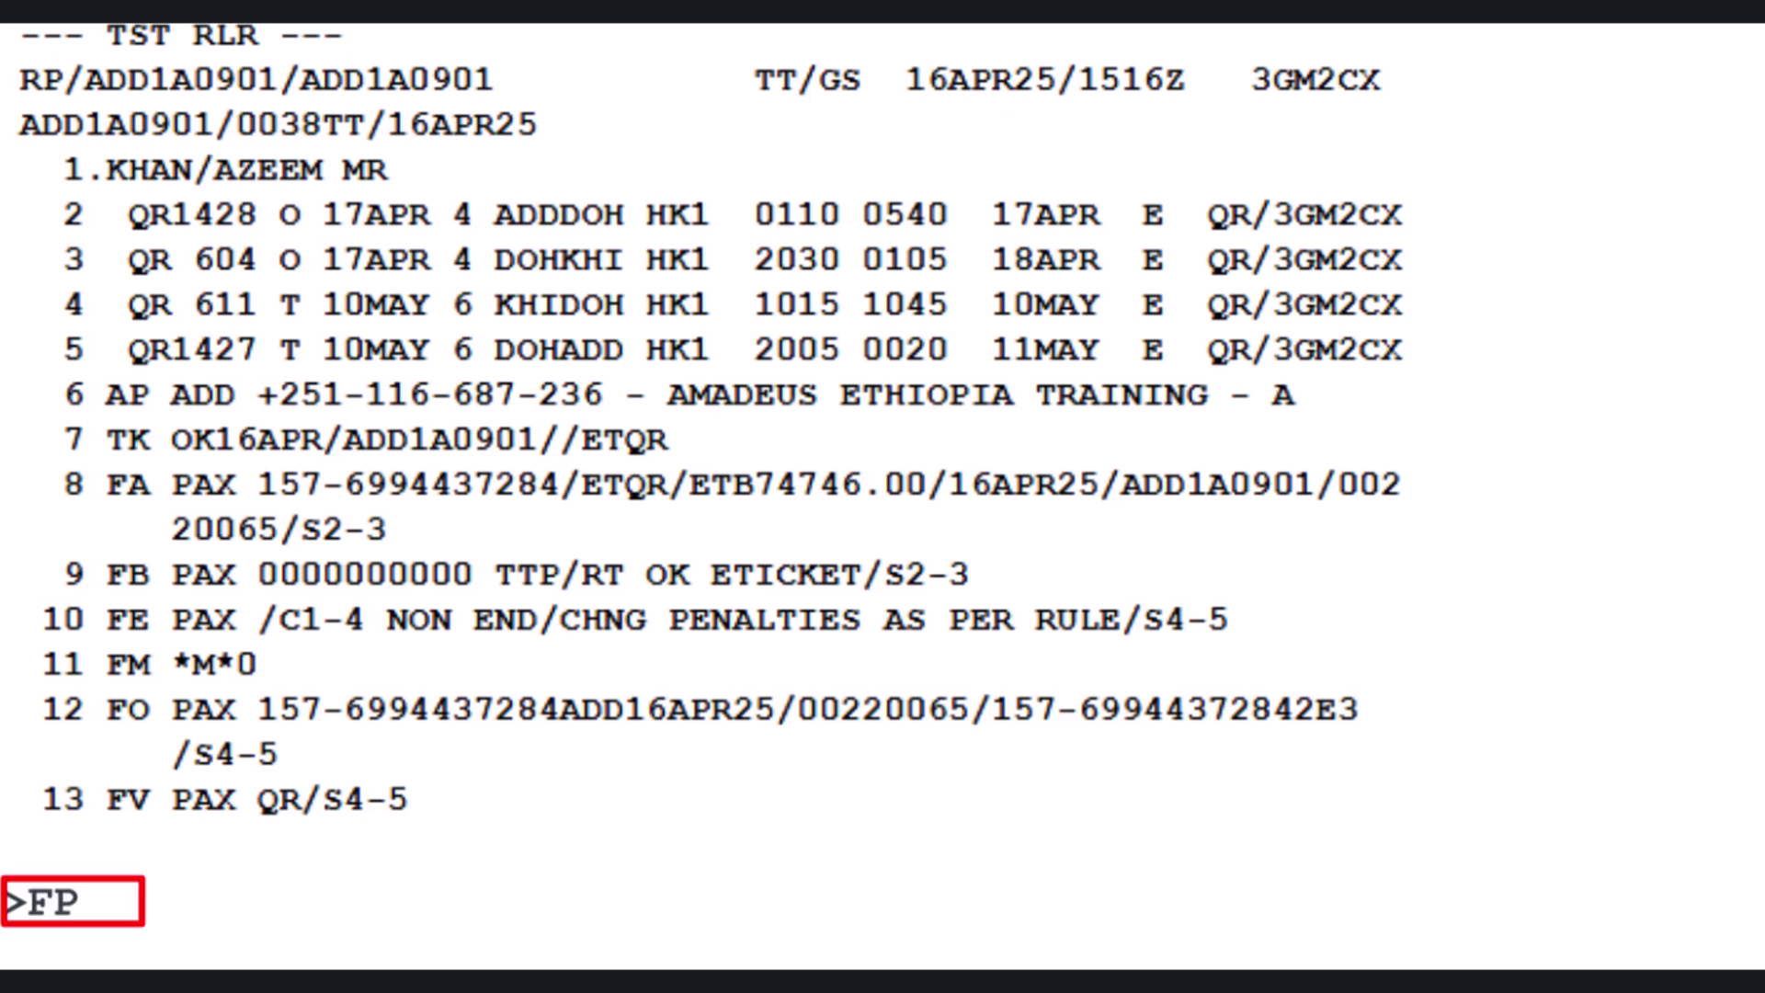
{"action": "type", "text": " O"}
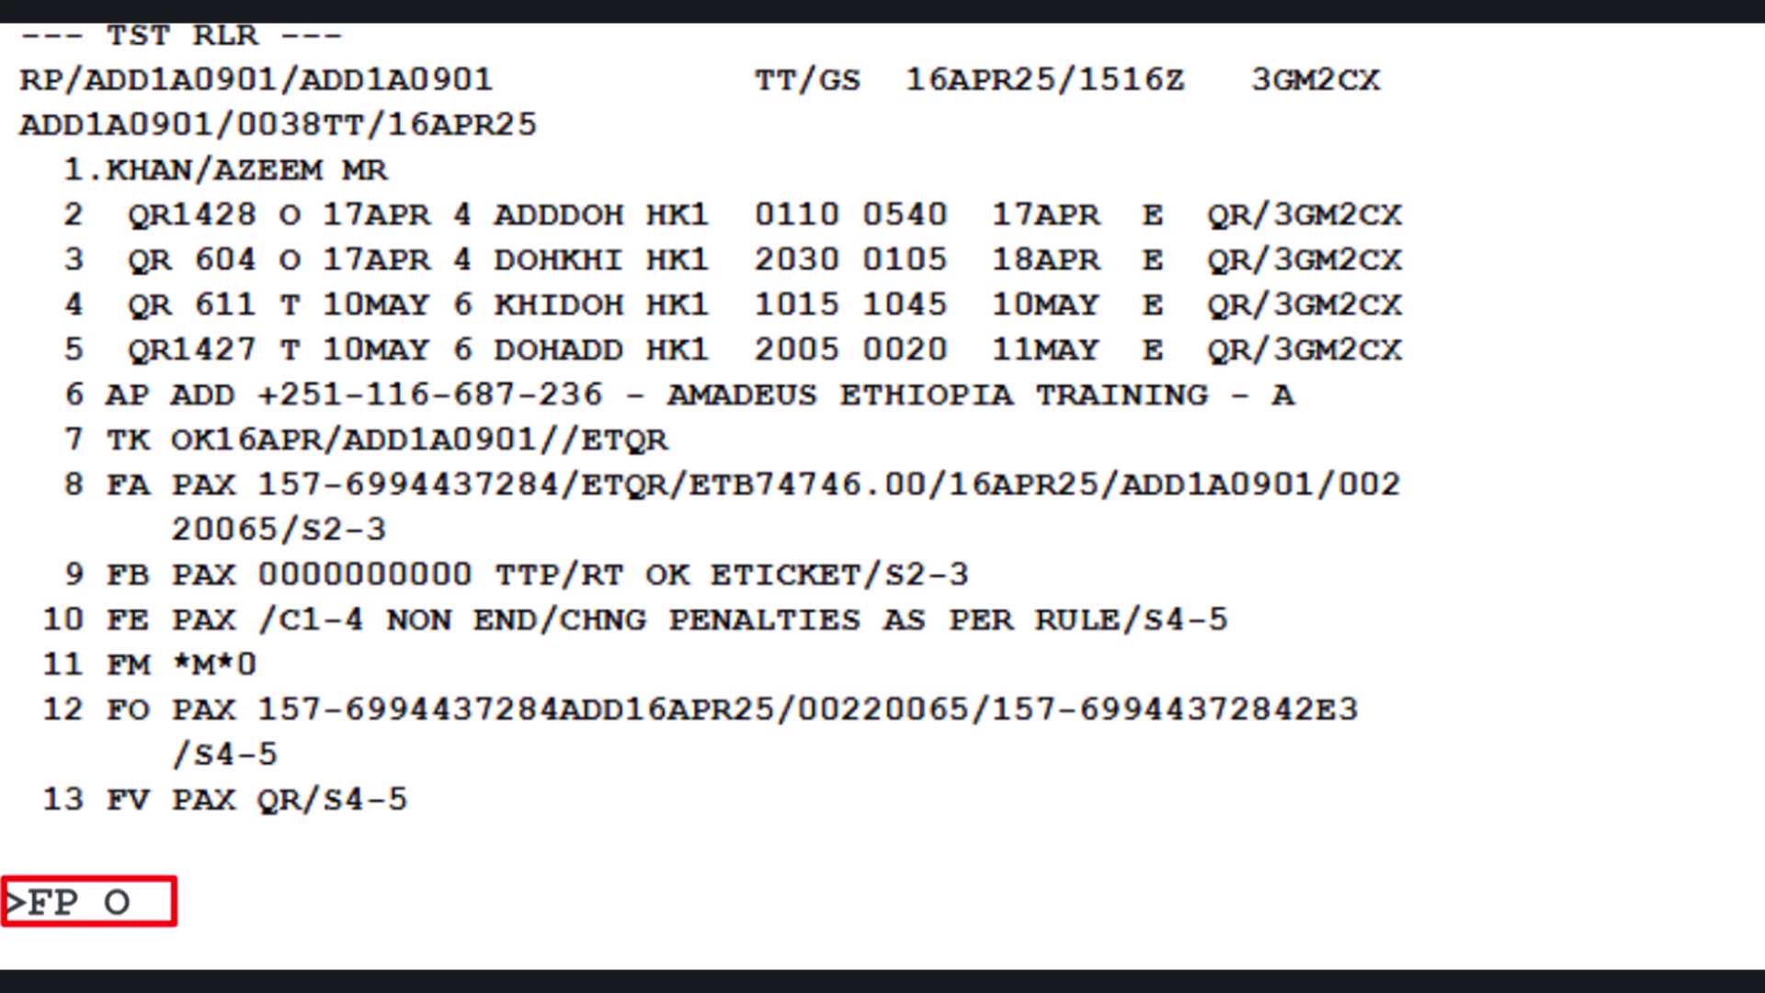
{"action": "type", "text": "/INV"}
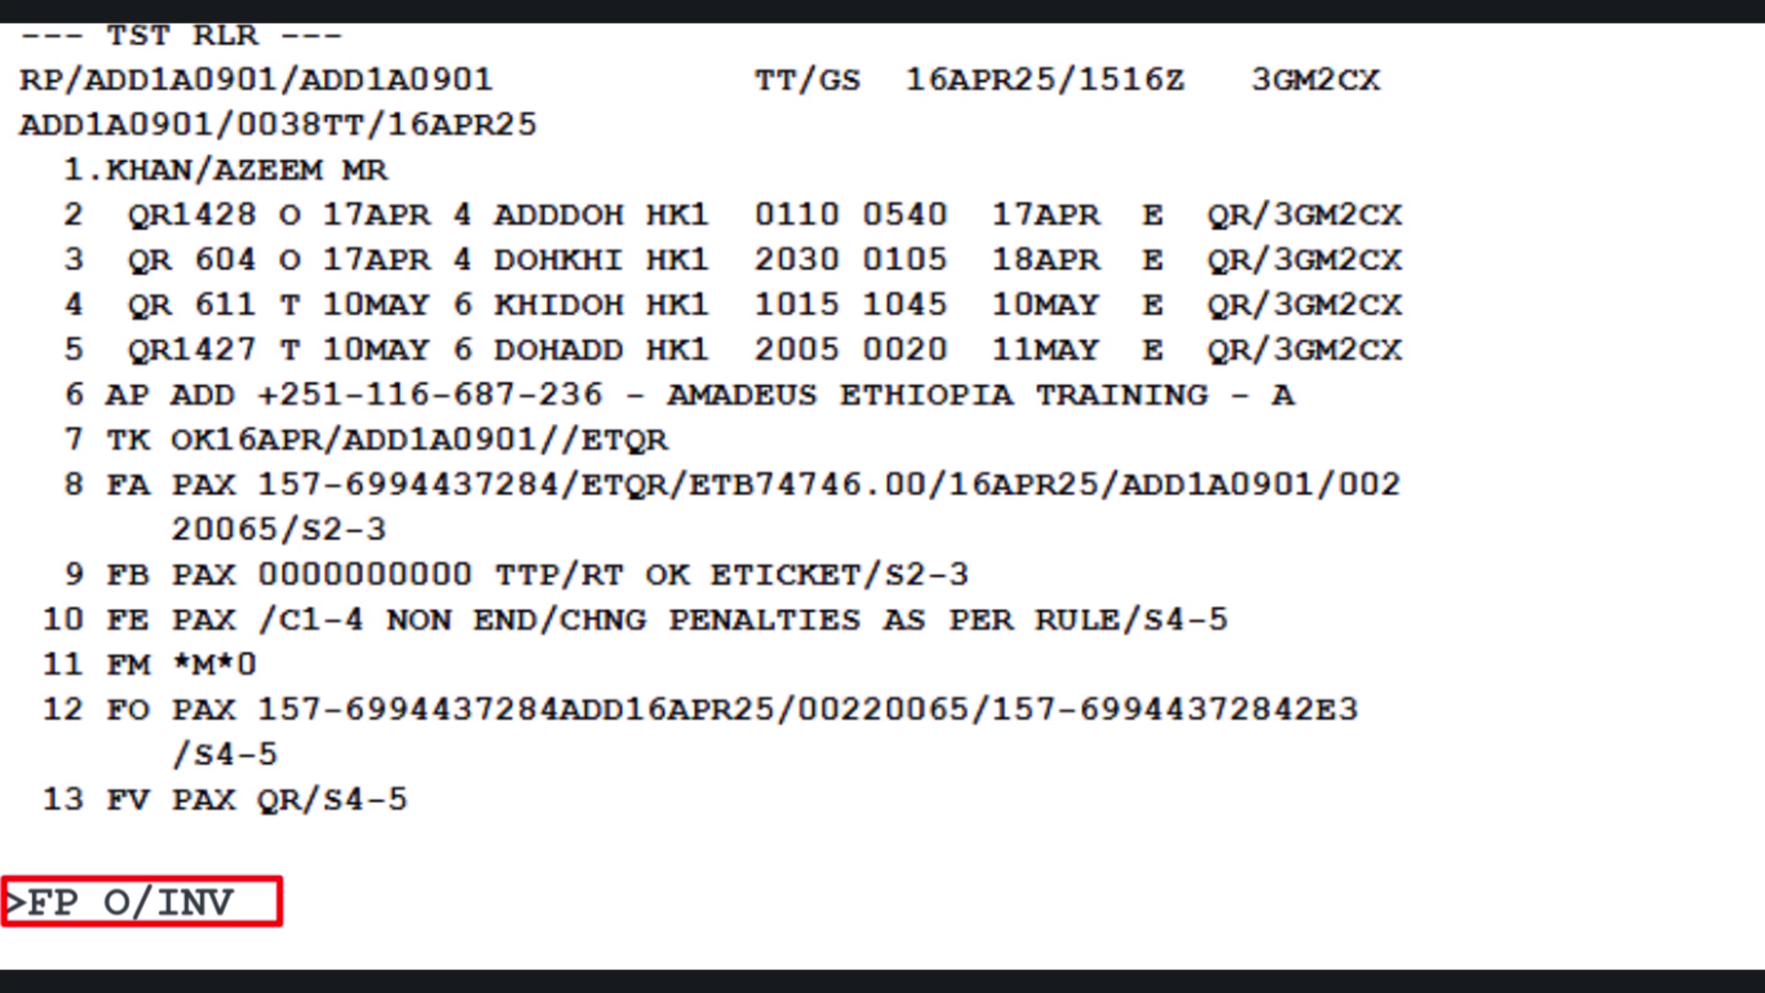
Step: Add form of payment FP O/INV+/INV/ETB7589.00 to the PNR as element 13
{"action": "type", "text": "+/INV"}
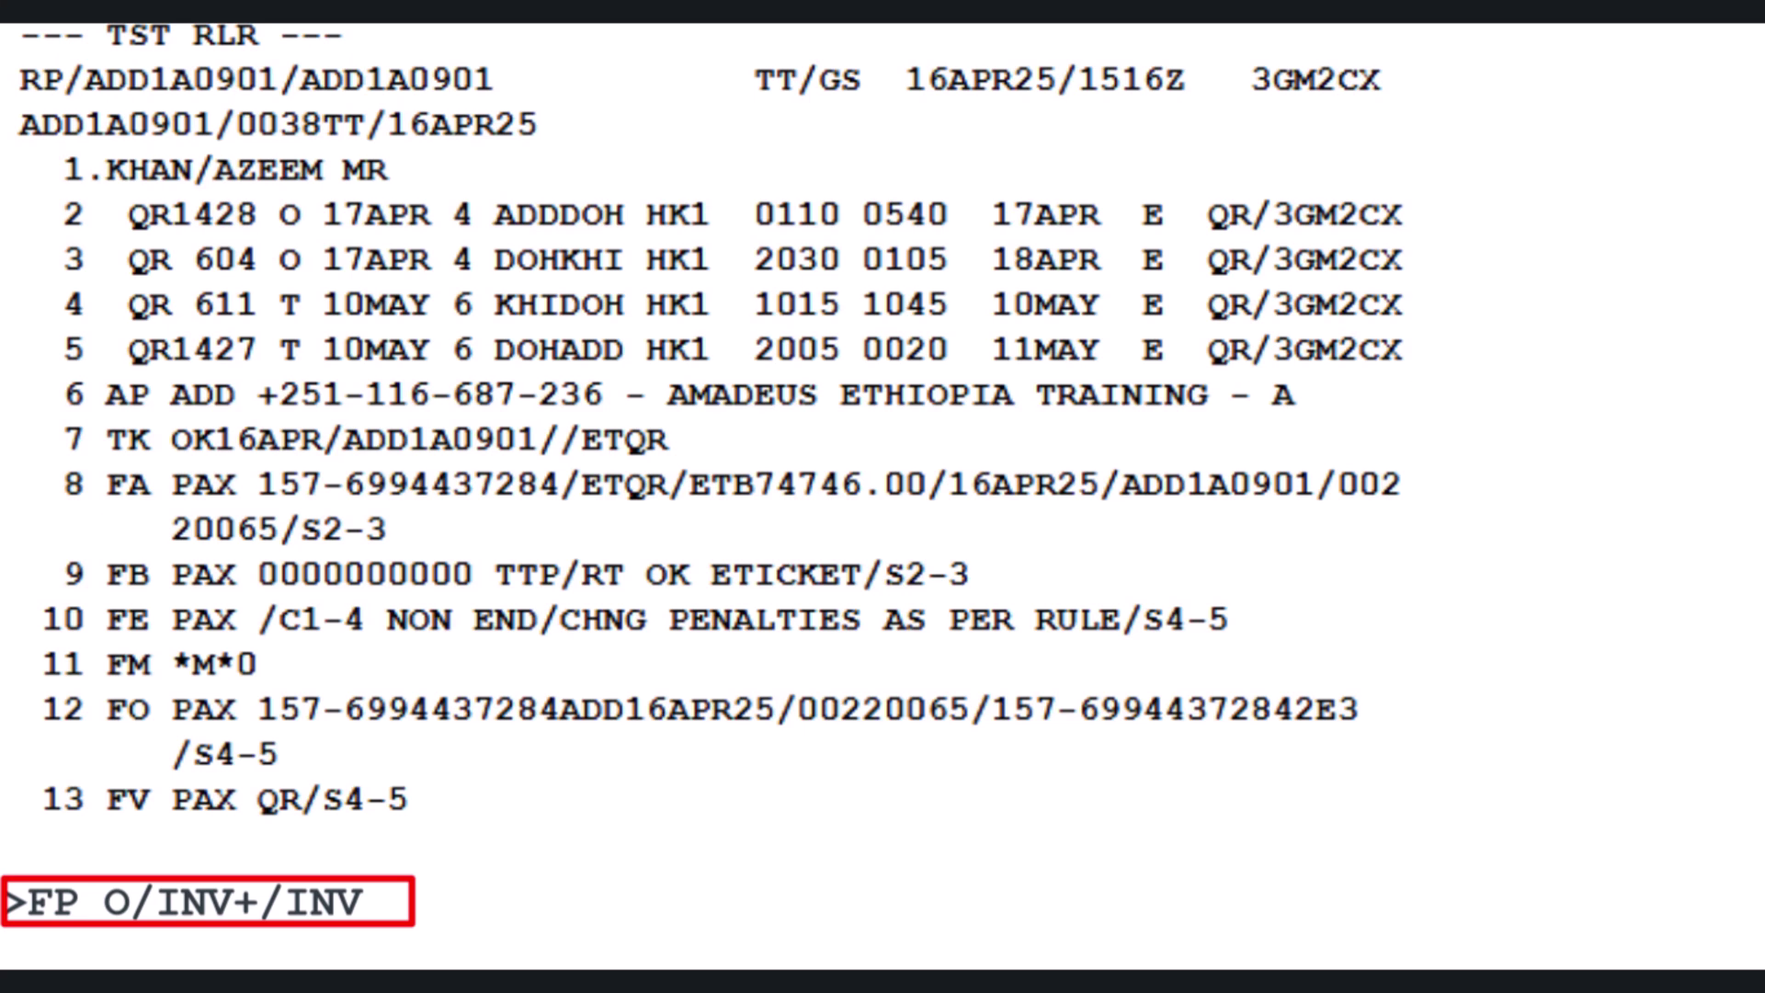
{"action": "type", "text": "/ETB7589.00"}
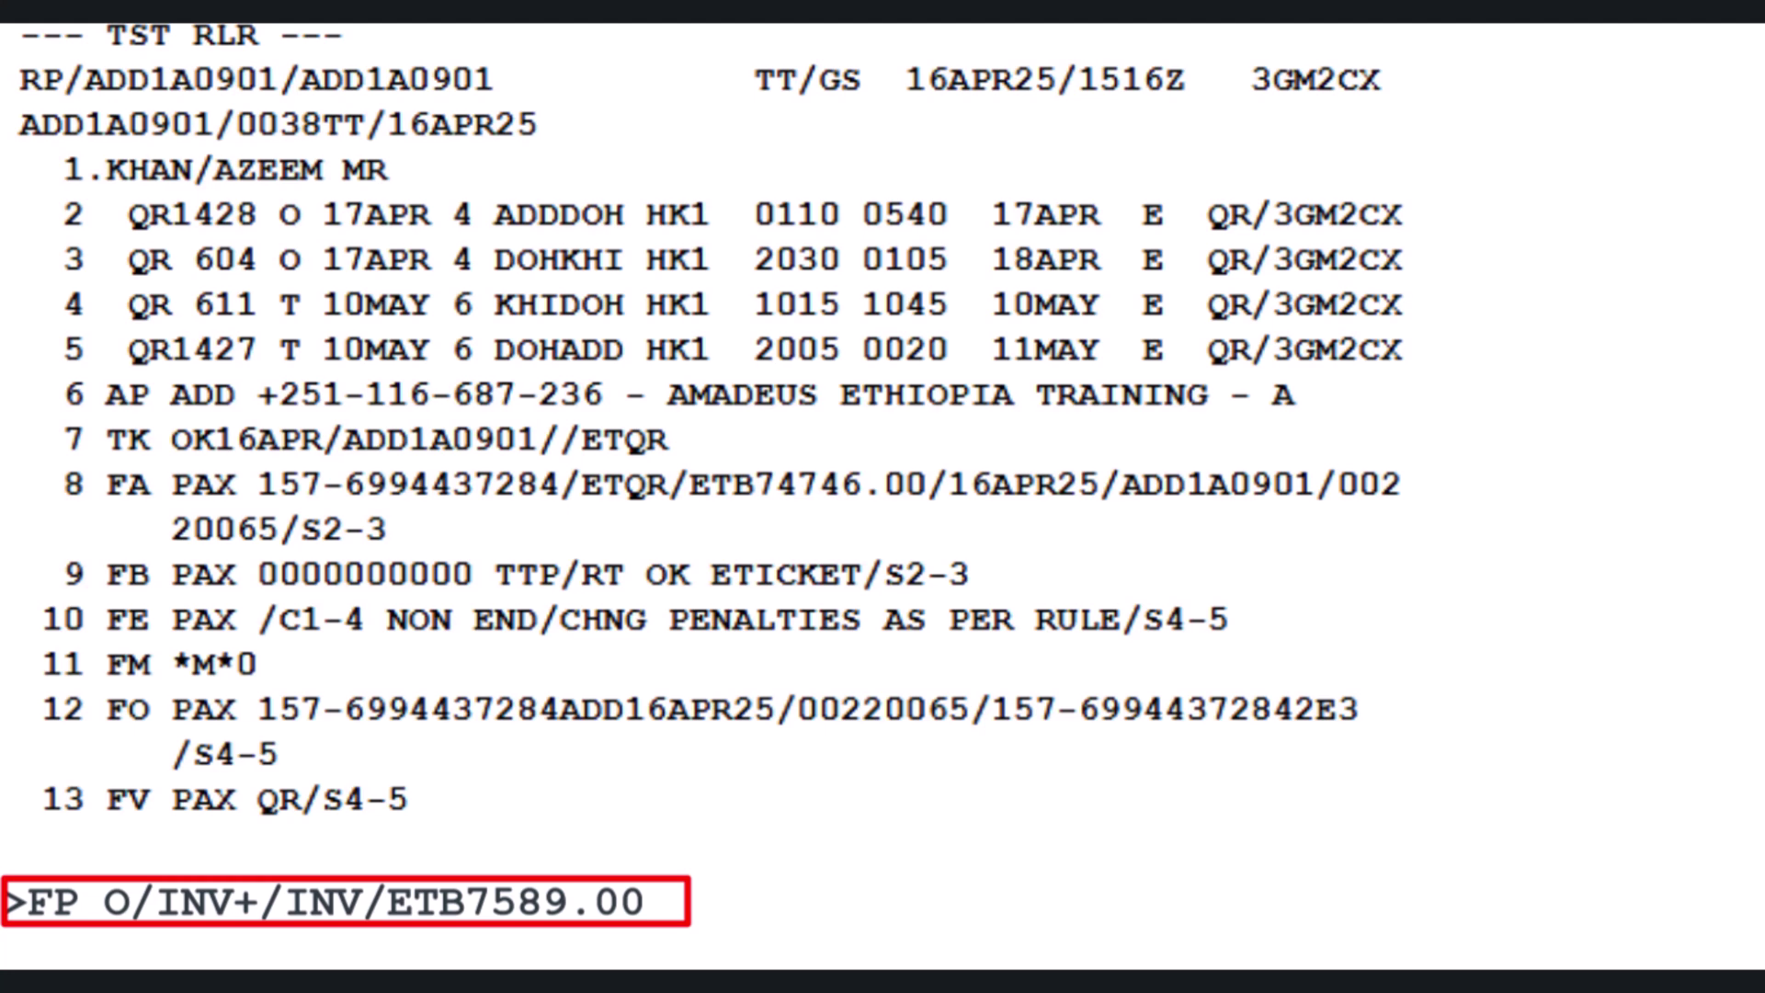
{"action": "key", "text": "Return"}
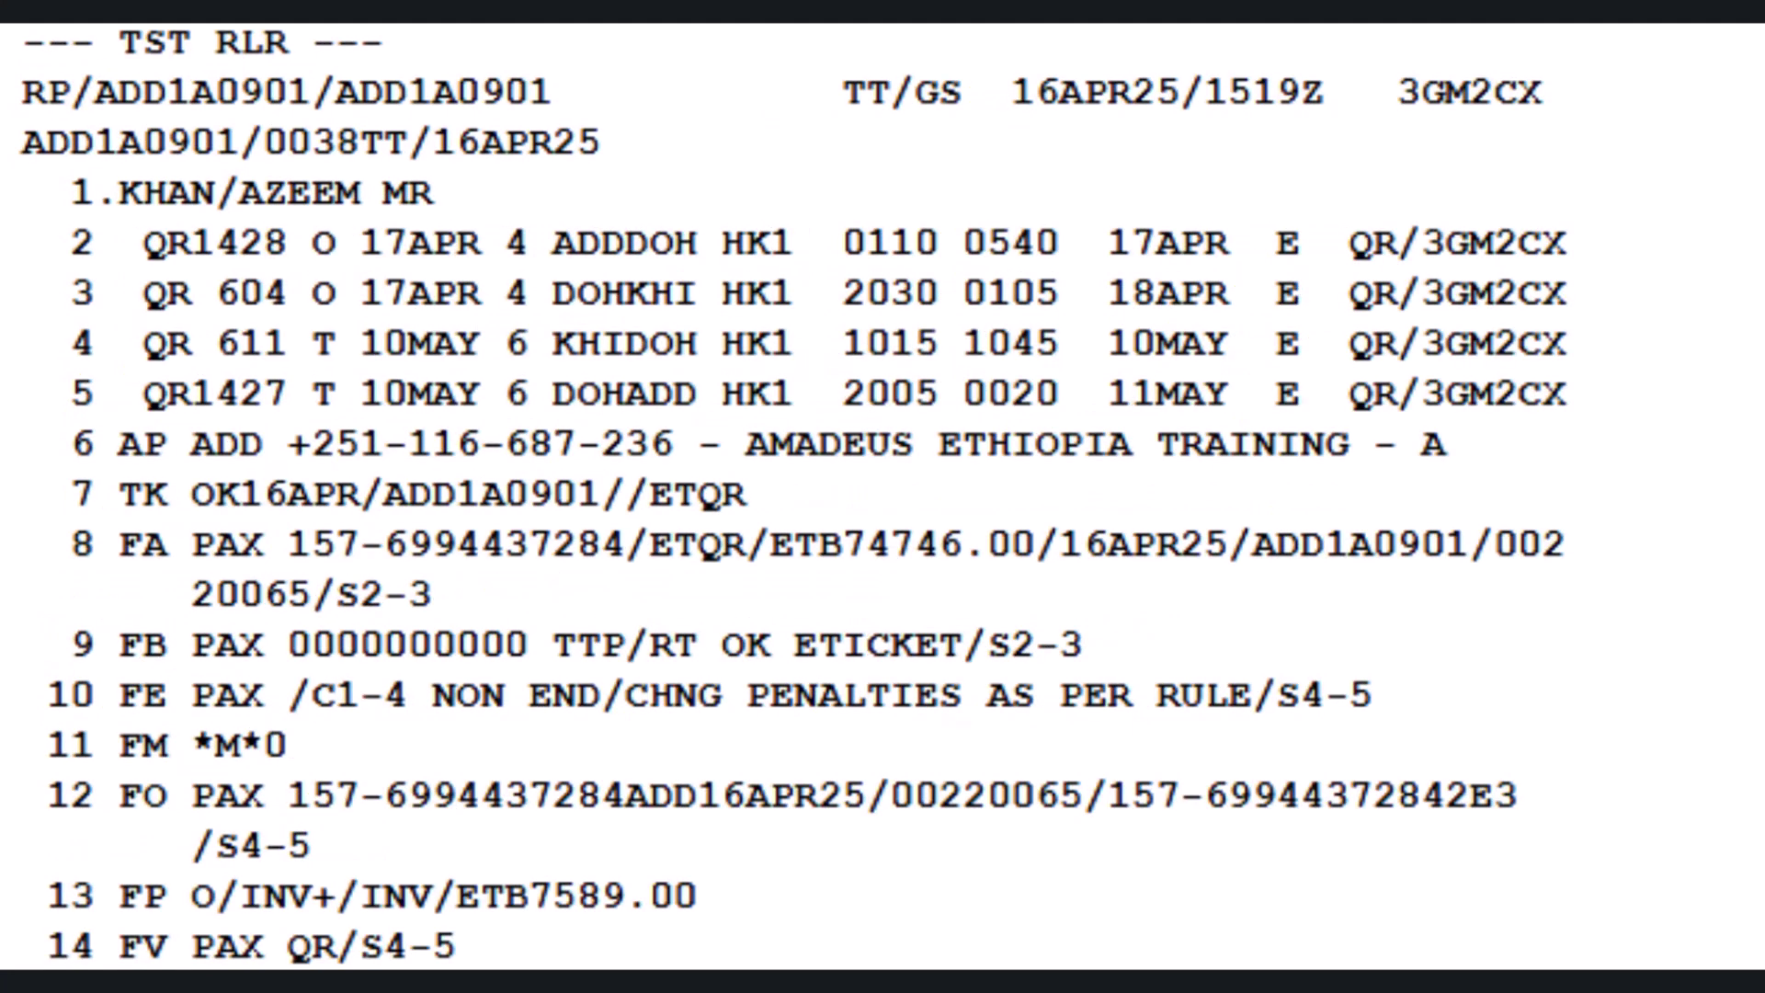
Step: Redisplay the original ticket via TWD/L8, showing its ETB 74746.00 total
{"action": "type", "text": "TWD"}
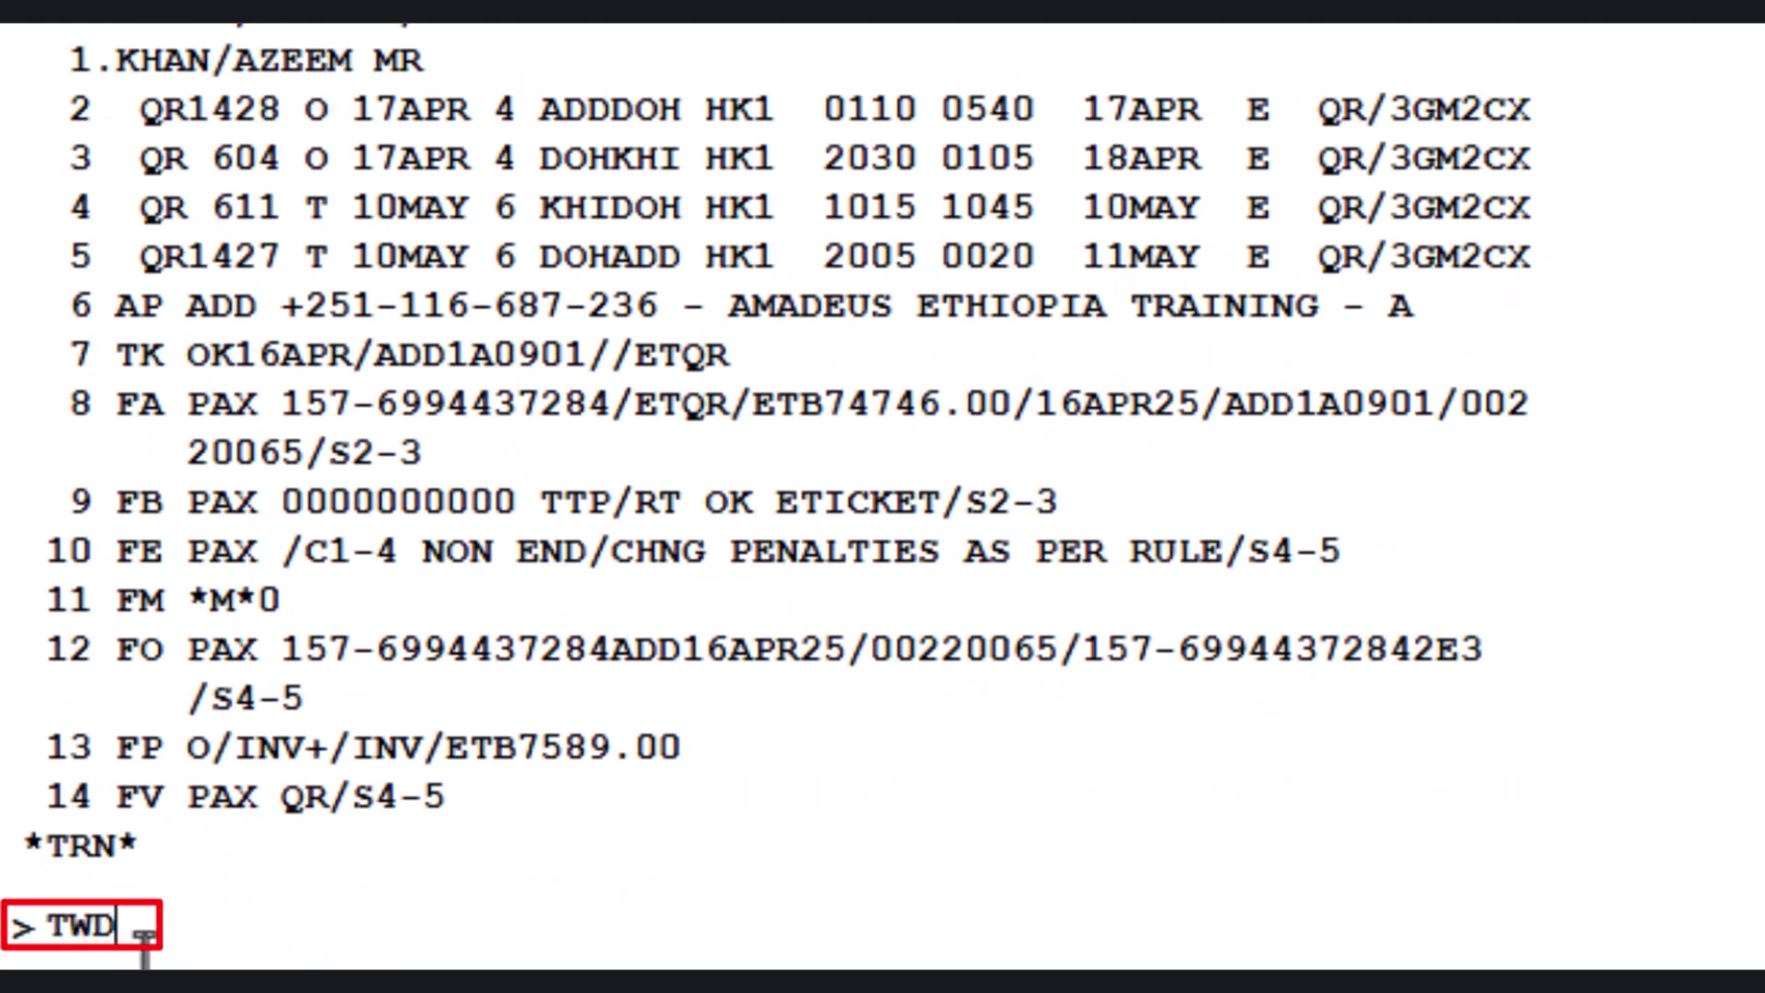
{"action": "type", "text": "/L8"}
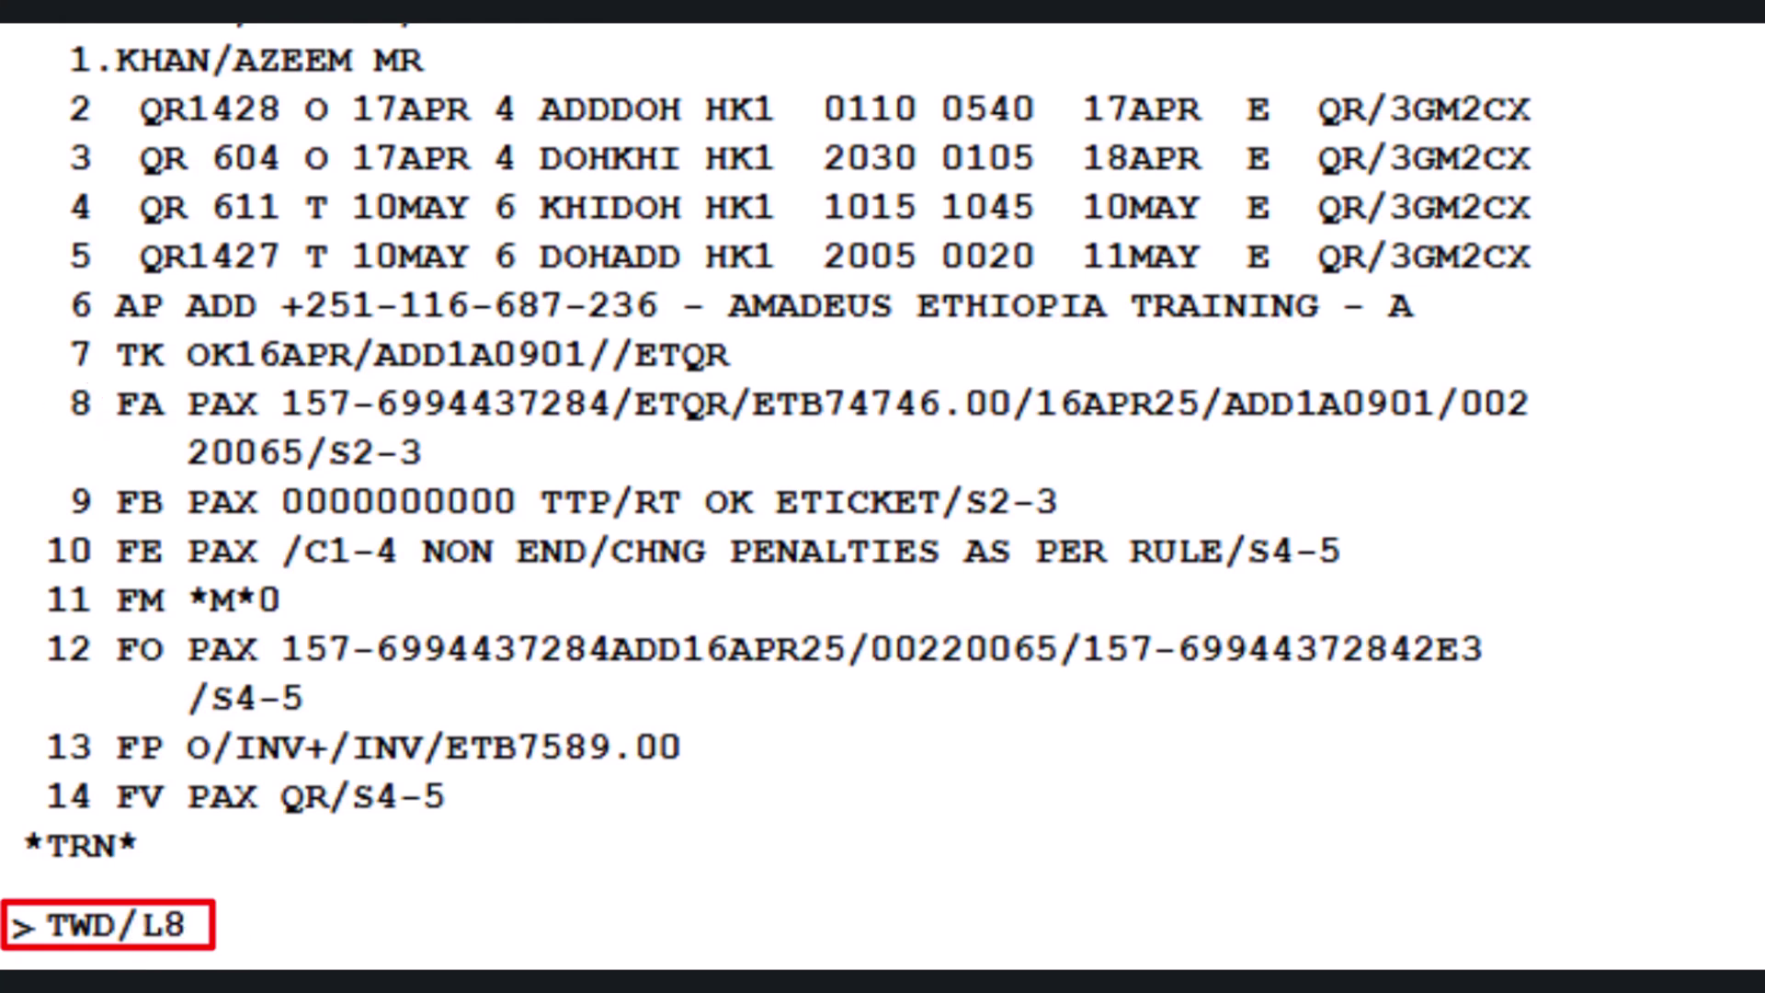
{"action": "key", "text": "Return"}
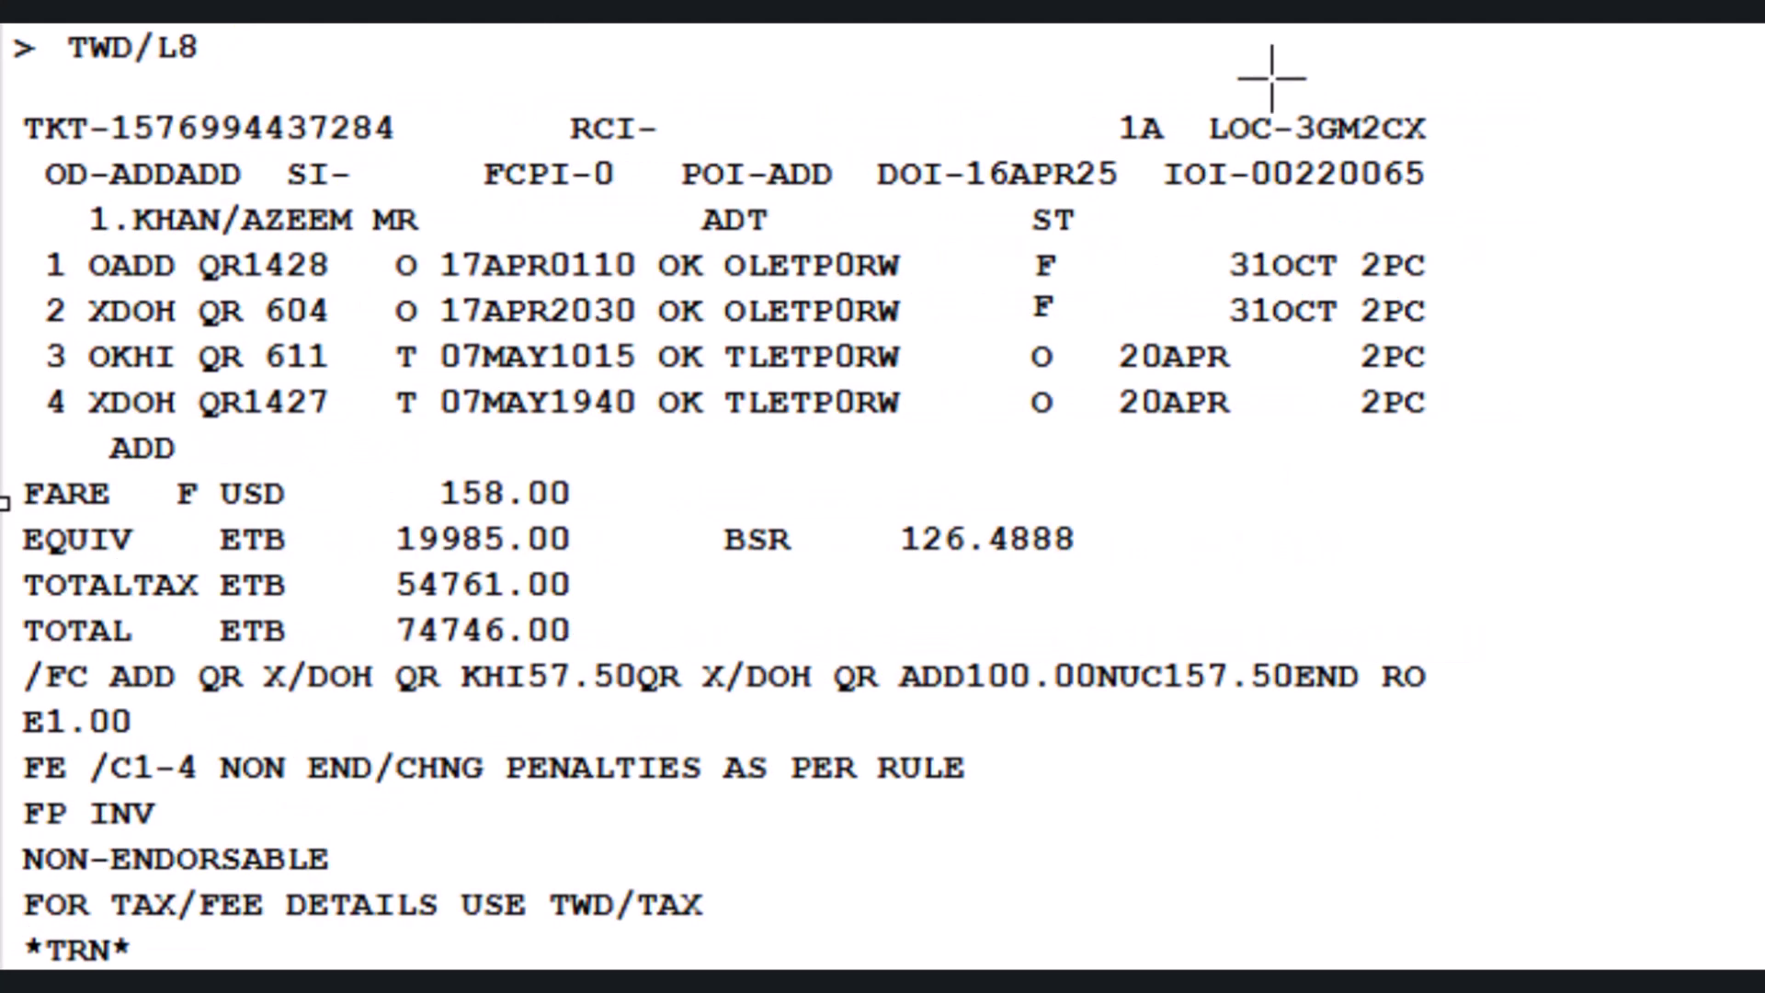